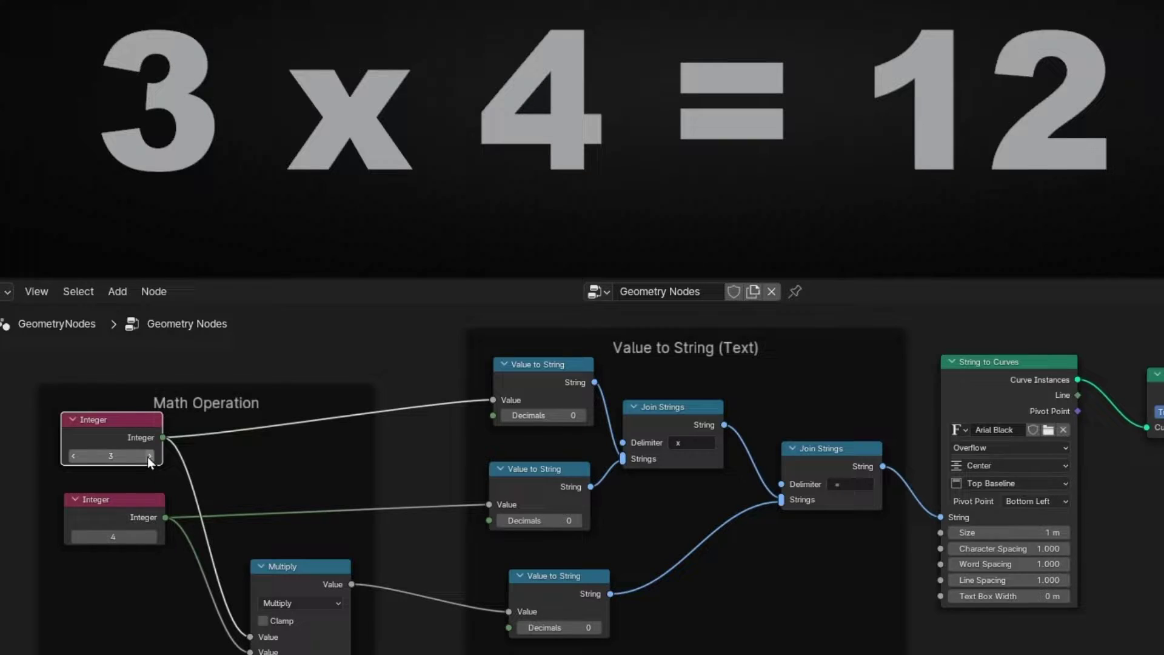
# - Raise each Integer node by three, to 6 and 8, so the text reads 6 x 8 = 48
pyautogui.click(149, 456)
pyautogui.click(149, 456)
pyautogui.click(150, 456)
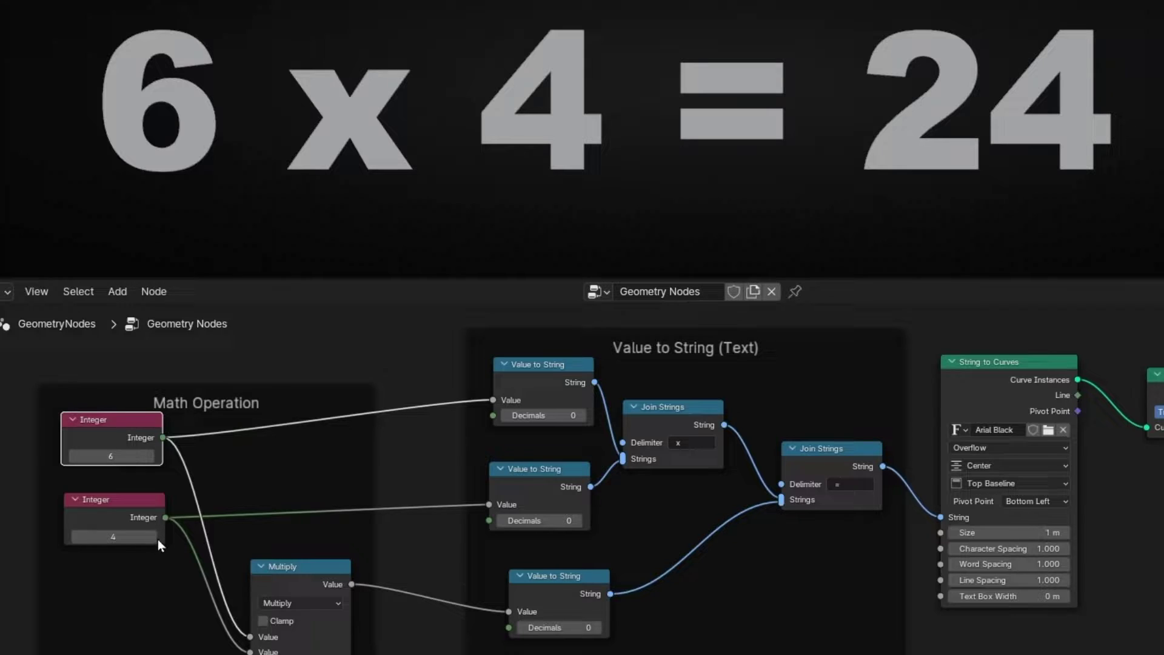
pyautogui.click(154, 537)
pyautogui.click(154, 536)
pyautogui.click(154, 537)
pyautogui.click(154, 536)
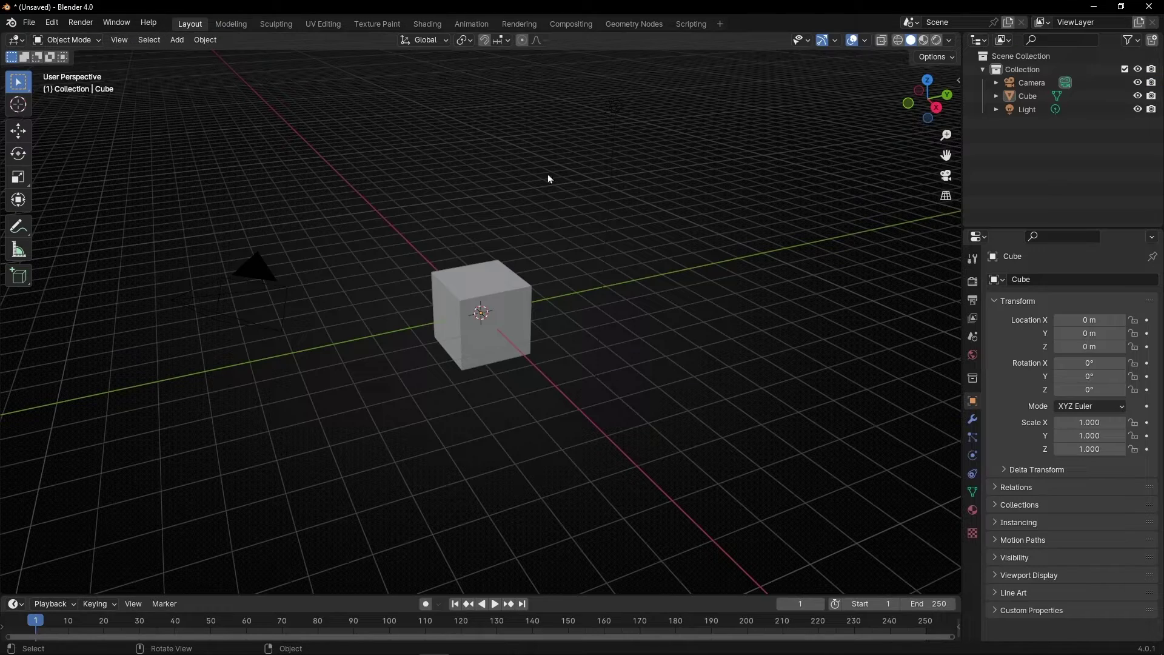
# - Delete the camera and the light from the new scene, leaving only the cube
pyautogui.moveTo(328, 153); pyautogui.dragTo(140, 392)
pyautogui.press('Delete')
pyautogui.click(616, 106)
pyautogui.press('Delete')
# - Switch to the Geometry Nodes workspace, widen the editors and close the spreadsheet area
pyautogui.click(634, 24)
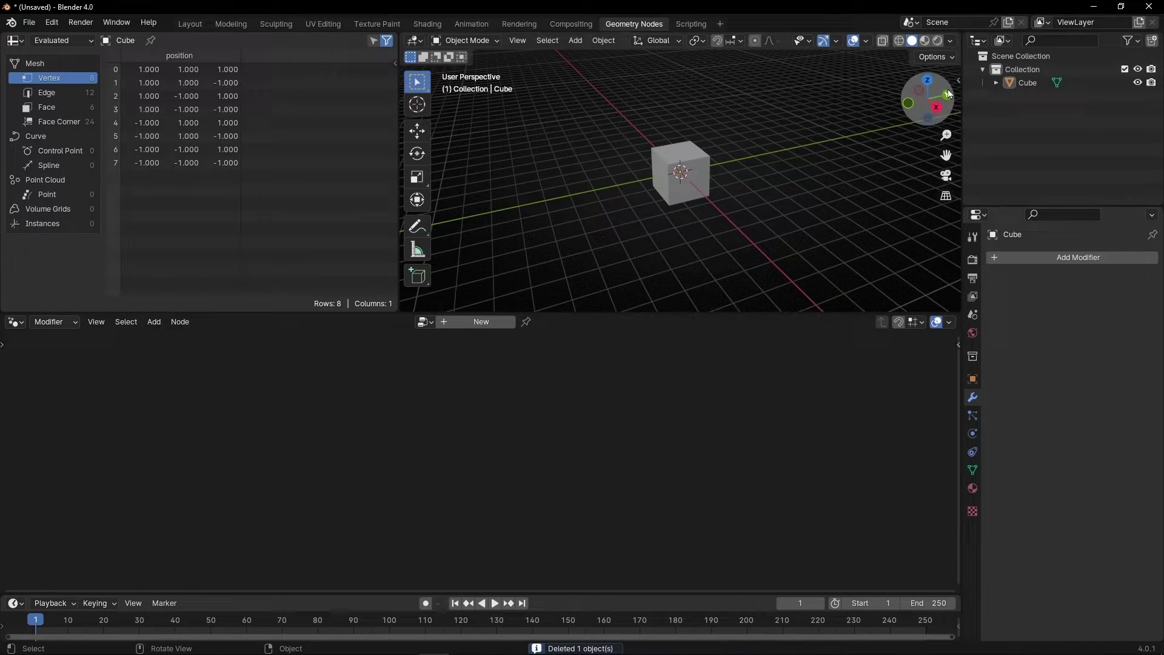
pyautogui.moveTo(963, 94); pyautogui.dragTo(1145, 94)
pyautogui.rightClick(311, 44)
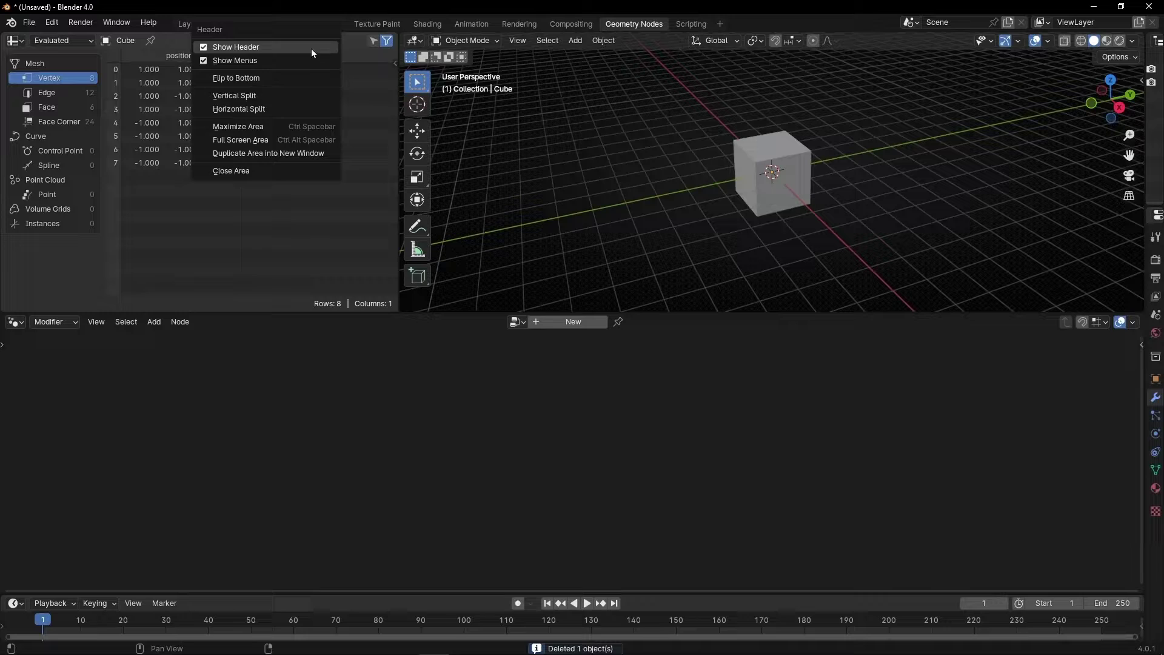
pyautogui.click(267, 170)
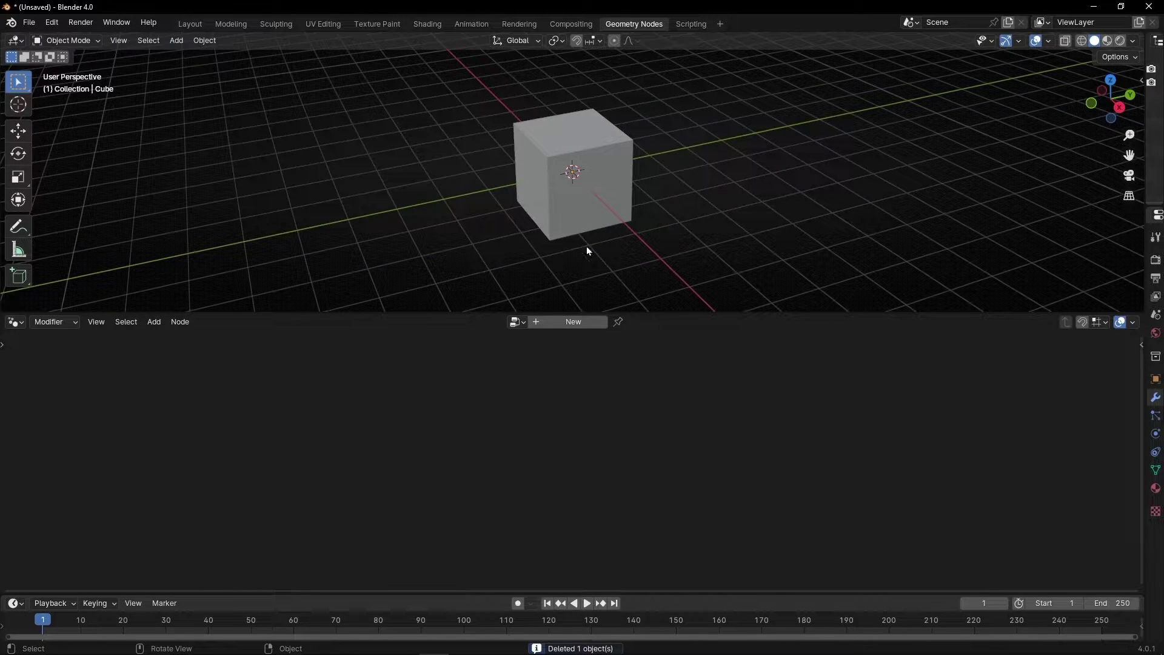
# - Create a new Geometry Nodes tree for the cube and select its Group Input node
pyautogui.click(556, 328)
pyautogui.scroll(3, 434, 453)
pyautogui.moveTo(439, 465); pyautogui.dragTo(510, 406, button='middle')
pyautogui.click(361, 436)
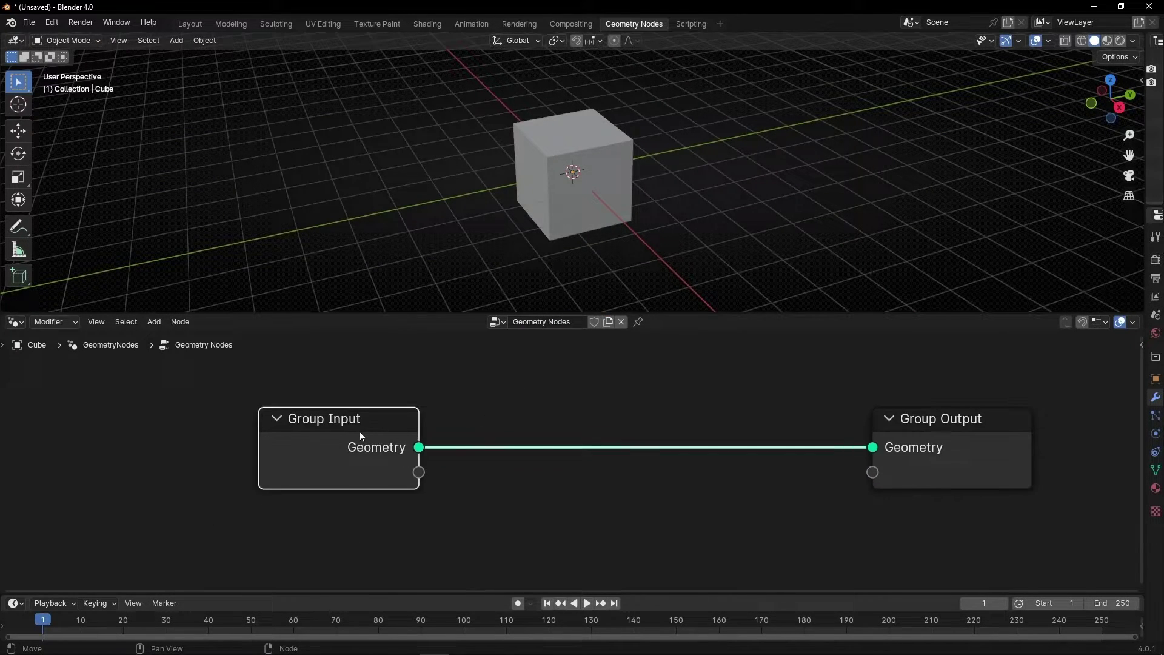
# - Delete Group Input and connect a new String to Curves node to the Group Output
pyautogui.press('x')
pyautogui.hotkey('shift', 'a')
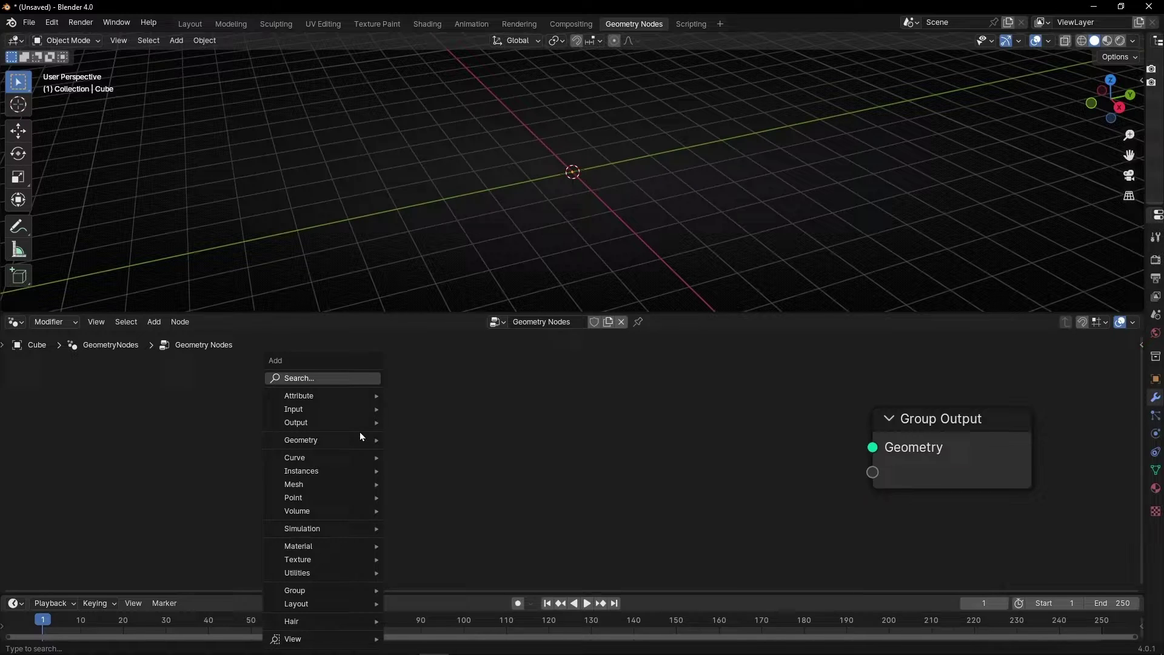
pyautogui.write('string')
pyautogui.press('Return')
pyautogui.click(358, 399)
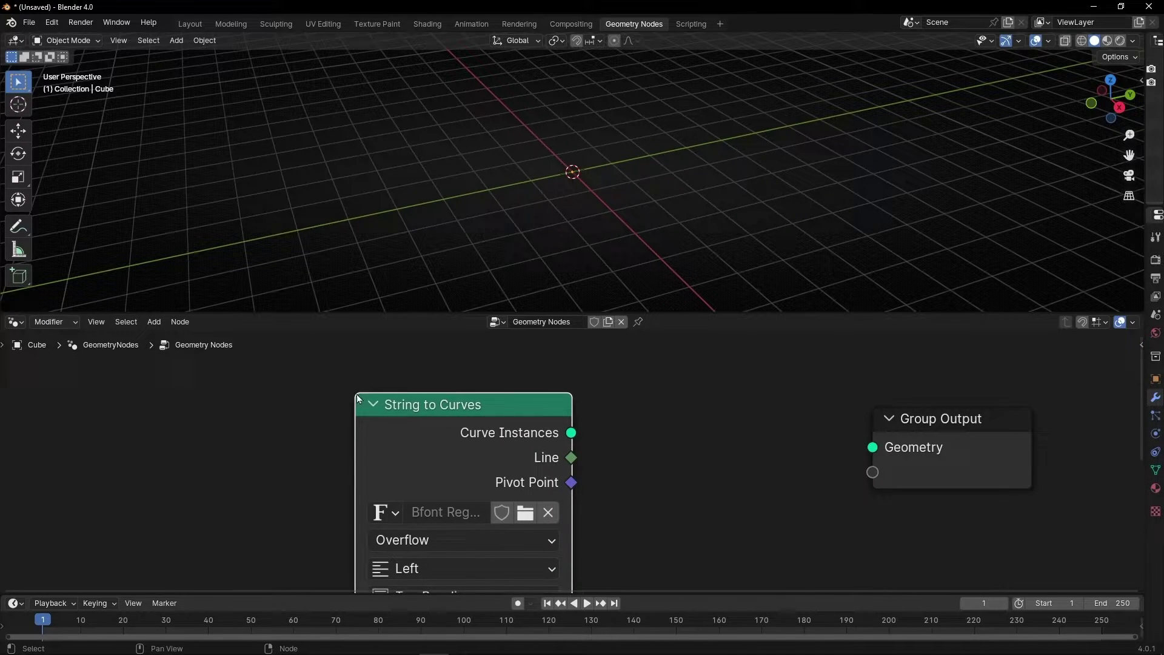
pyautogui.moveTo(571, 432); pyautogui.dragTo(873, 447)
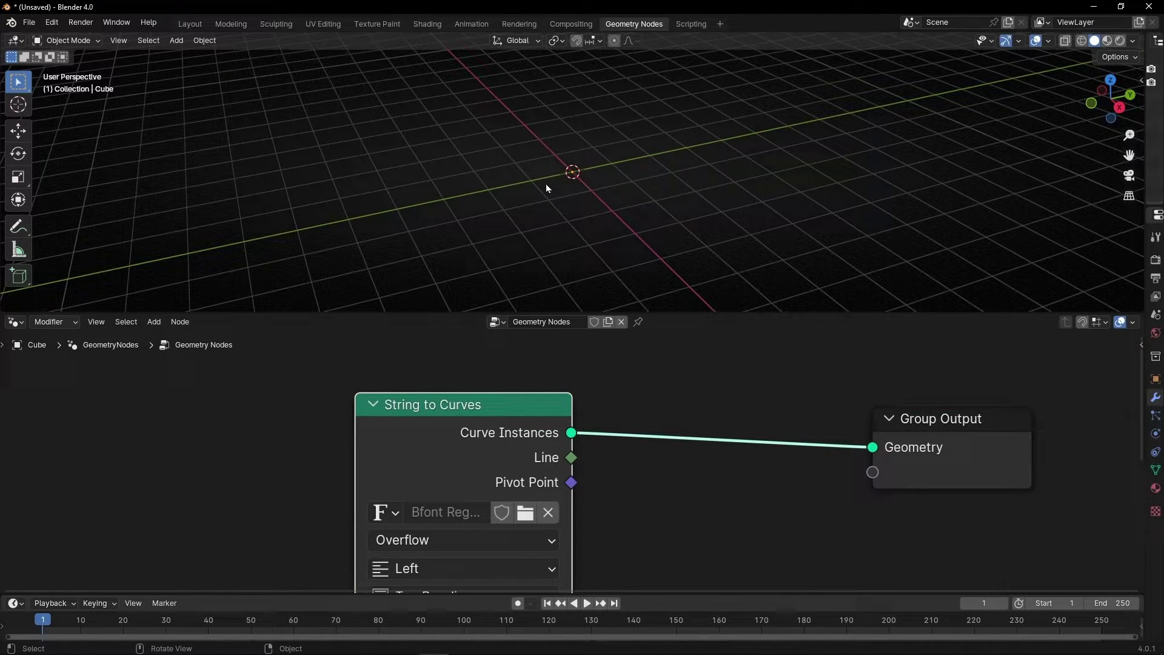
# - Enter 'Blender' as the node's string, then frame the text and tidy the node layout
pyautogui.moveTo(633, 571); pyautogui.dragTo(631, 417, button='middle')
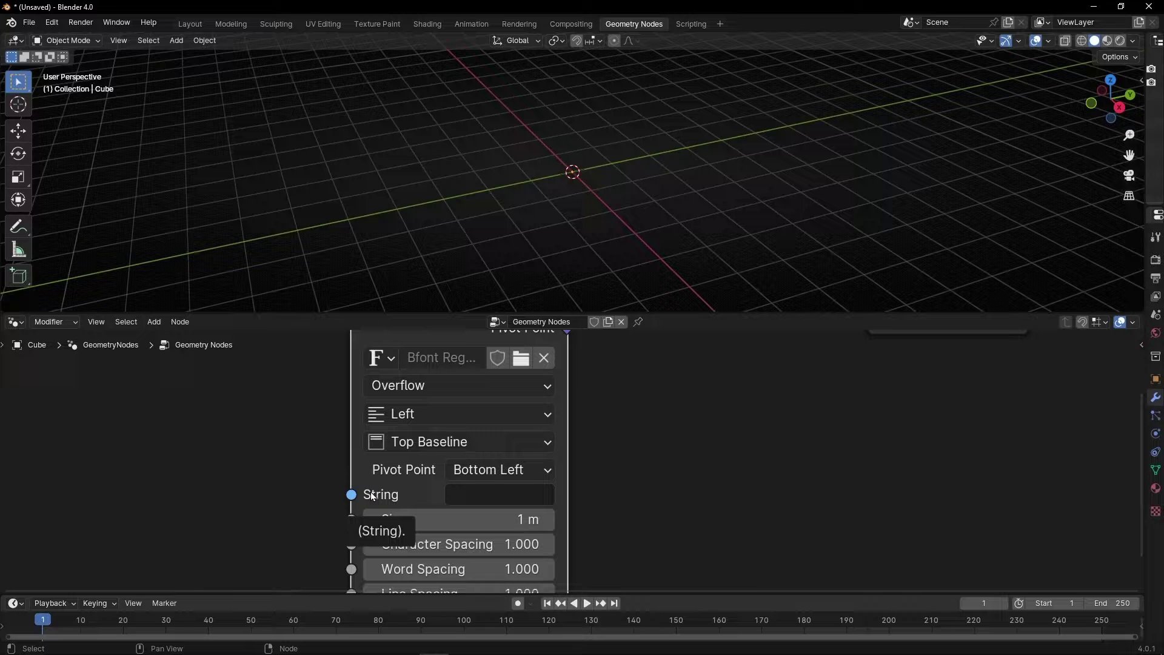
pyautogui.click(505, 493)
pyautogui.write('Blender')
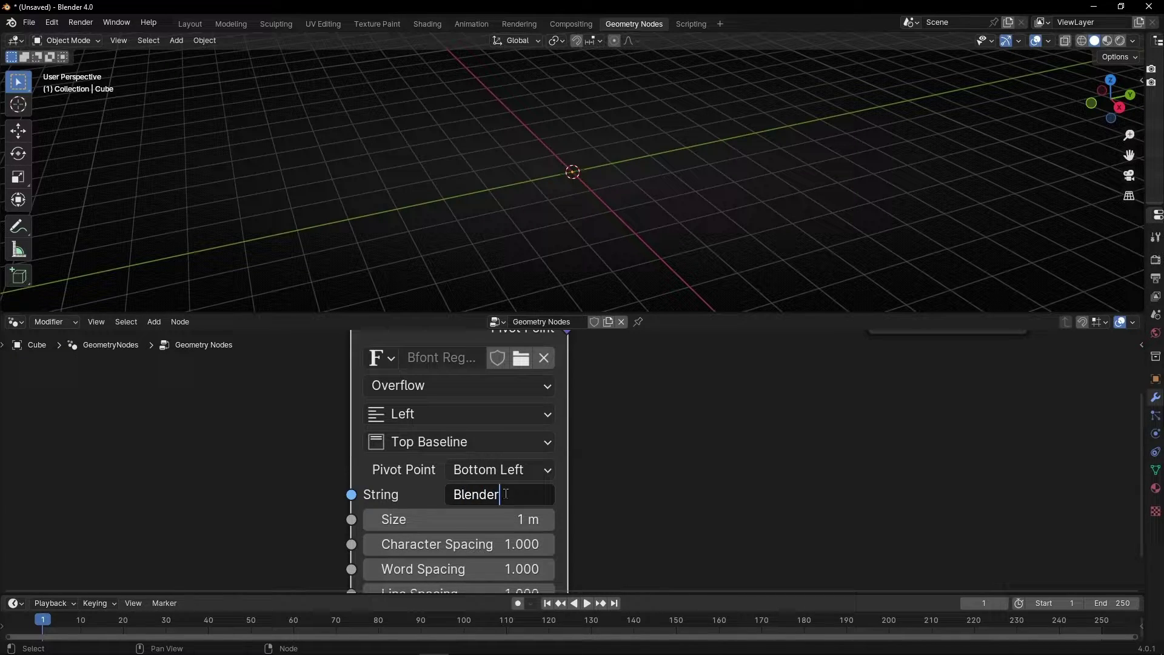
pyautogui.press('Return')
pyautogui.moveTo(603, 151); pyautogui.dragTo(608, 292, button='middle')
pyautogui.scroll(2, 606, 289)
pyautogui.keyDown('shift'); pyautogui.moveTo(657, 208); pyautogui.dragTo(443, 227, button='middle'); pyautogui.keyUp('shift')
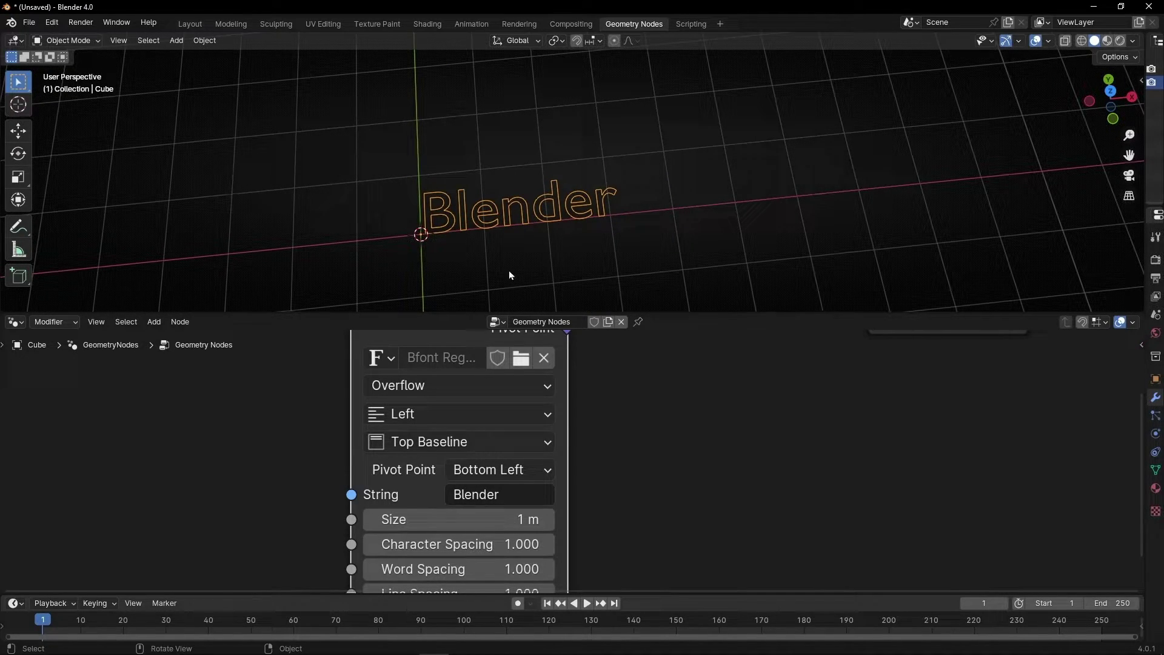
pyautogui.press('Home')
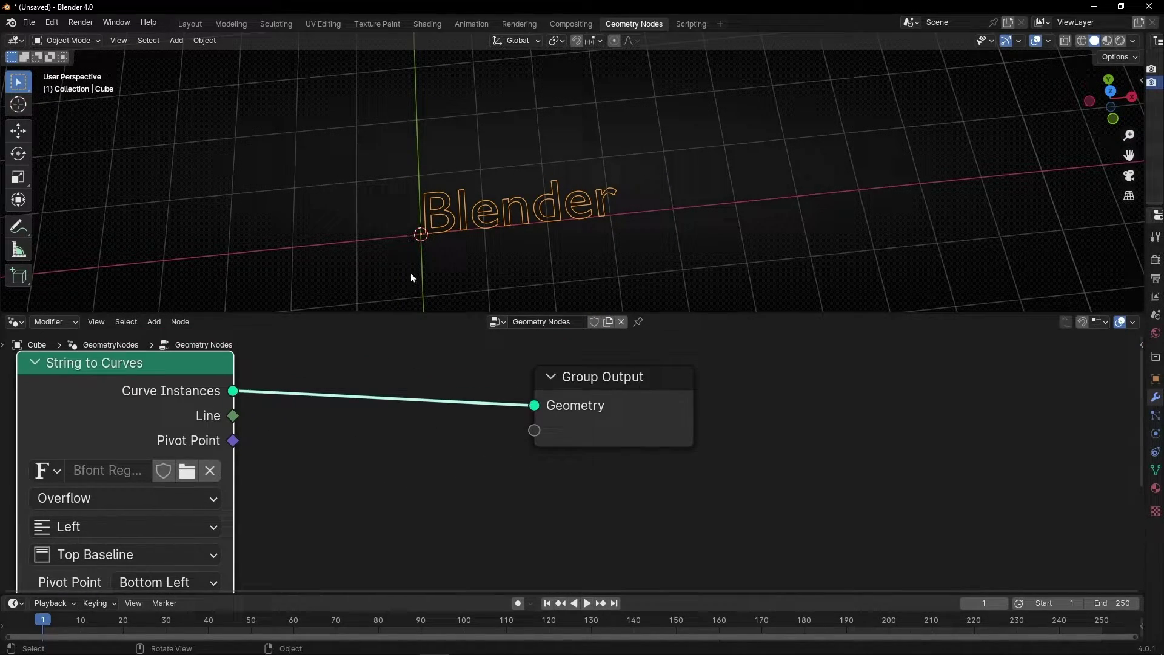
pyautogui.moveTo(582, 393); pyautogui.dragTo(640, 393)
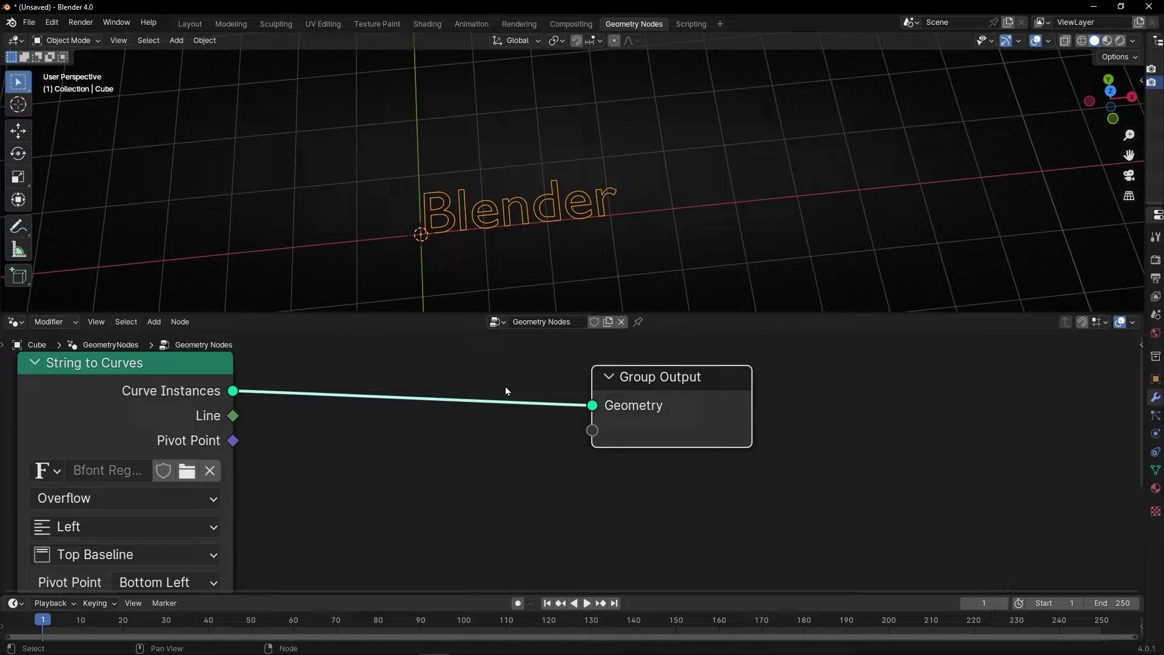
# - Insert a Fill Curve node between String to Curves and Group Output
pyautogui.hotkey('shift', 'a')
pyautogui.write('fill')
pyautogui.press('Return')
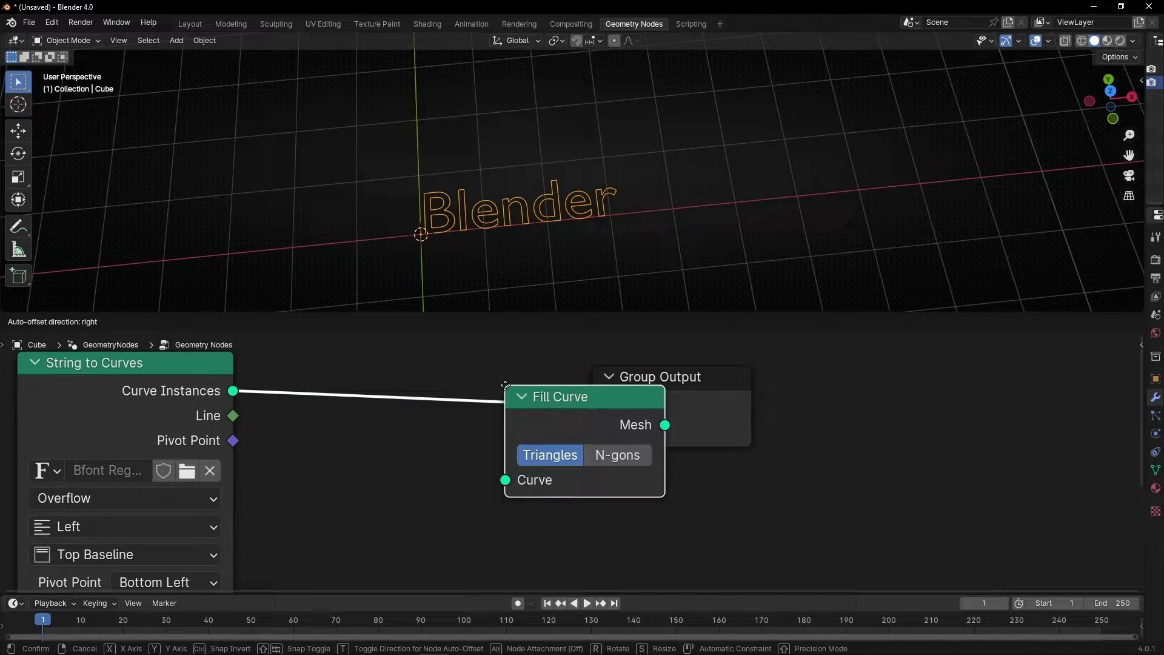
pyautogui.click(396, 381)
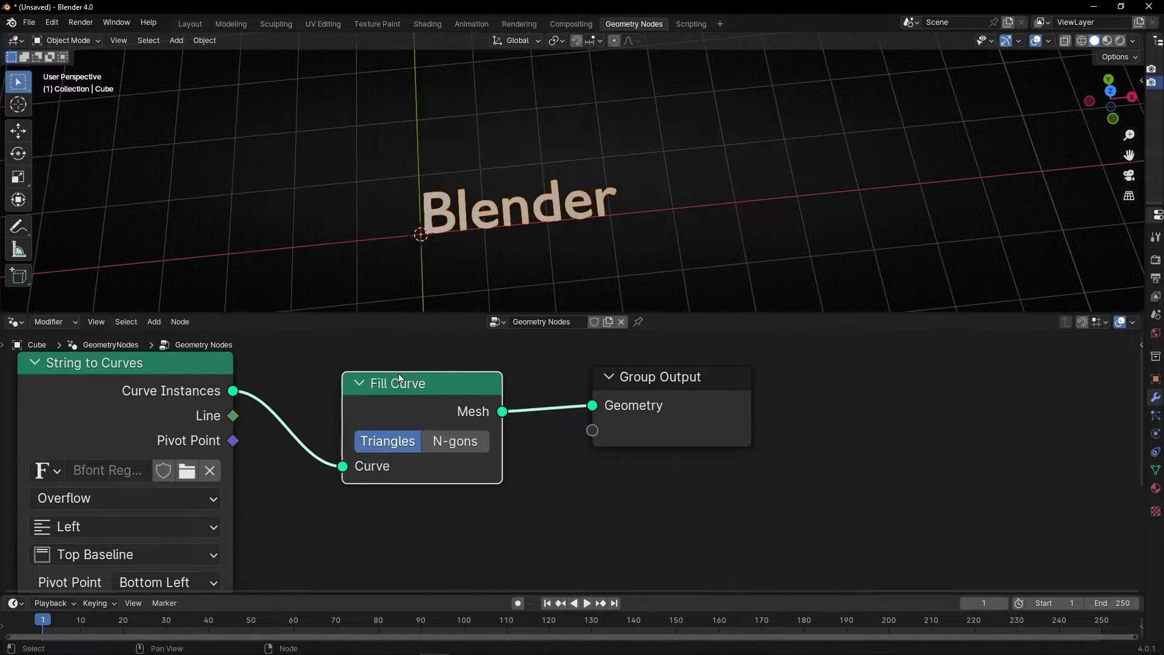
# - Switch to top view and set the text's horizontal alignment to Center
pyautogui.click(1105, 95)
pyautogui.scroll(3, 499, 212)
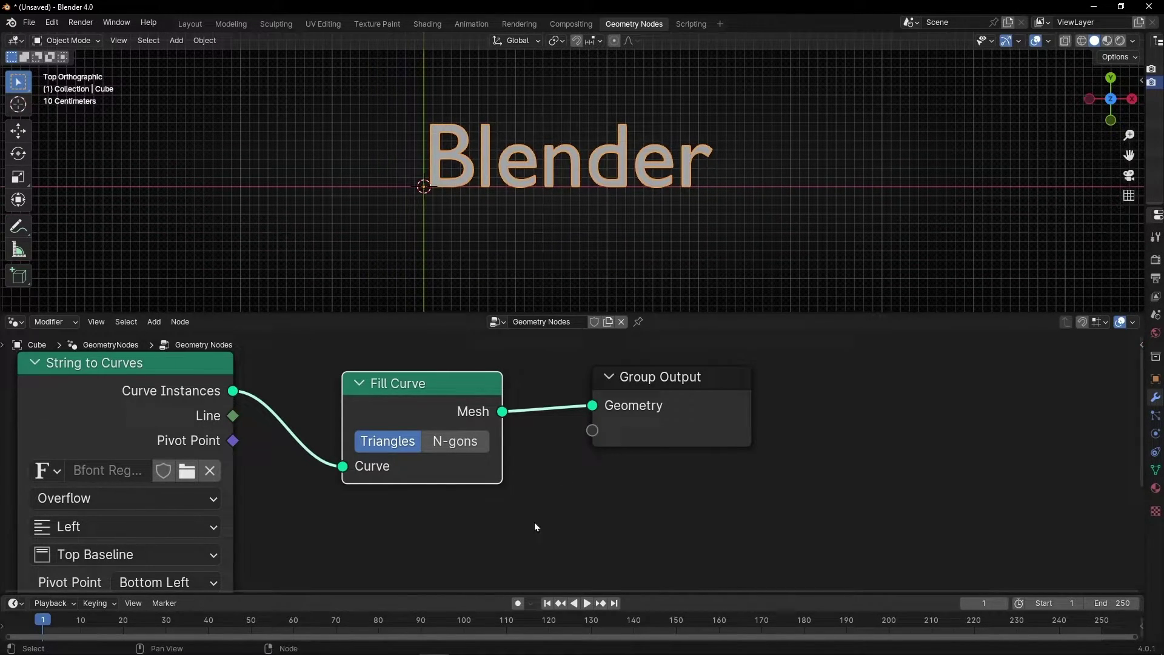
pyautogui.moveTo(533, 528); pyautogui.dragTo(655, 437, button='middle')
pyautogui.click(482, 418)
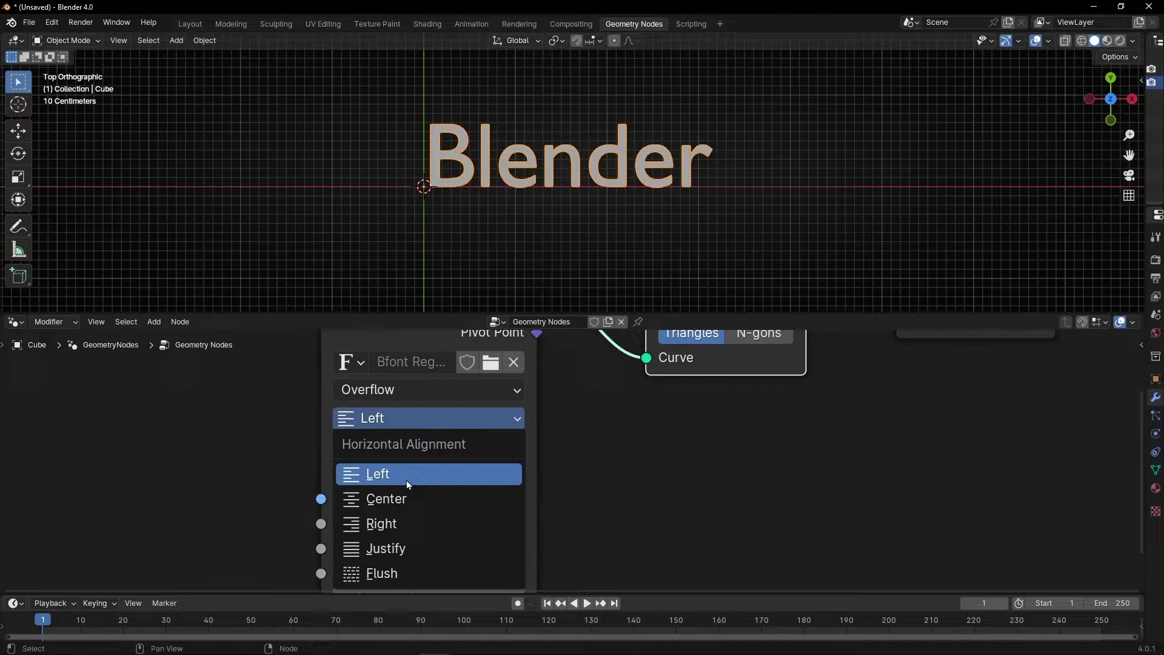
pyautogui.click(405, 498)
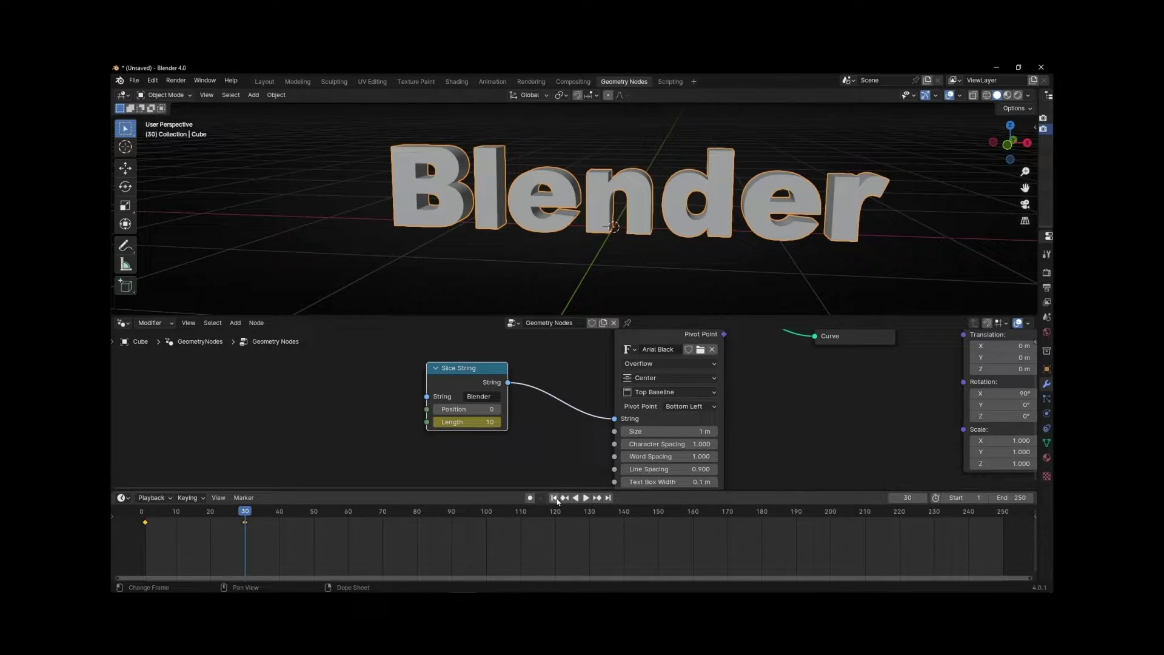
# - Play the letter-by-letter text animation from frame 1, then start editing the String field
pyautogui.click(554, 497)
pyautogui.click(586, 497)
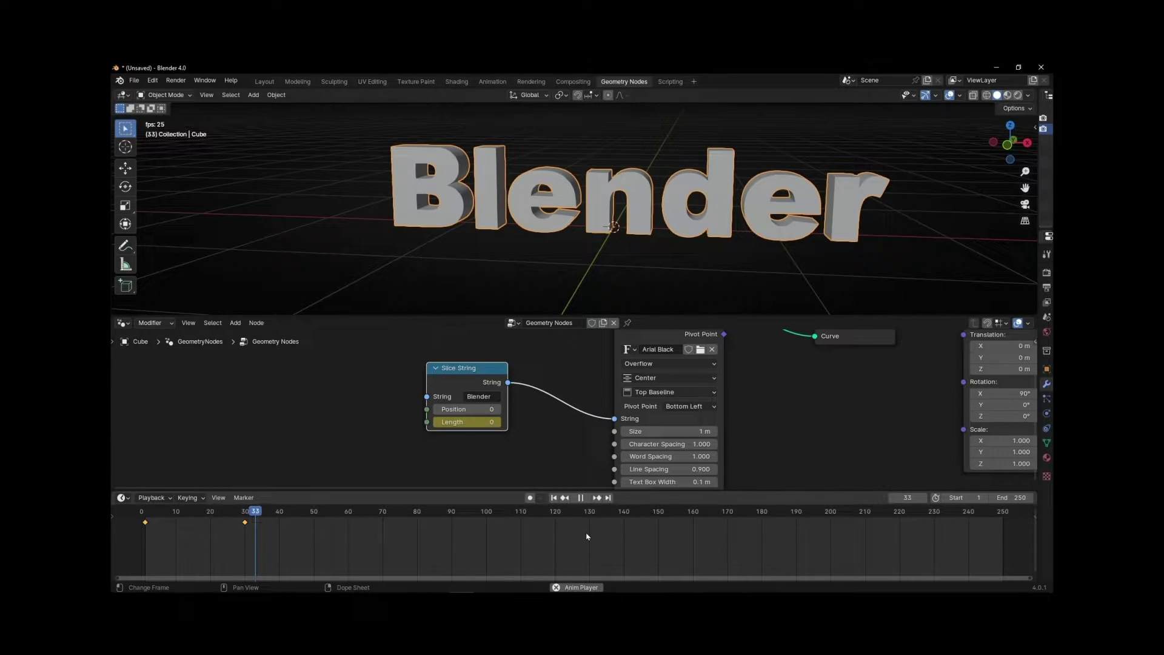
pyautogui.press('space')
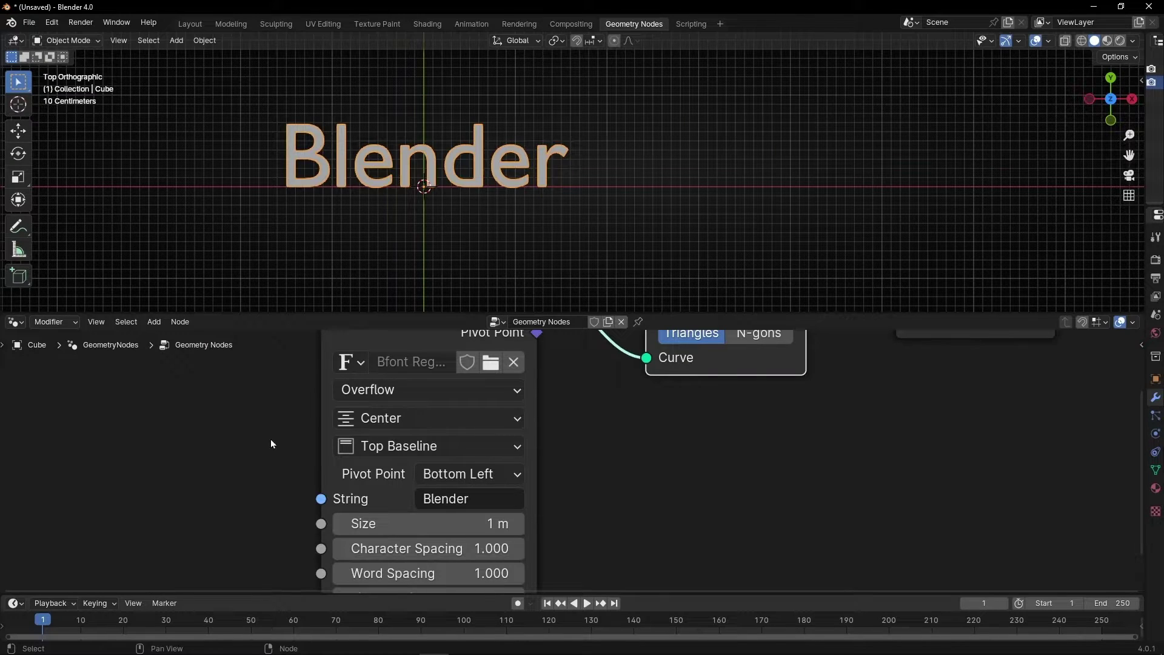
pyautogui.moveTo(273, 442); pyautogui.dragTo(293, 434, button='middle')
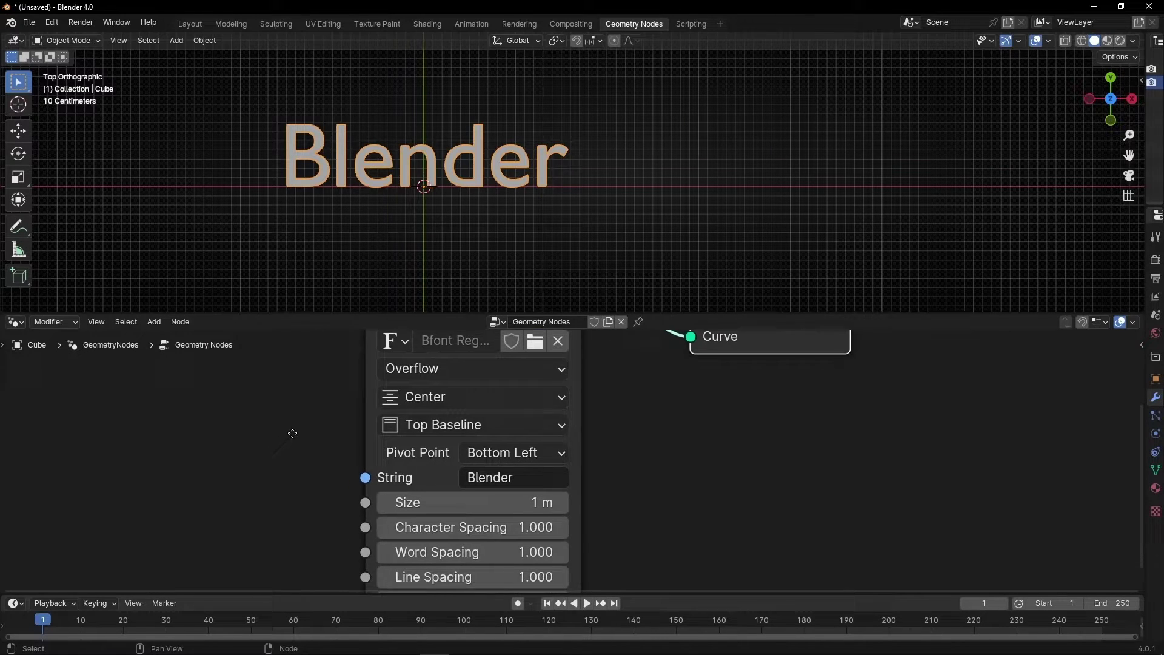
pyautogui.moveTo(219, 471); pyautogui.dragTo(307, 457, button='middle')
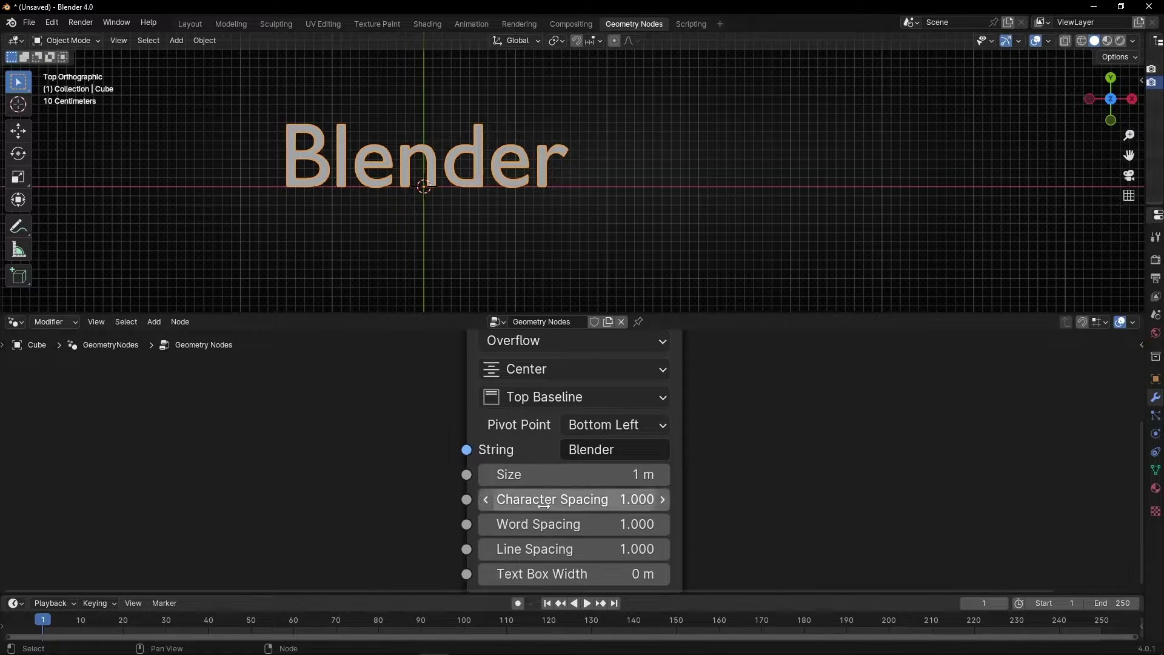
pyautogui.click(619, 449)
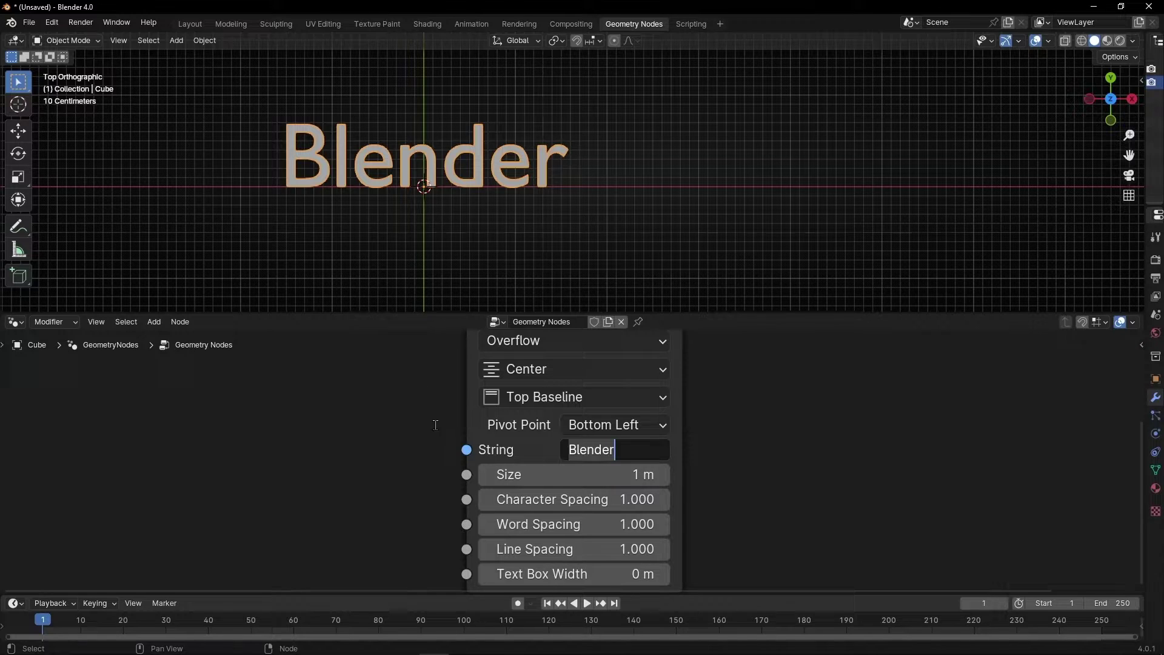
# - Feed the text from a new Value to String node and raise its value to 34.1
pyautogui.press('Return')
pyautogui.moveTo(466, 450); pyautogui.dragTo(295, 414)
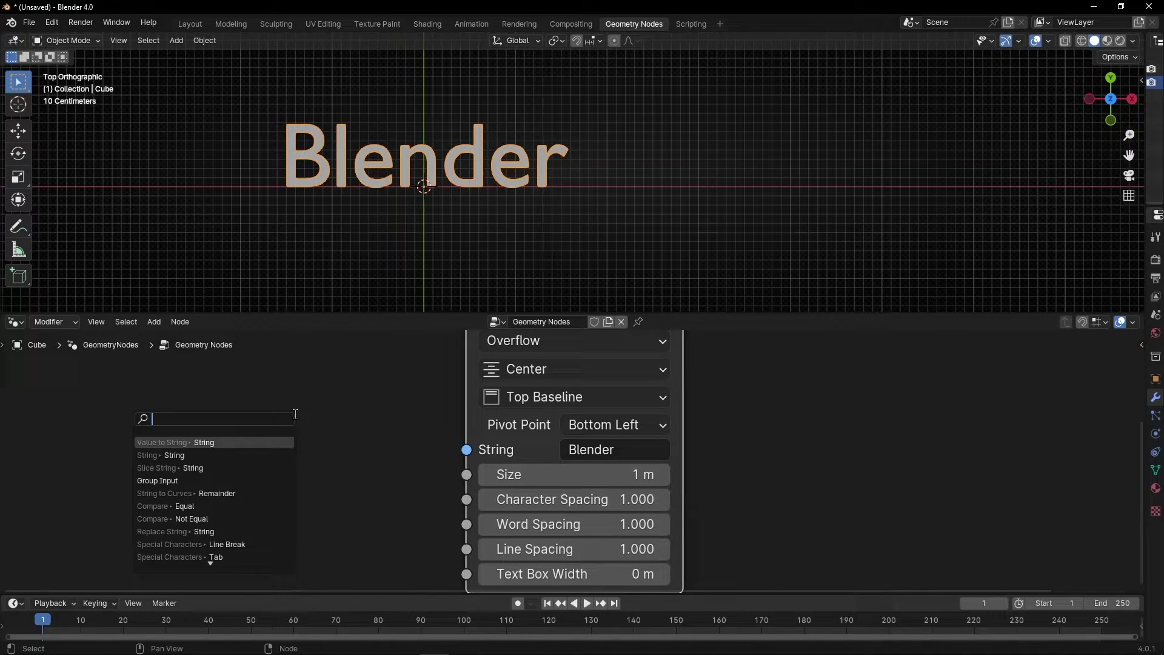
pyautogui.write('value to')
pyautogui.press('Return')
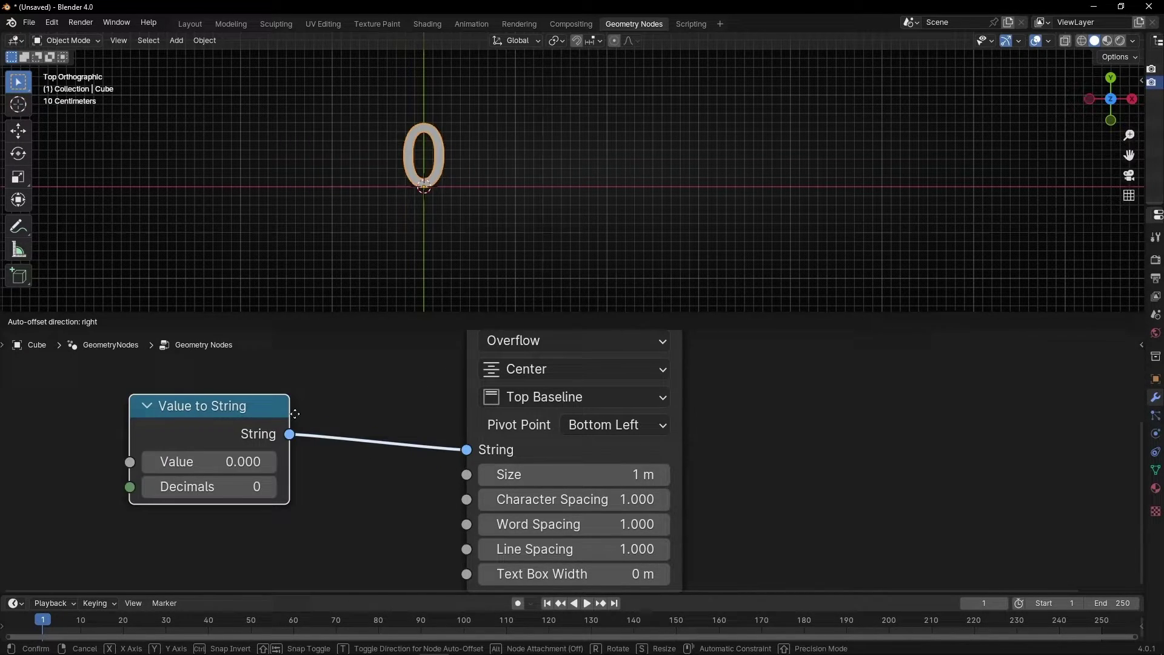
pyautogui.click(332, 414)
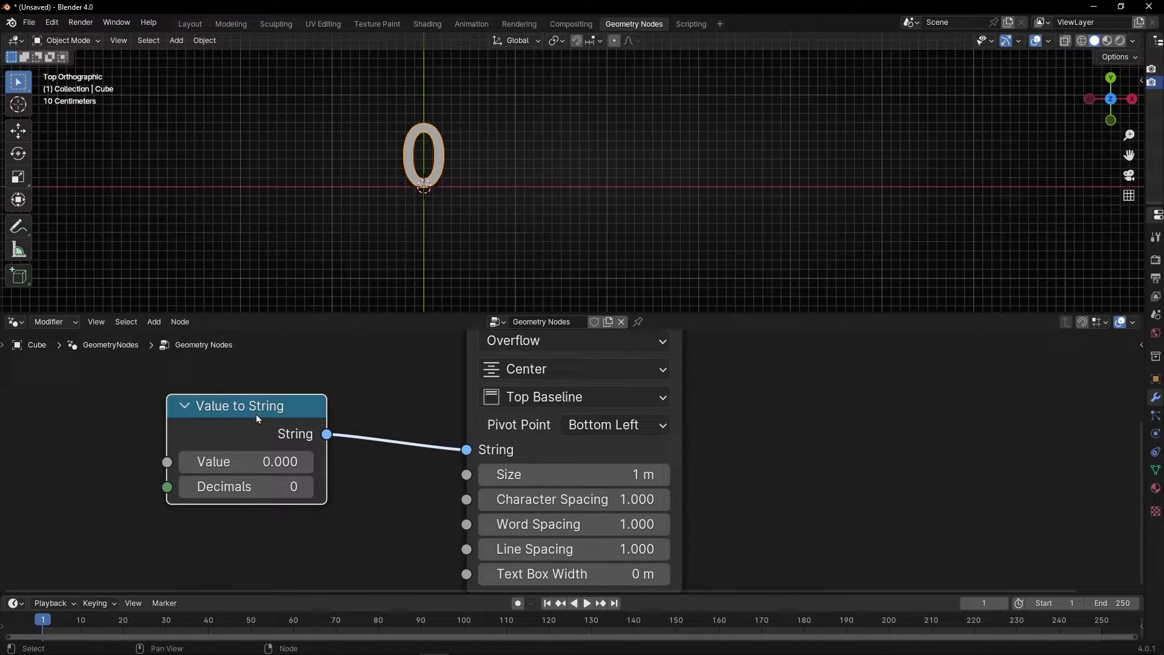
pyautogui.moveTo(242, 461); pyautogui.dragTo(637, 462)
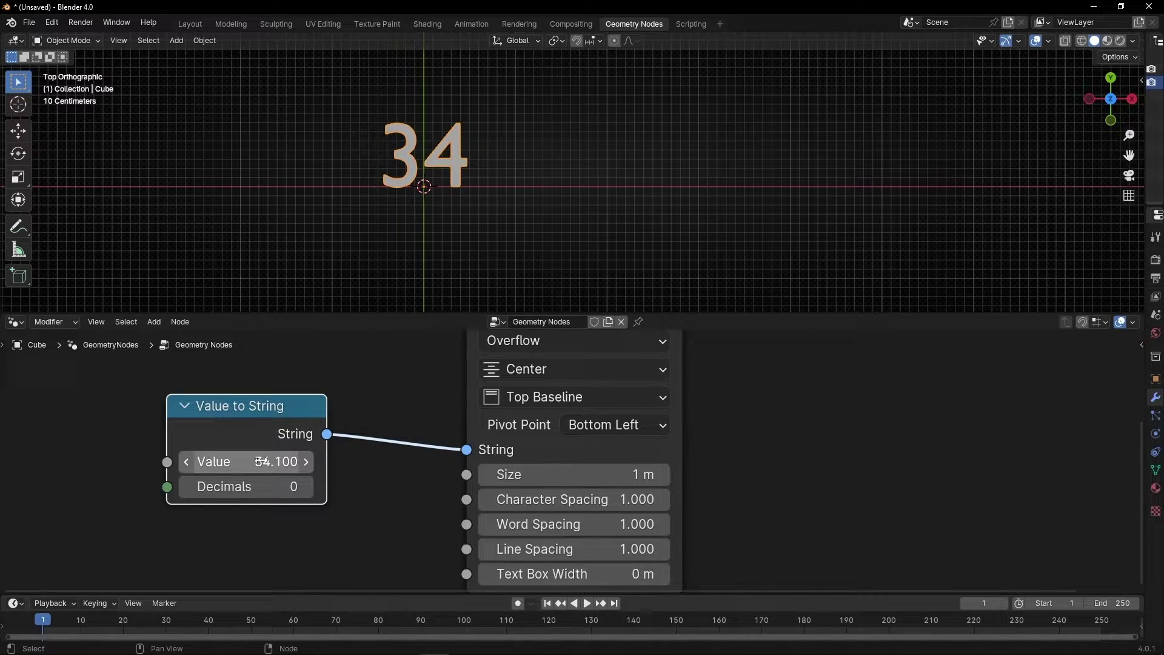
# - Set the Value to 0 and keyframe it on frame 1
pyautogui.click(261, 461)
pyautogui.write('0')
pyautogui.press('Return')
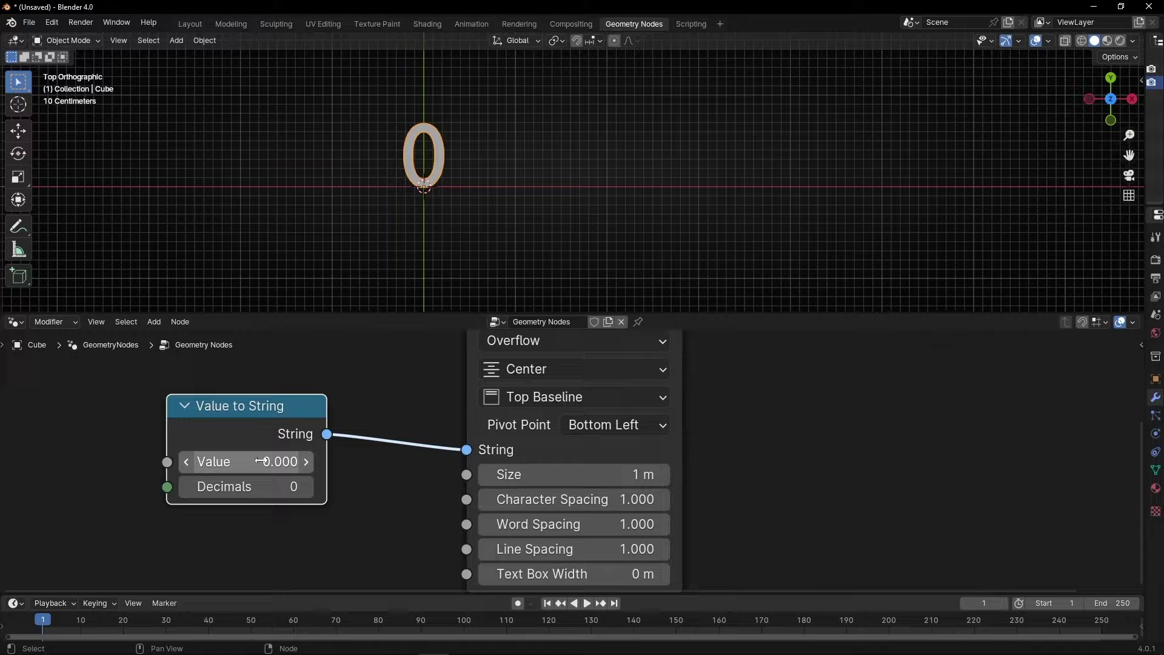
pyautogui.rightClick(261, 462)
pyautogui.click(183, 458)
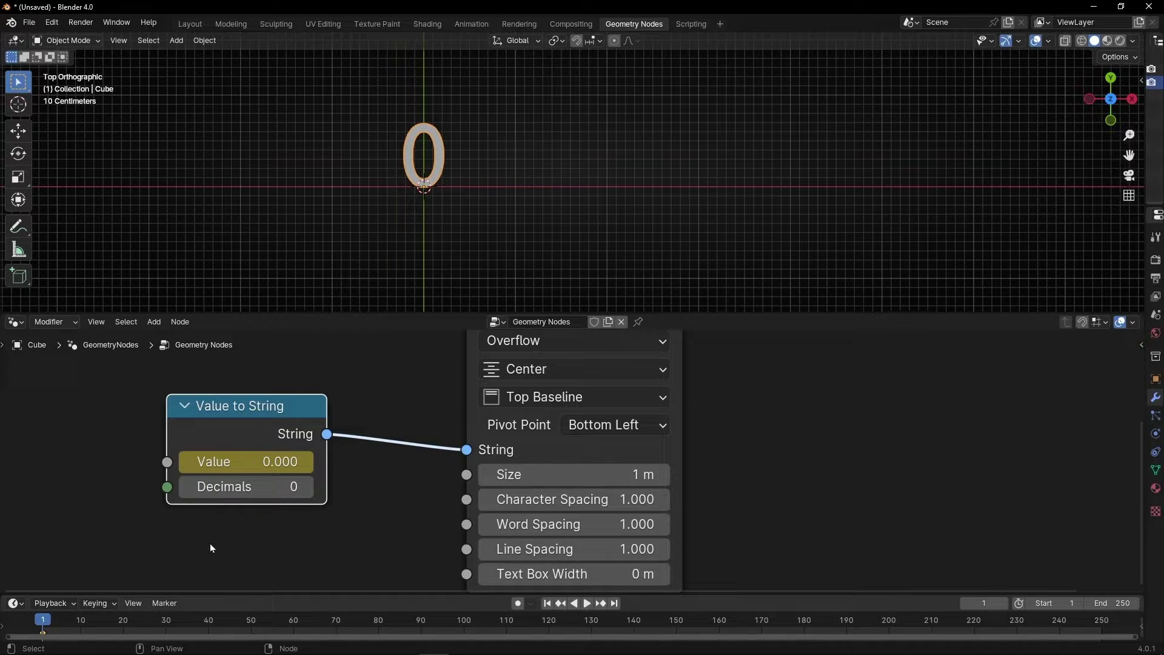
# - Keyframe a Value of 100 on frame 72
pyautogui.moveTo(218, 591); pyautogui.dragTo(220, 504)
pyautogui.moveTo(131, 535); pyautogui.dragTo(344, 535)
pyautogui.click(279, 428)
pyautogui.write('1')
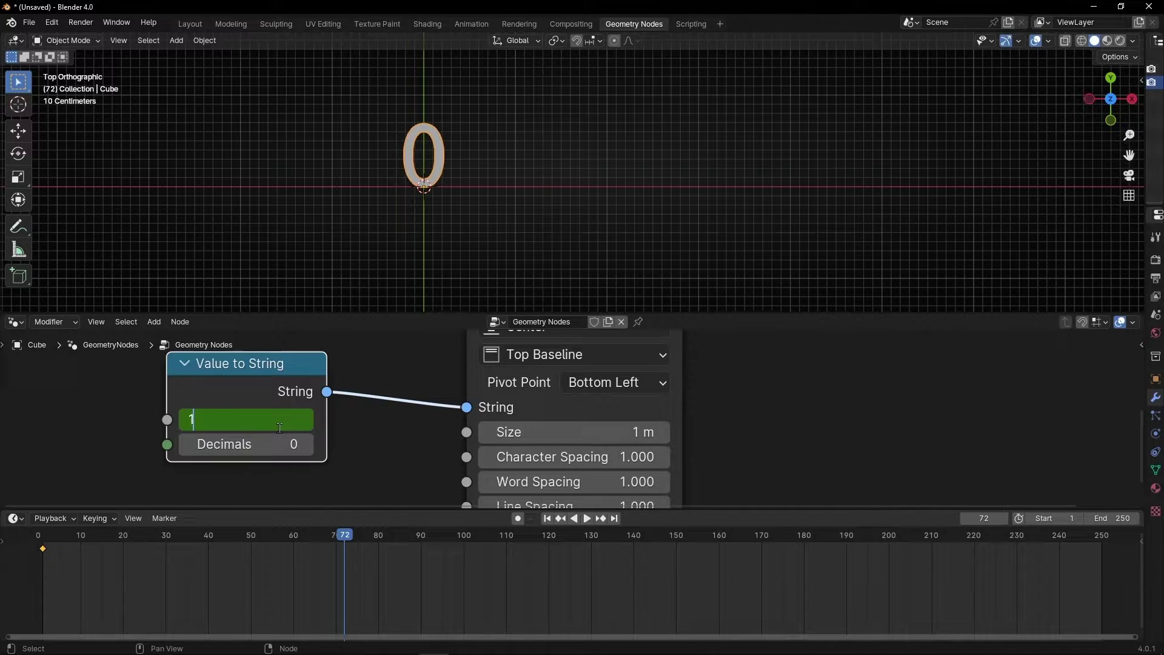
pyautogui.write('00')
pyautogui.press('Return')
pyautogui.rightClick(279, 428)
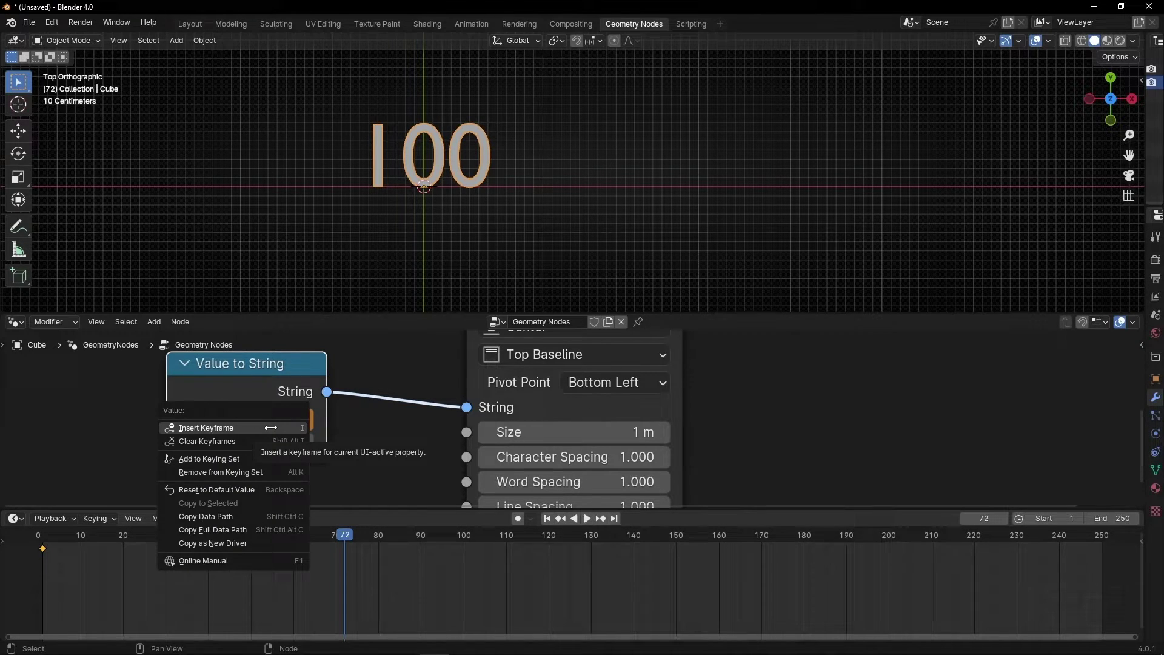
pyautogui.click(271, 427)
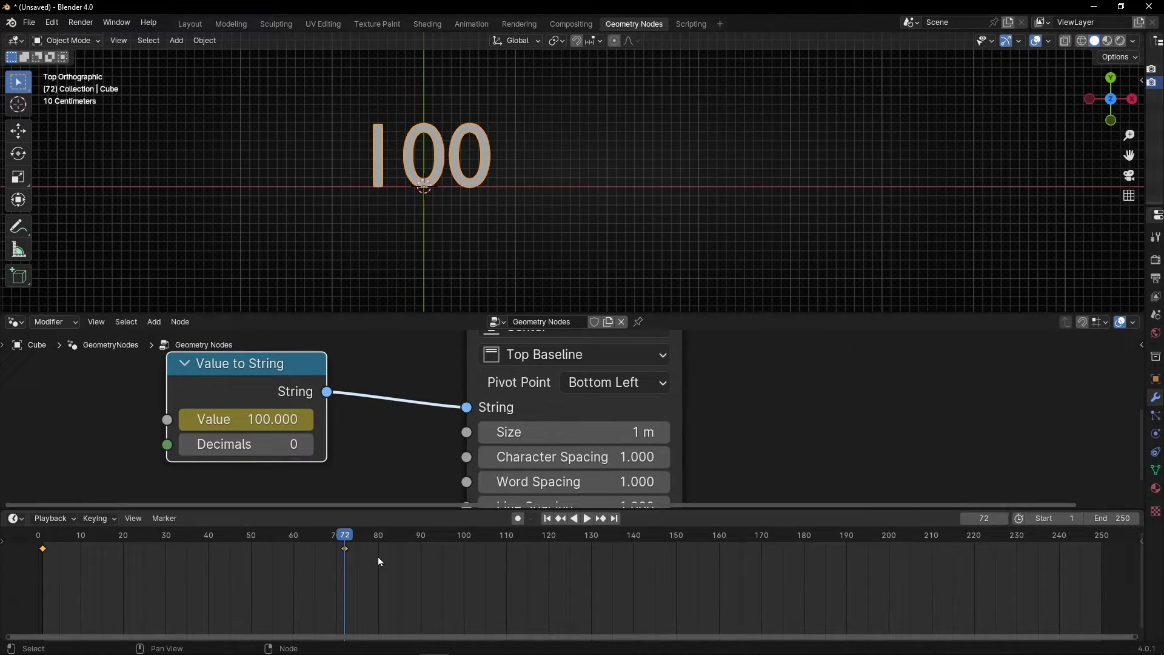
# - Hide the viewport overlays and zoom in on the large 100 text
pyautogui.click(1043, 40)
pyautogui.scroll(2, 373, 184)
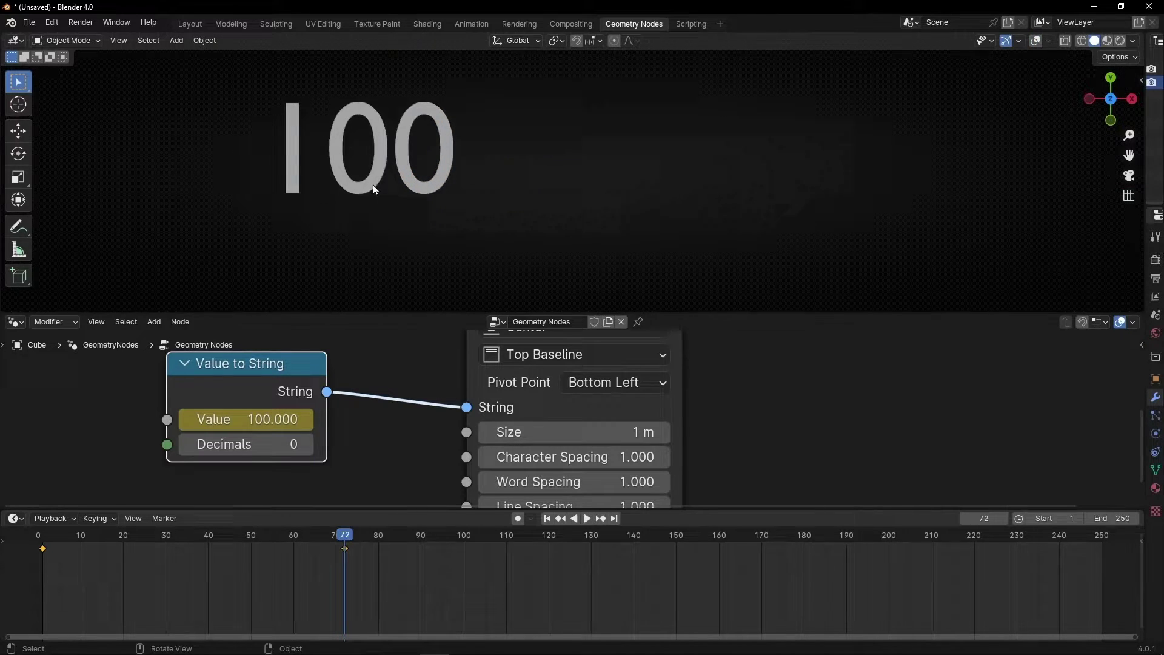
pyautogui.keyDown('shift'); pyautogui.moveTo(373, 185); pyautogui.dragTo(543, 219, button='middle'); pyautogui.keyUp('shift')
pyautogui.scroll(2, 543, 220)
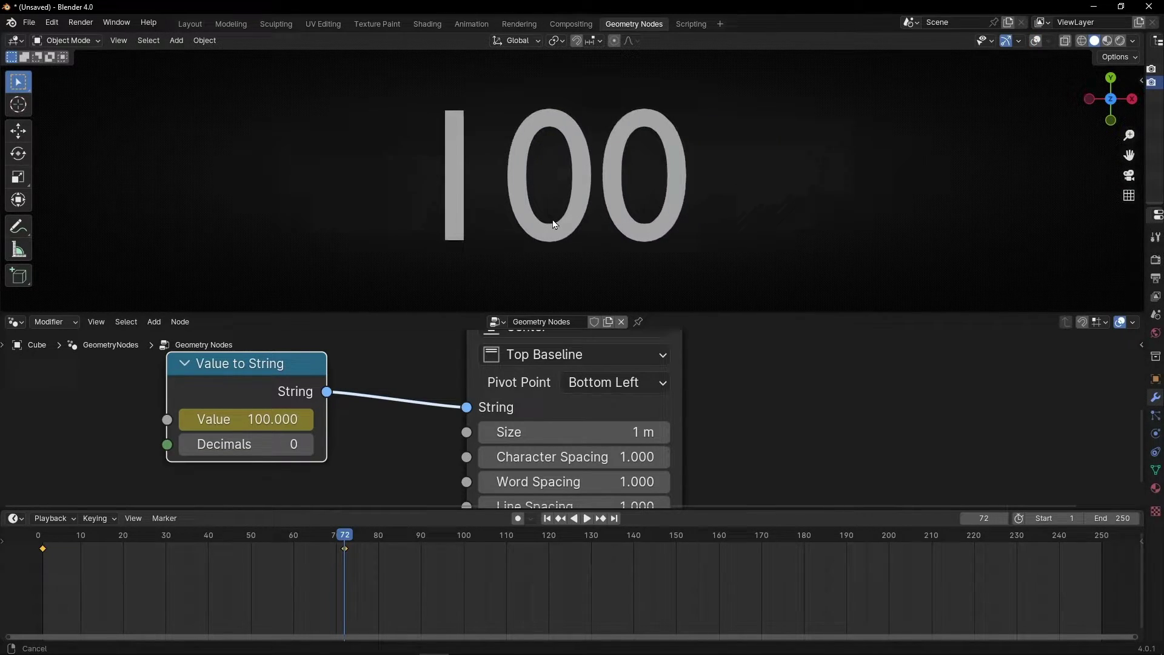
# - Change the text font to Arial Black
pyautogui.moveTo(454, 395); pyautogui.dragTo(377, 494, button='middle')
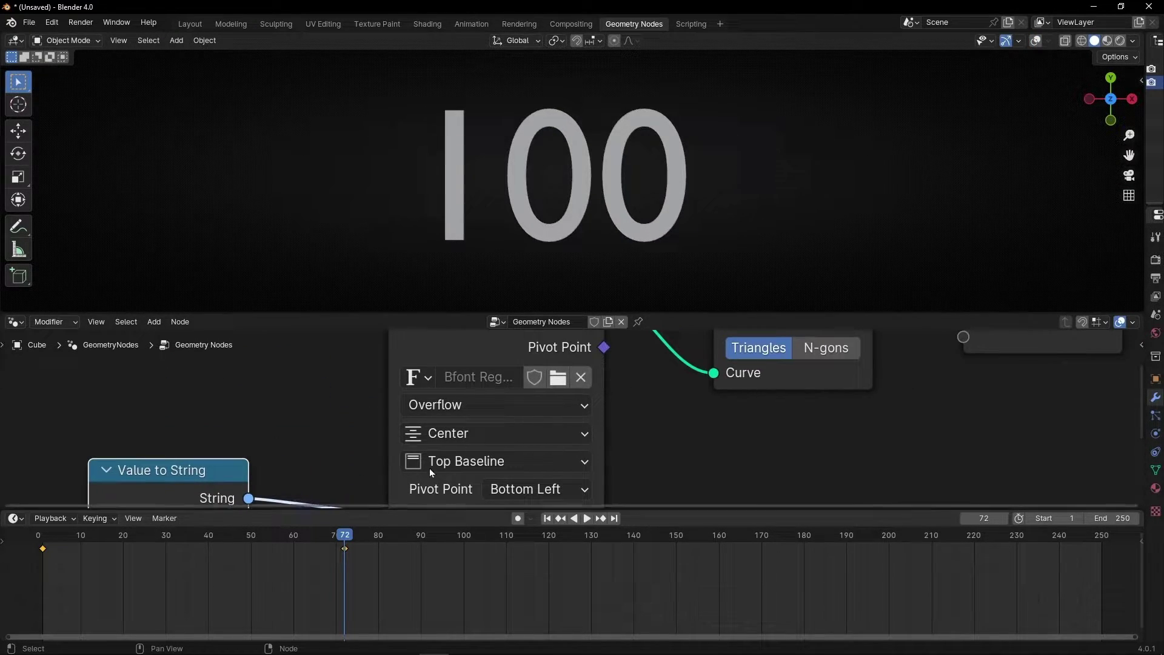
pyautogui.click(558, 376)
pyautogui.doubleClick(331, 362)
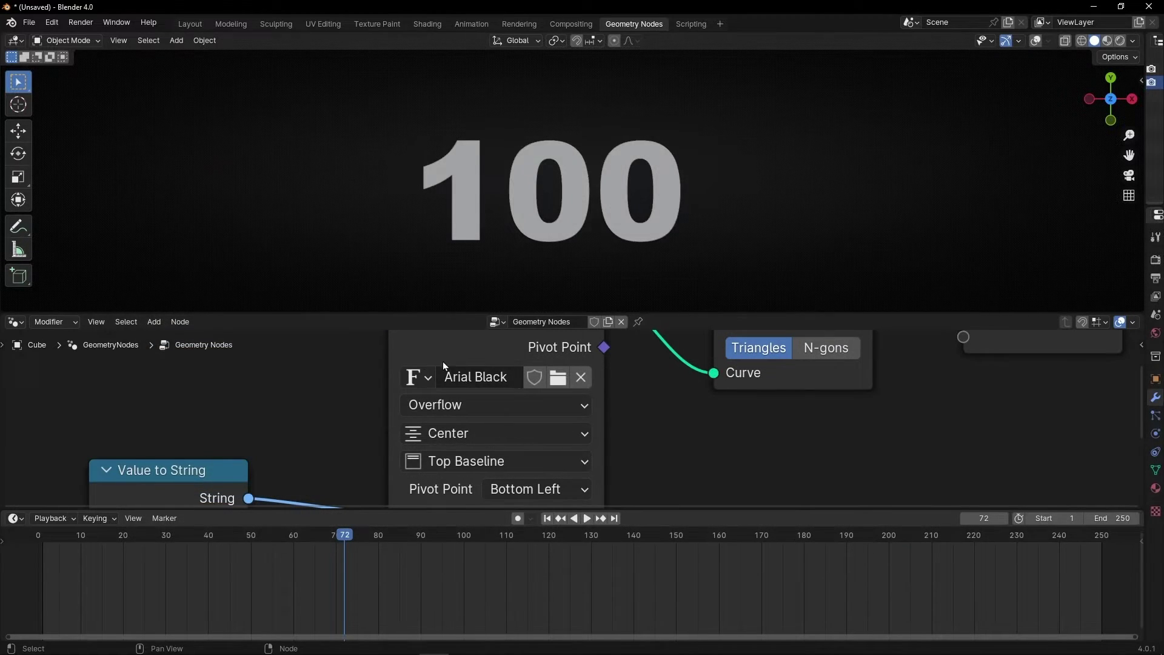
# - Play and scrub the timeline to watch the animated number count up
pyautogui.keyDown('shift'); pyautogui.moveTo(546, 223); pyautogui.dragTo(504, 218, button='middle'); pyautogui.keyUp('shift')
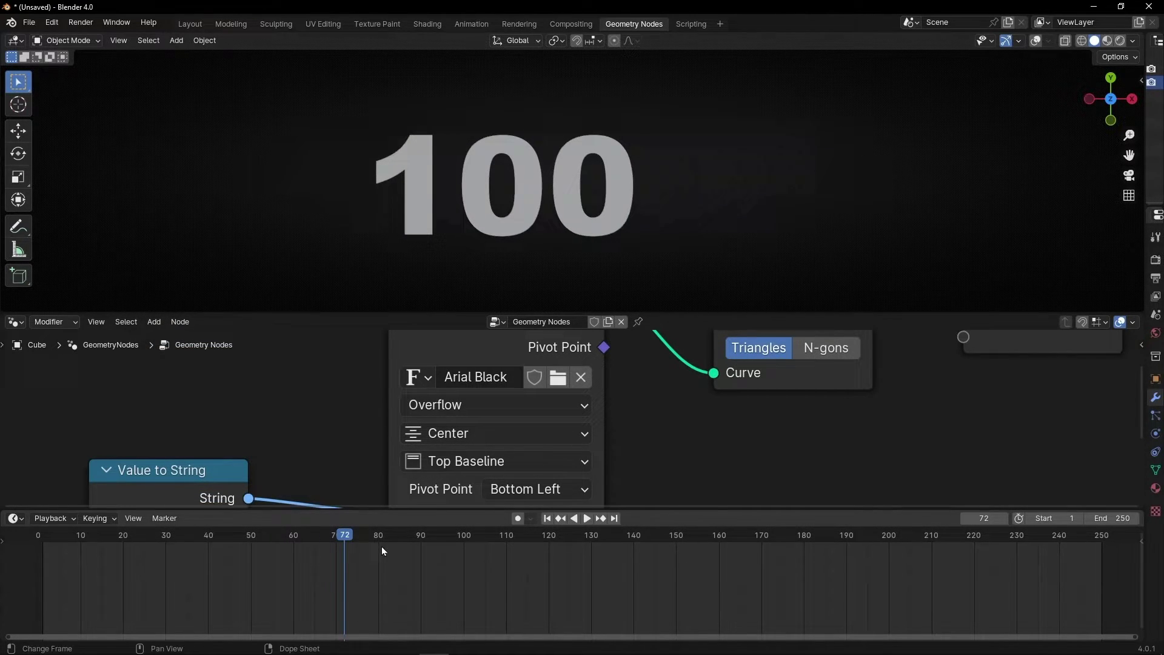
pyautogui.click(226, 480)
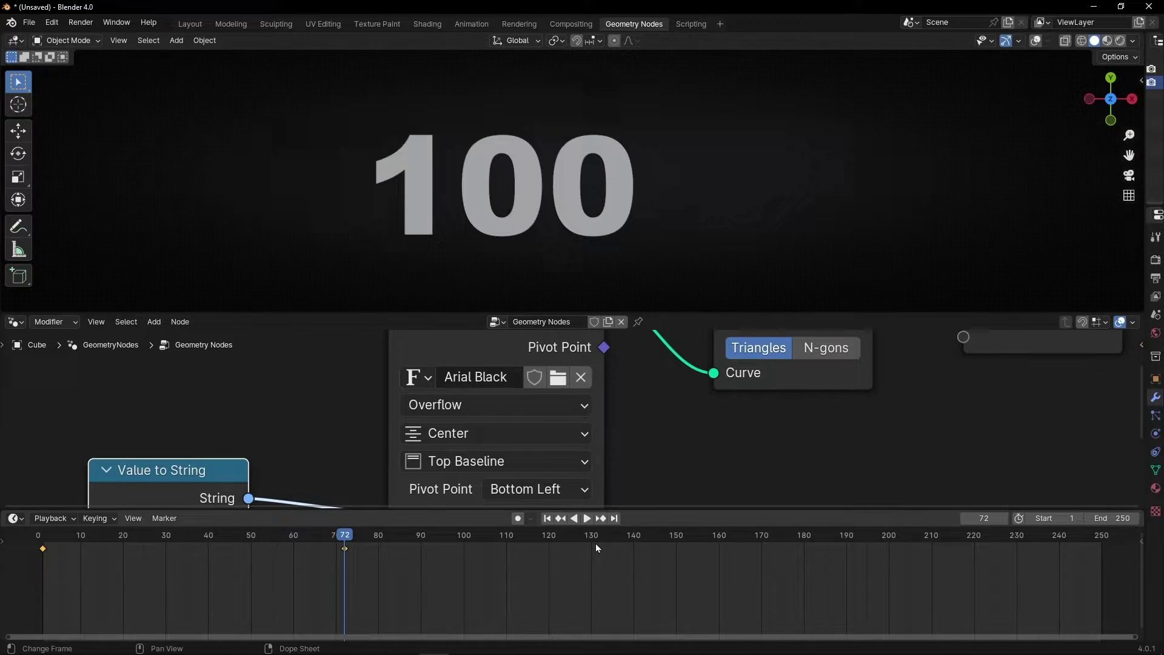
pyautogui.click(547, 518)
pyautogui.press('space')
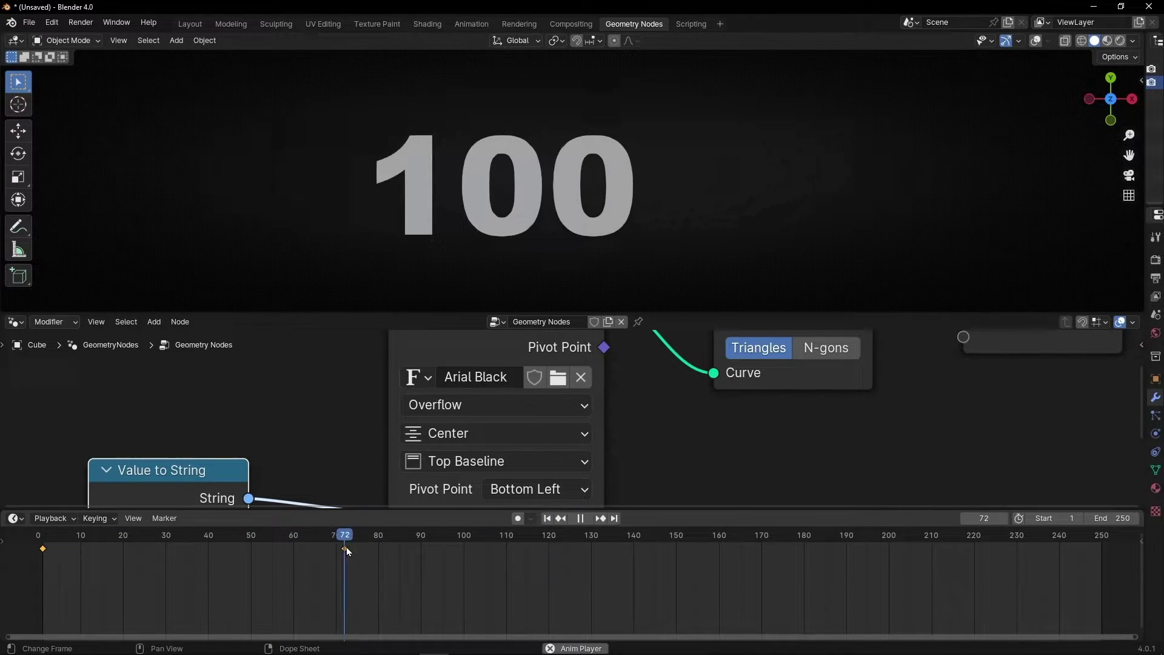
pyautogui.press('space')
pyautogui.click(290, 546)
pyautogui.moveTo(320, 468); pyautogui.dragTo(441, 367, button='middle')
pyautogui.press('space')
pyautogui.click(71, 538)
pyautogui.moveTo(71, 539); pyautogui.dragTo(441, 535)
pyautogui.press('space')
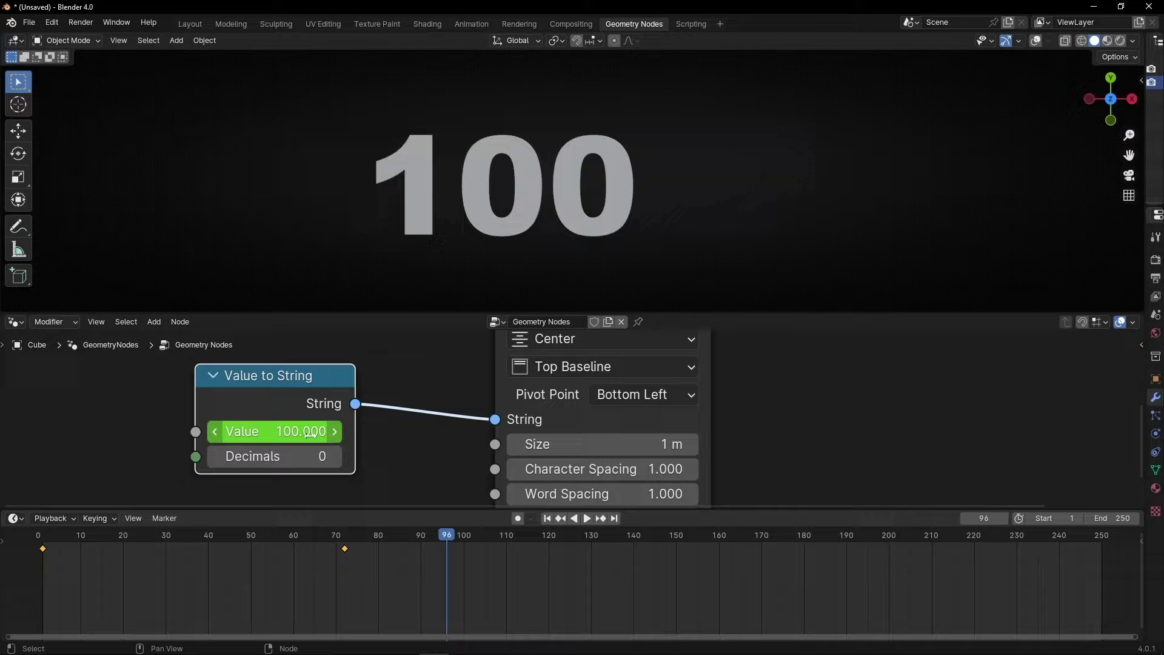
# - Lower the Value to 37.4 and clear its keyframes
pyautogui.moveTo(307, 432); pyautogui.dragTo(211, 431)
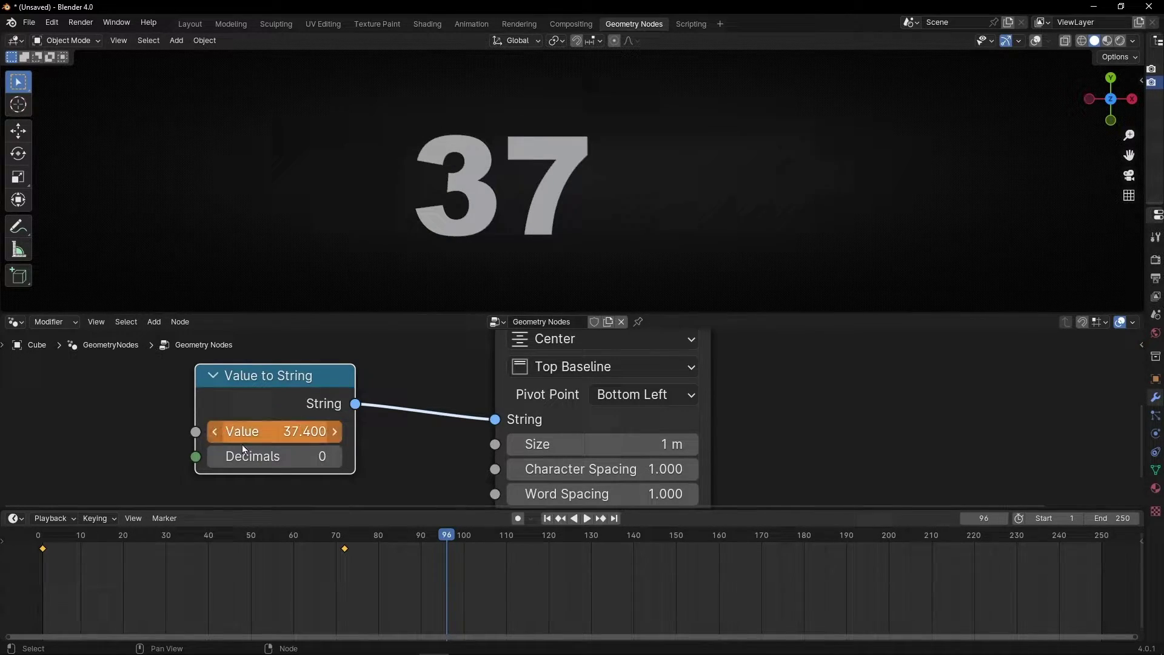
pyautogui.rightClick(259, 424)
pyautogui.click(195, 438)
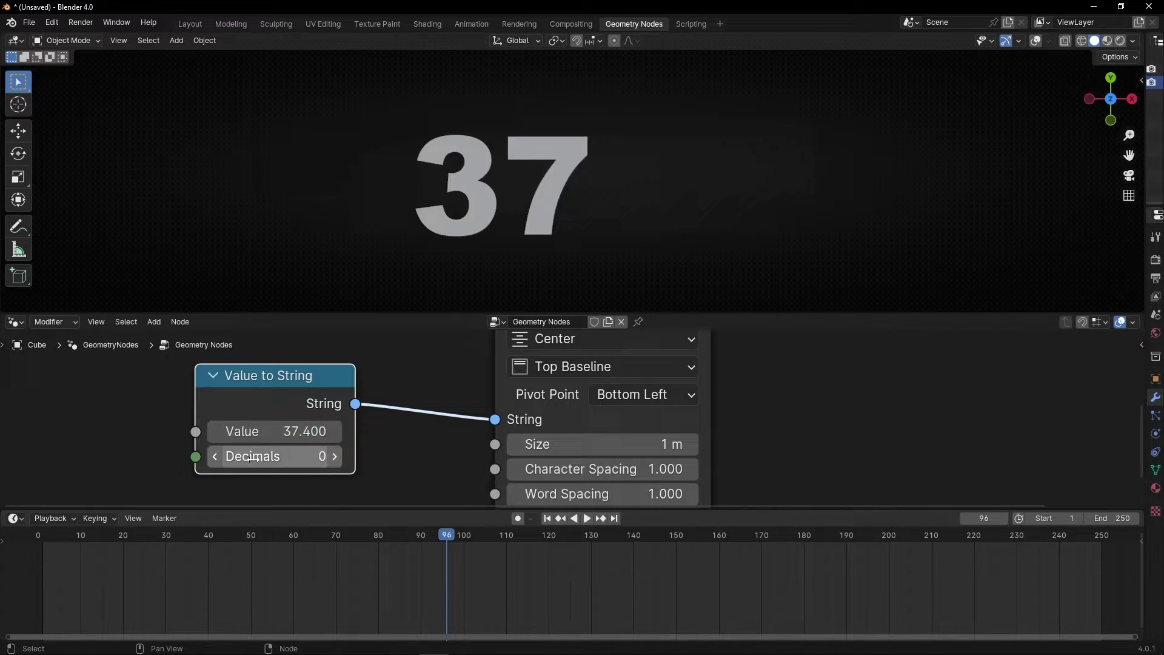
pyautogui.moveTo(445, 508); pyautogui.dragTo(445, 588)
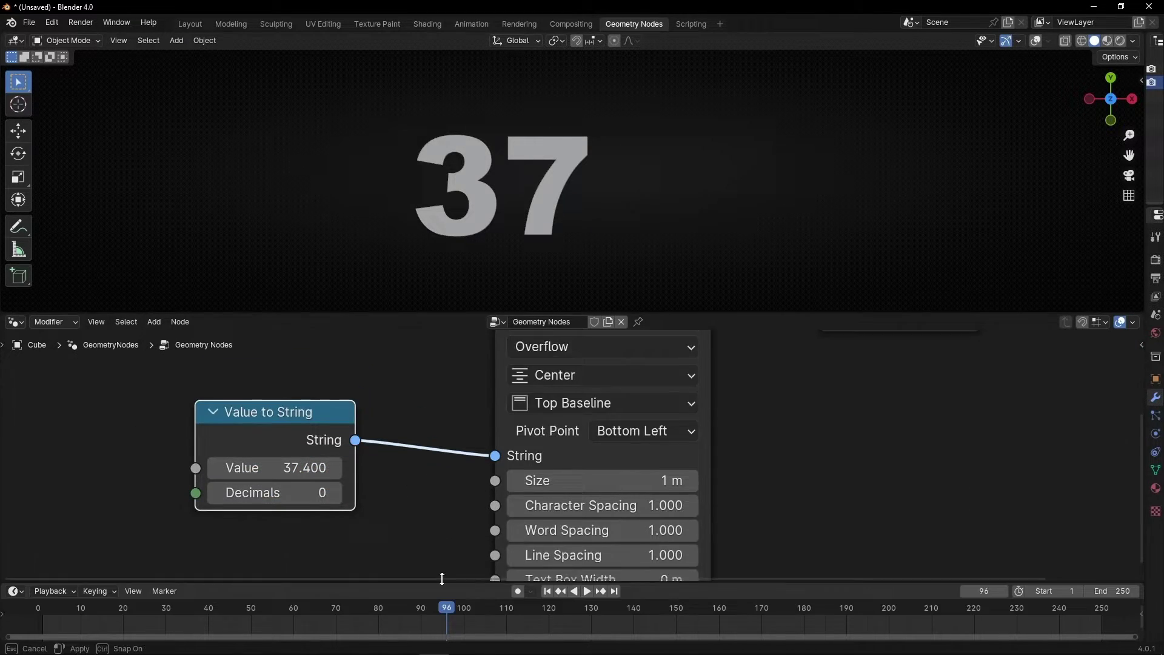
pyautogui.scroll(-3, 358, 389)
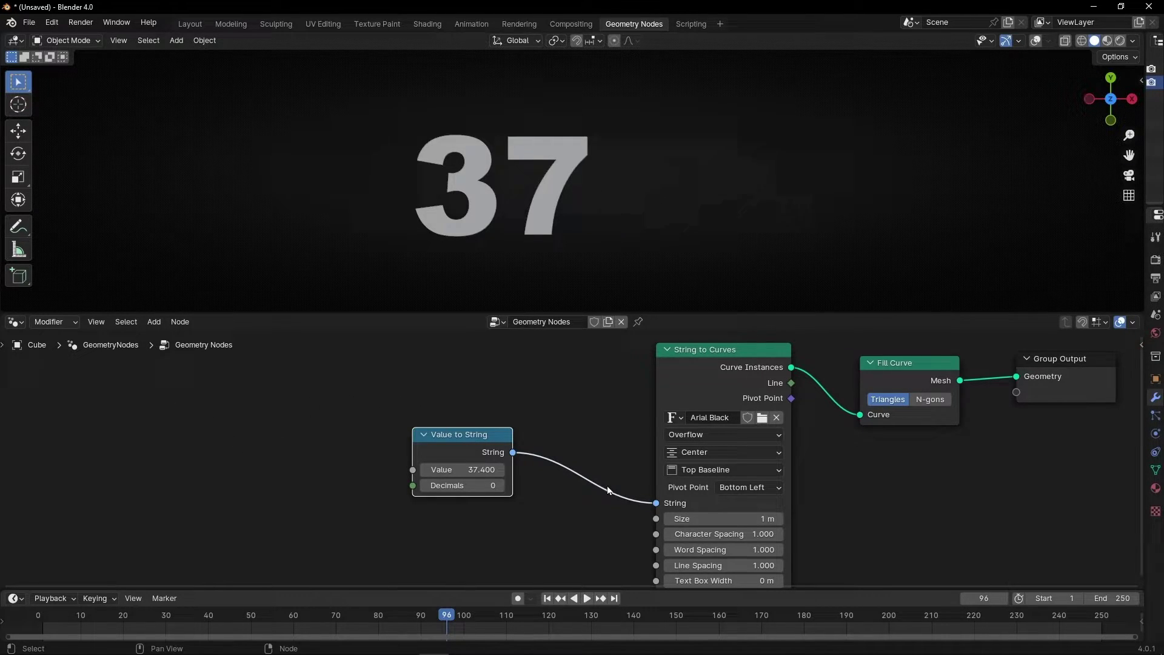
# - Add a Scene Time node to the left of the other nodes
pyautogui.hotkey('shift', 'a')
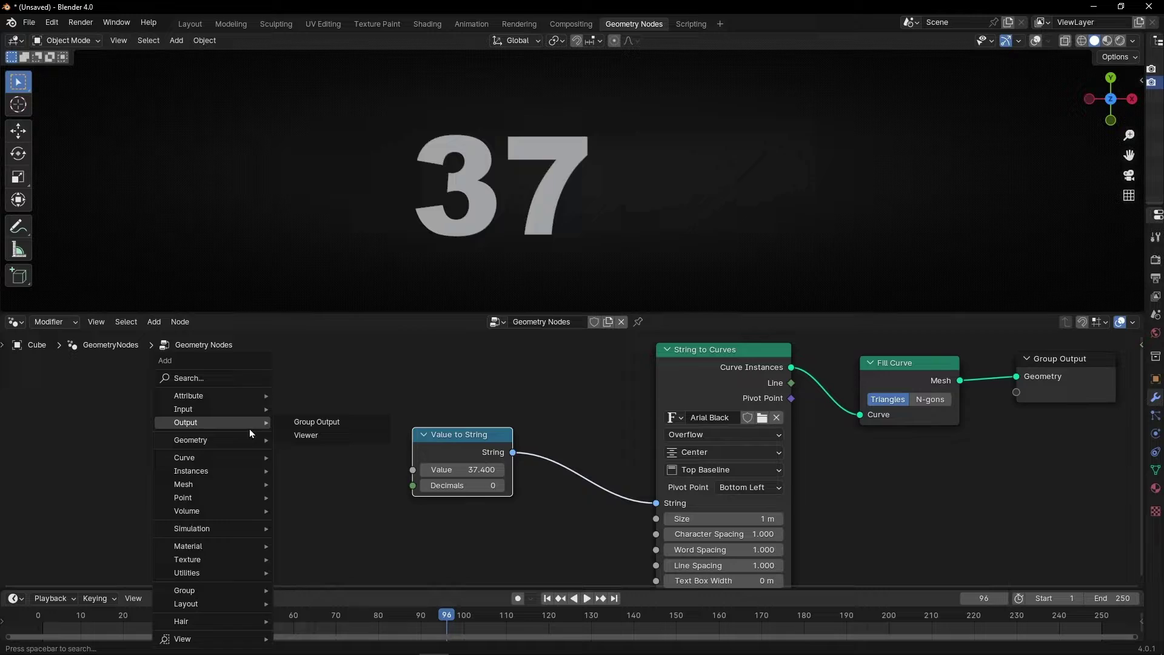
pyautogui.write('scene')
pyautogui.press('Return')
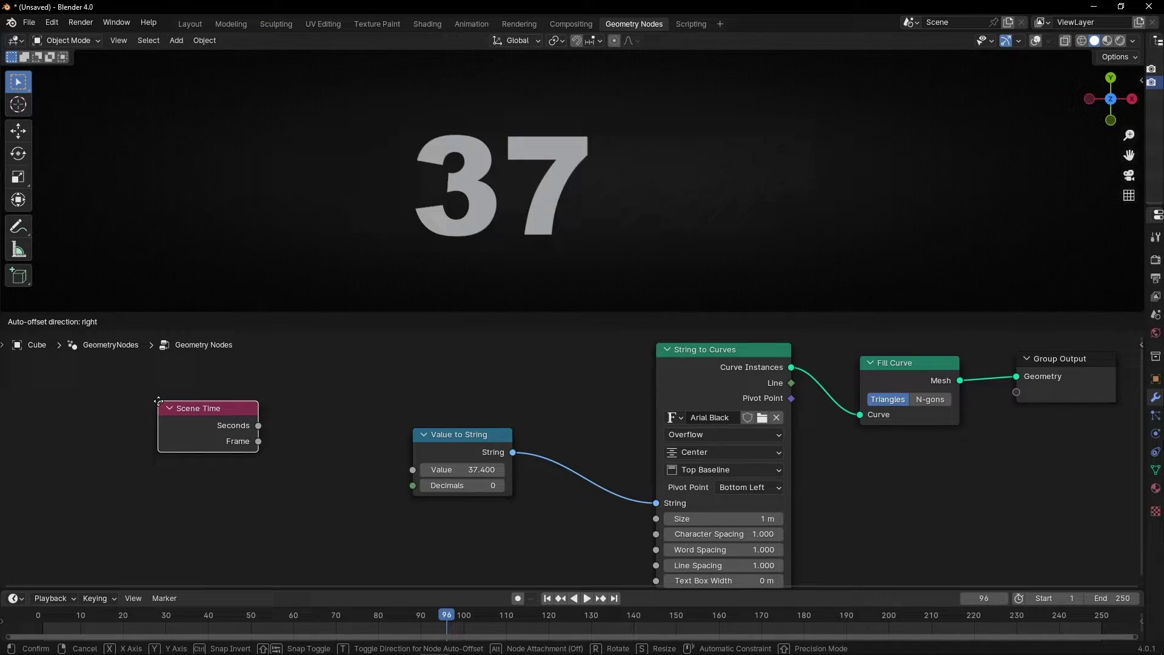
pyautogui.click(158, 388)
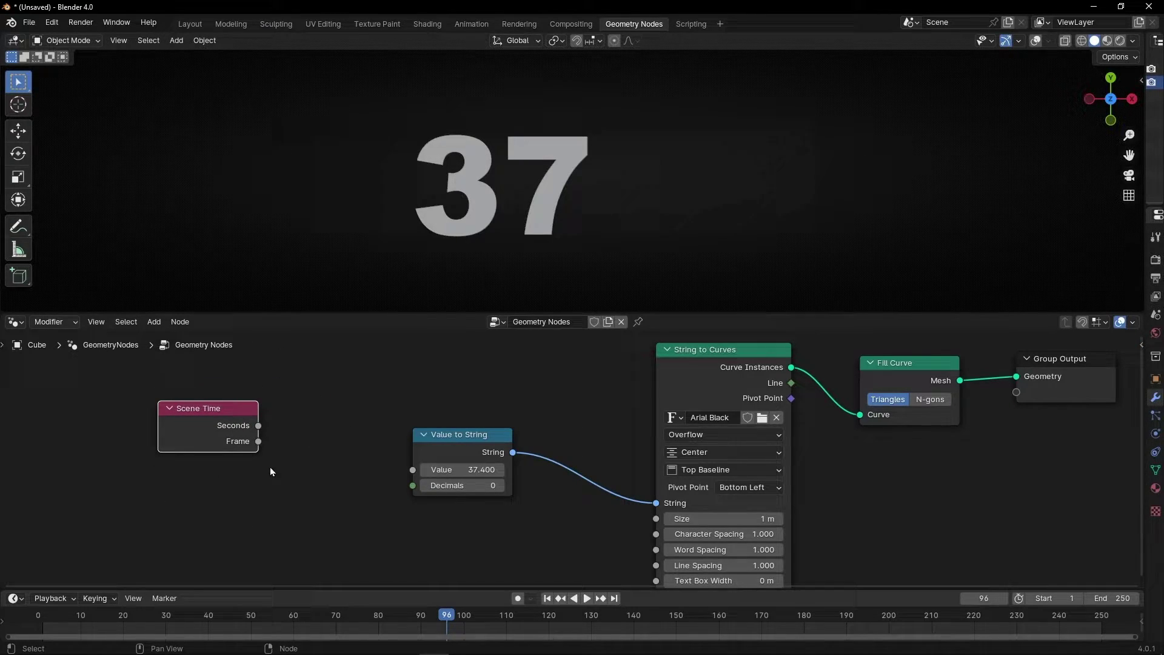
pyautogui.press('space')
pyautogui.press('space')
# - Drive the Value from Scene Time's Seconds and play from frame 1 to watch it count
pyautogui.moveTo(258, 426); pyautogui.dragTo(412, 470)
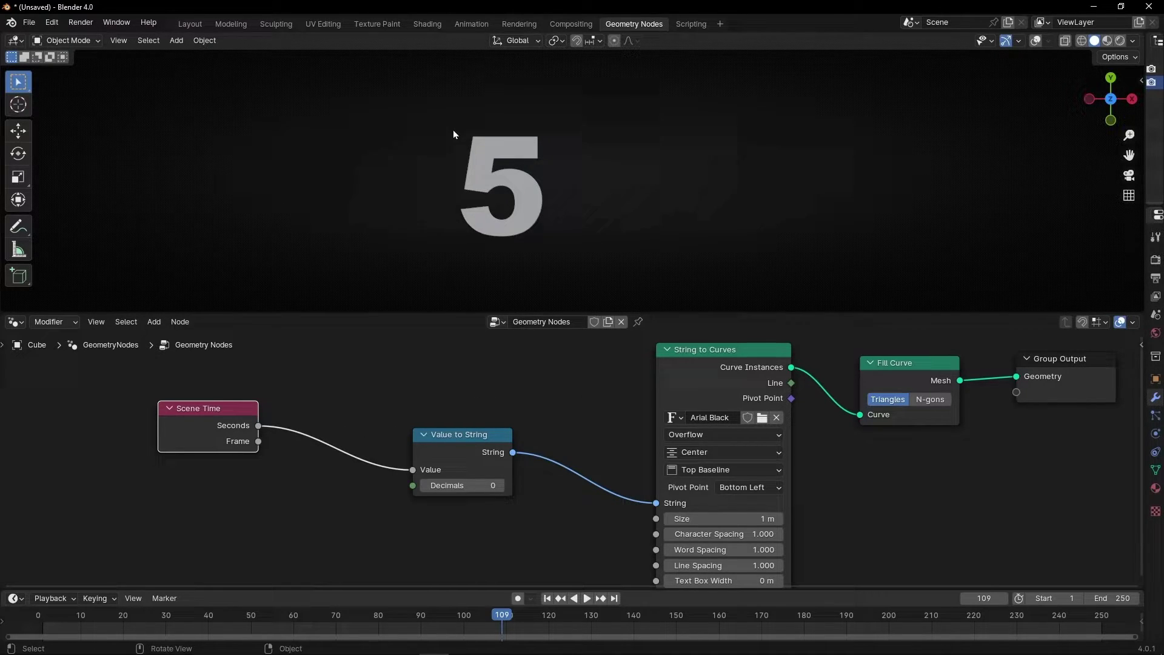
pyautogui.click(547, 598)
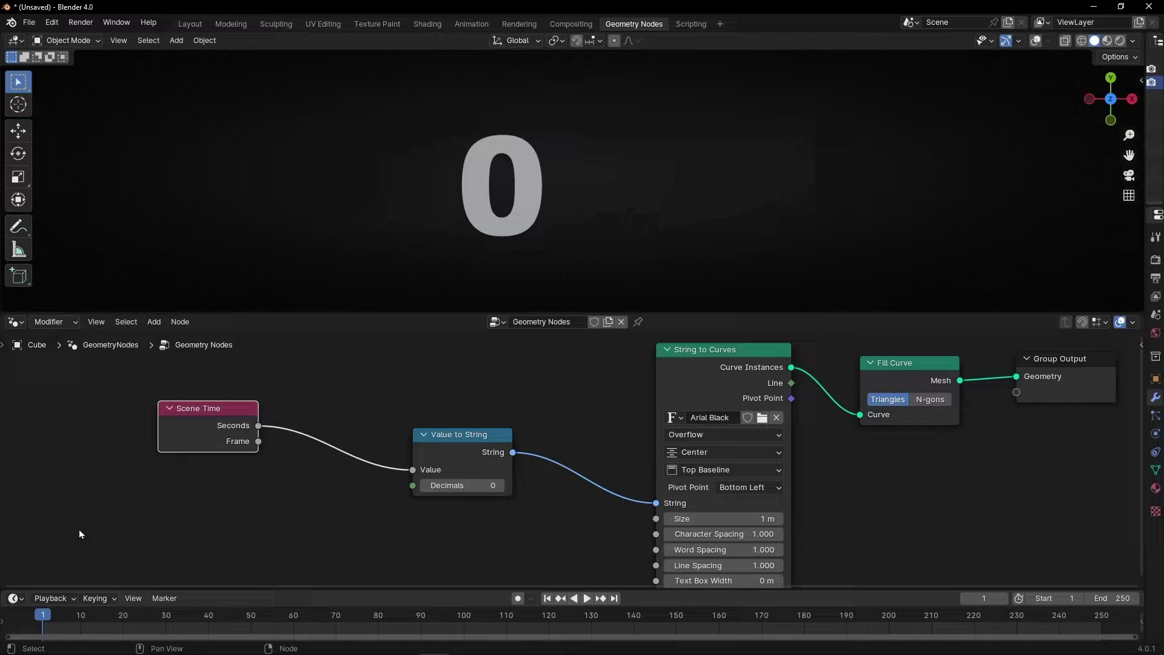
pyautogui.press('space')
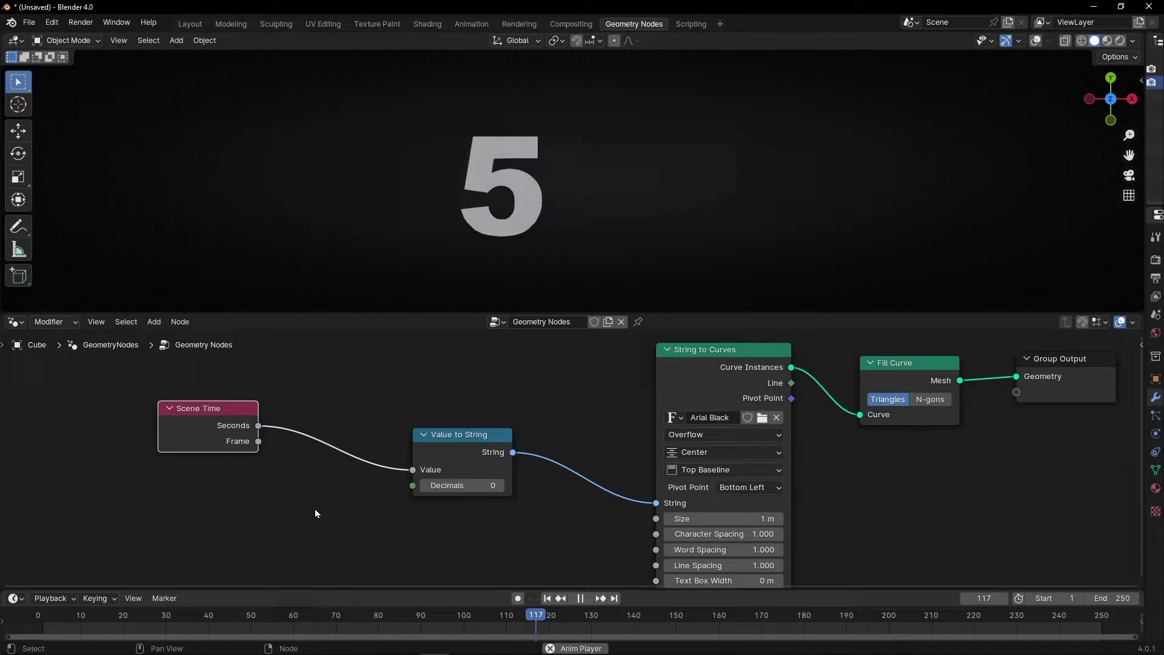
pyautogui.press('space')
# - Switch the link to Scene Time's Frame output and play so the text counts frames
pyautogui.moveTo(258, 441); pyautogui.dragTo(413, 469)
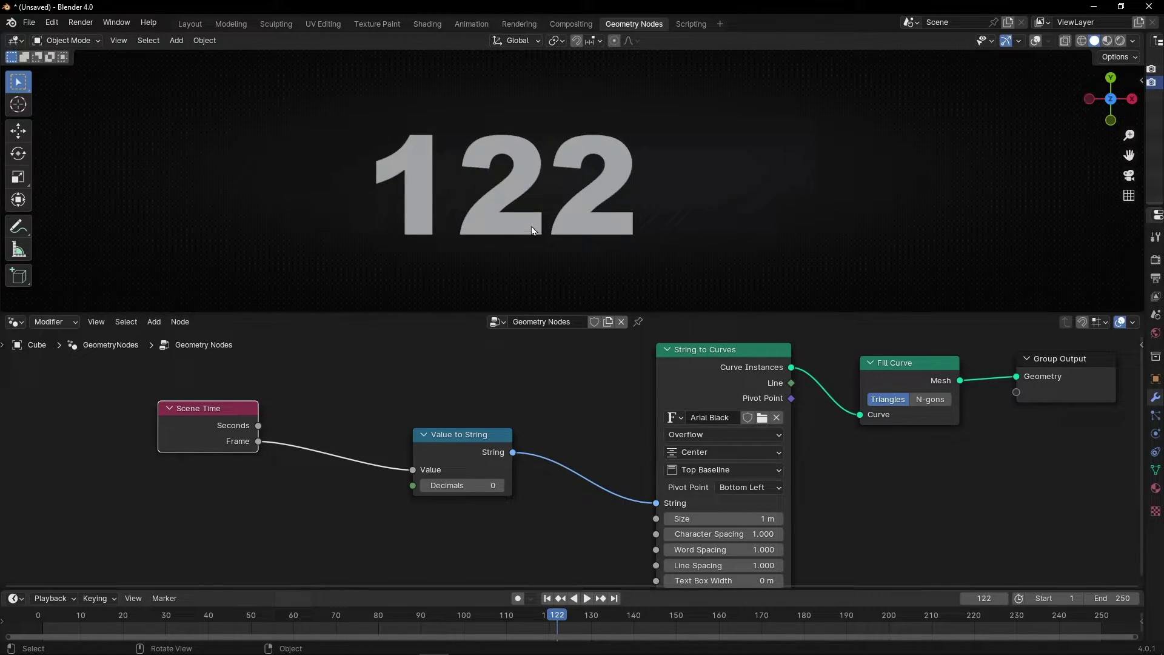
pyautogui.click(547, 598)
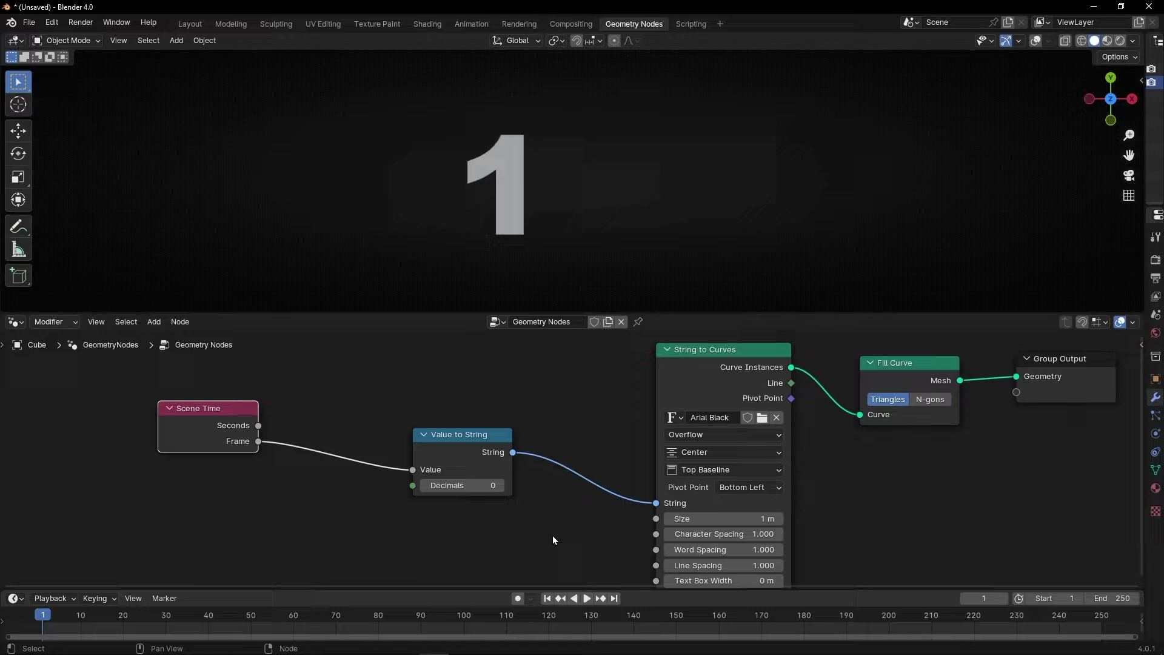
pyautogui.press('space')
pyautogui.press('space')
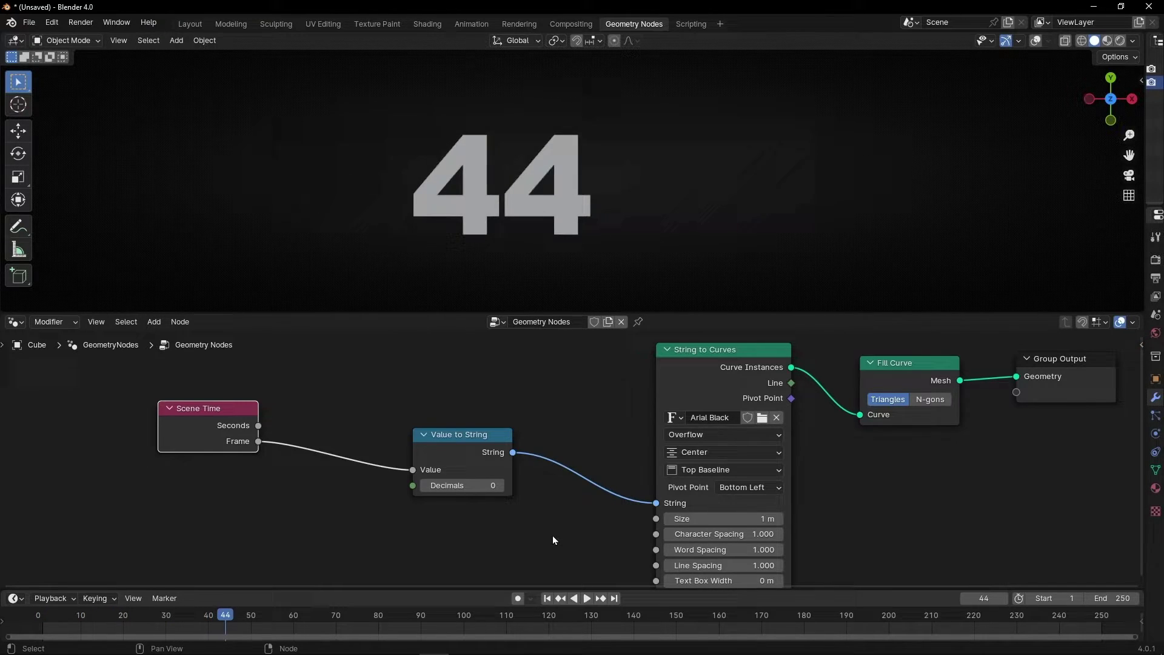
pyautogui.press('space')
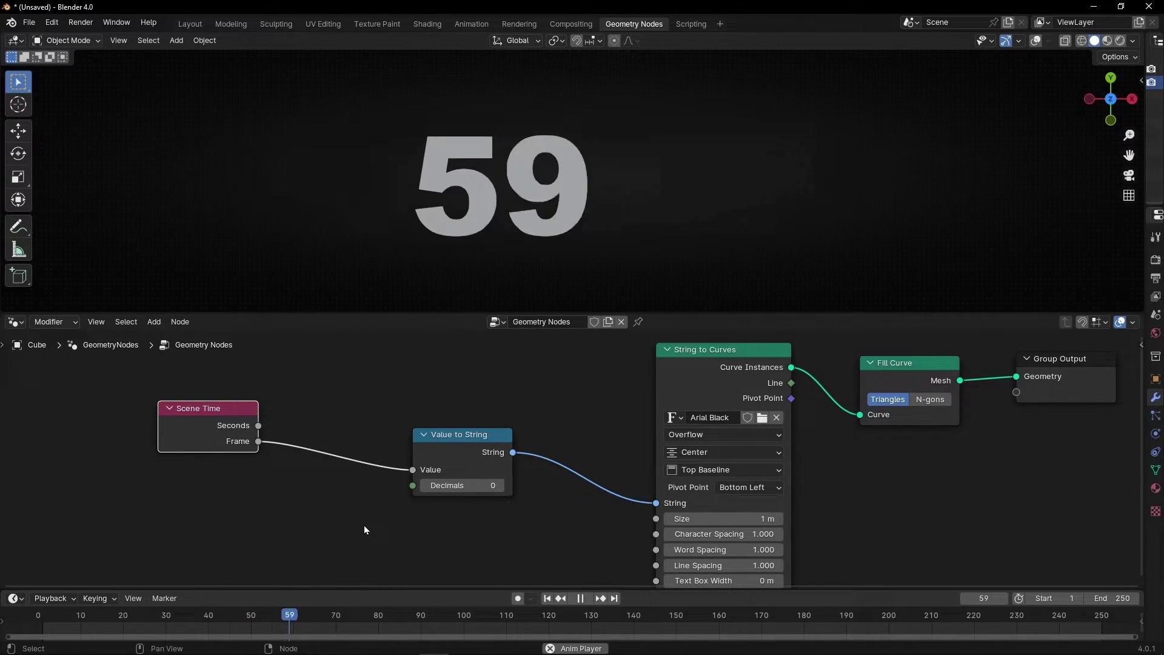
pyautogui.press('space')
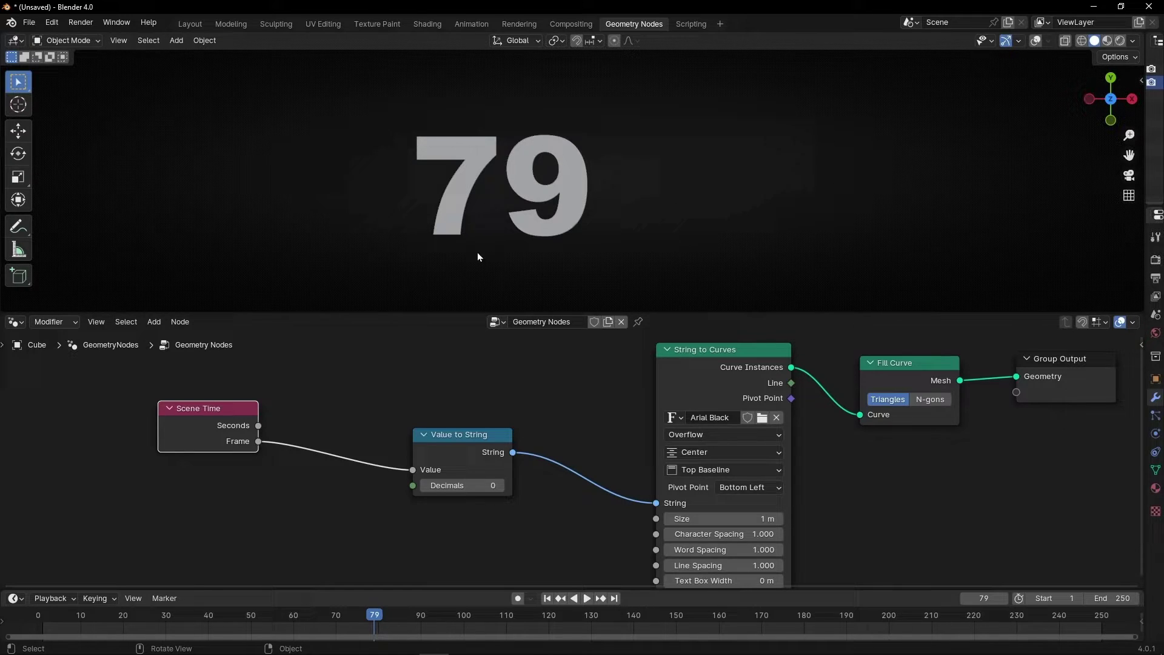
# - Delete Scene Time, duplicate Value to String, set the copy to 50.6 and feed it into String to Curves
pyautogui.press('x')
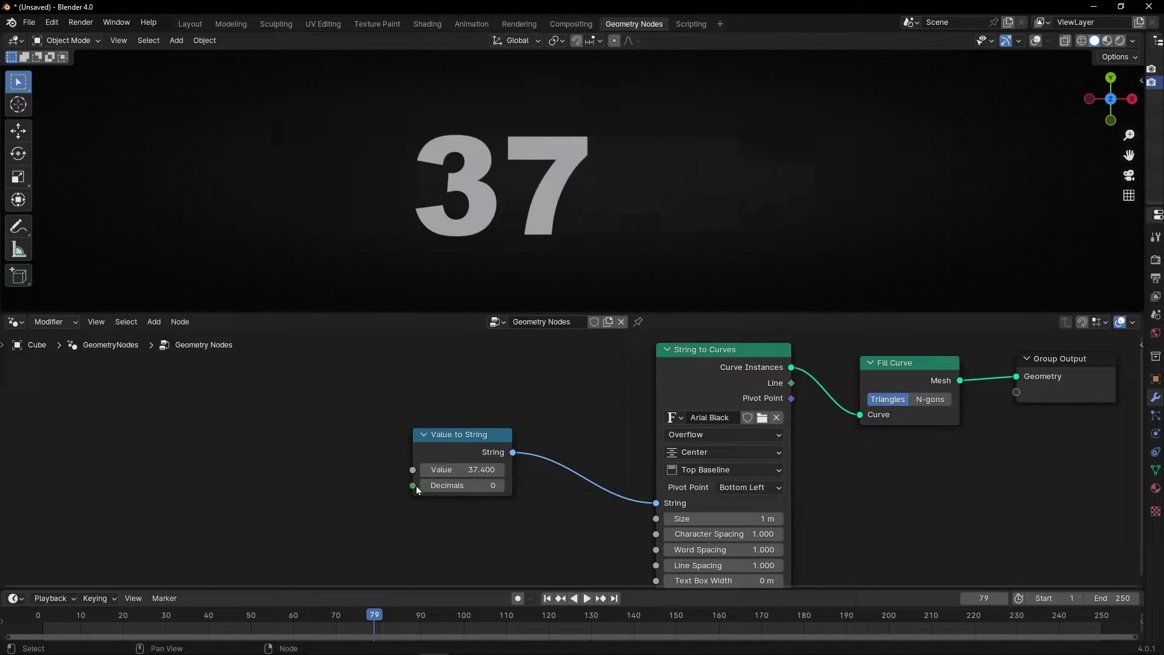
pyautogui.moveTo(446, 449); pyautogui.dragTo(383, 393)
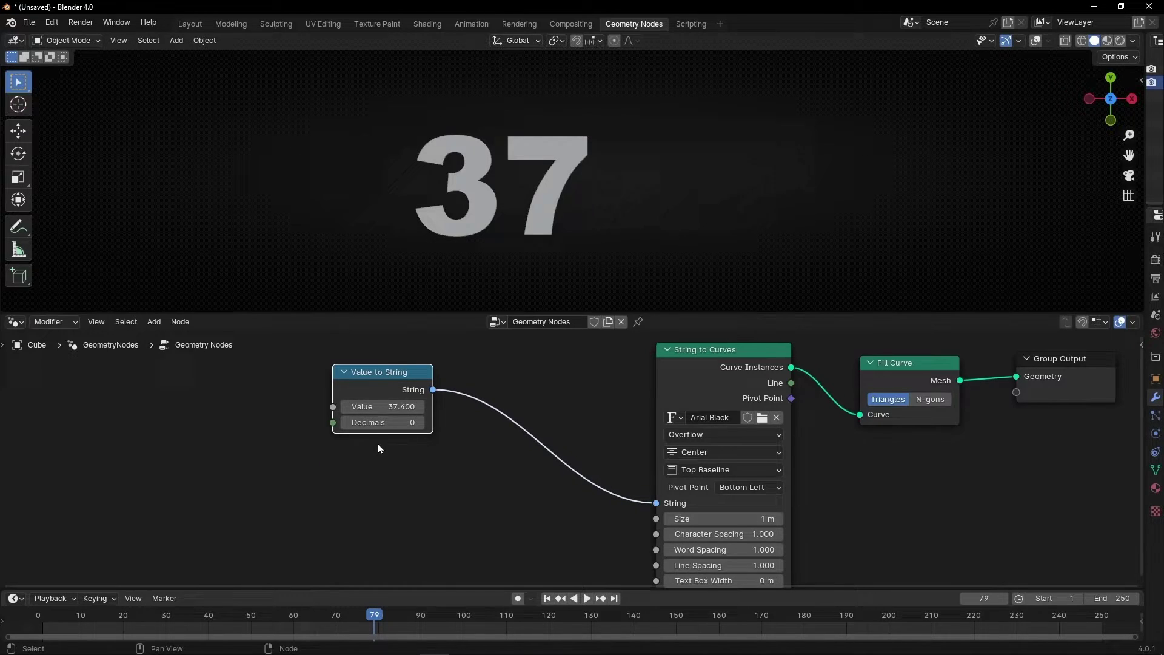
pyautogui.hotkey('shift', 'd')
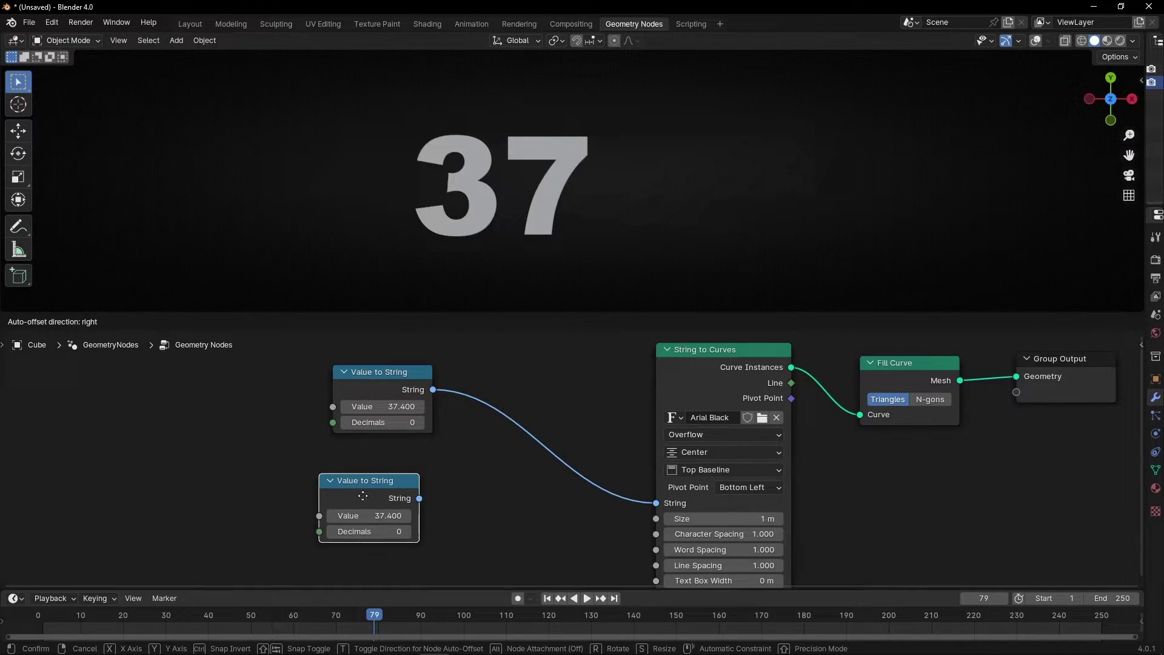
pyautogui.click(364, 502)
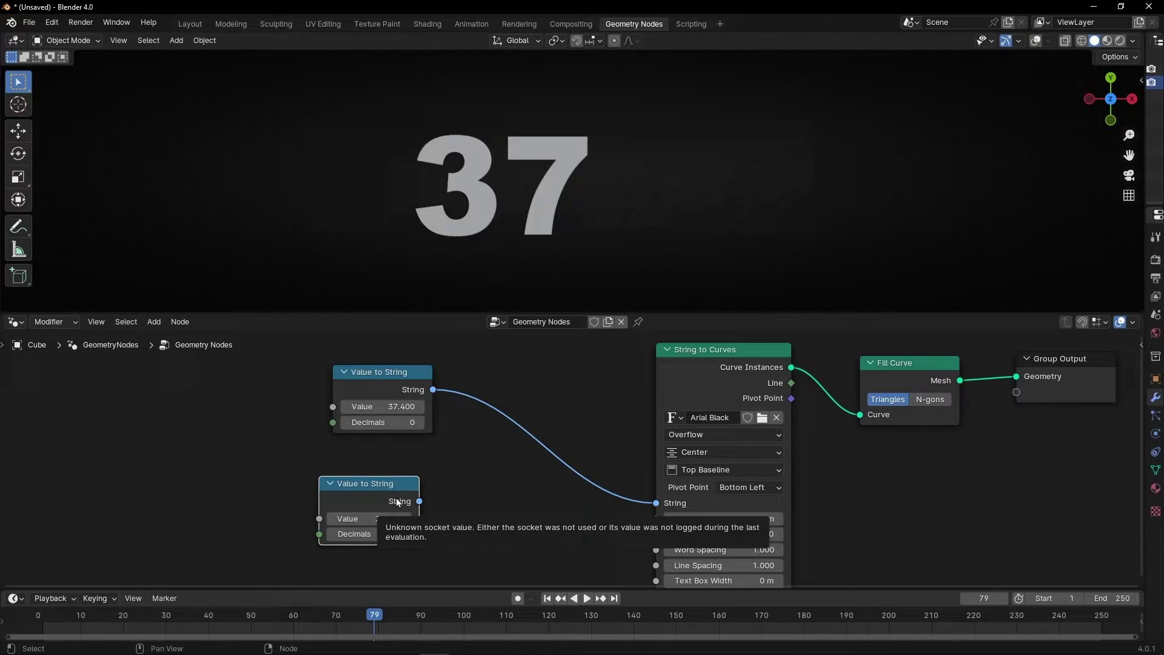
pyautogui.moveTo(373, 518); pyautogui.dragTo(400, 518)
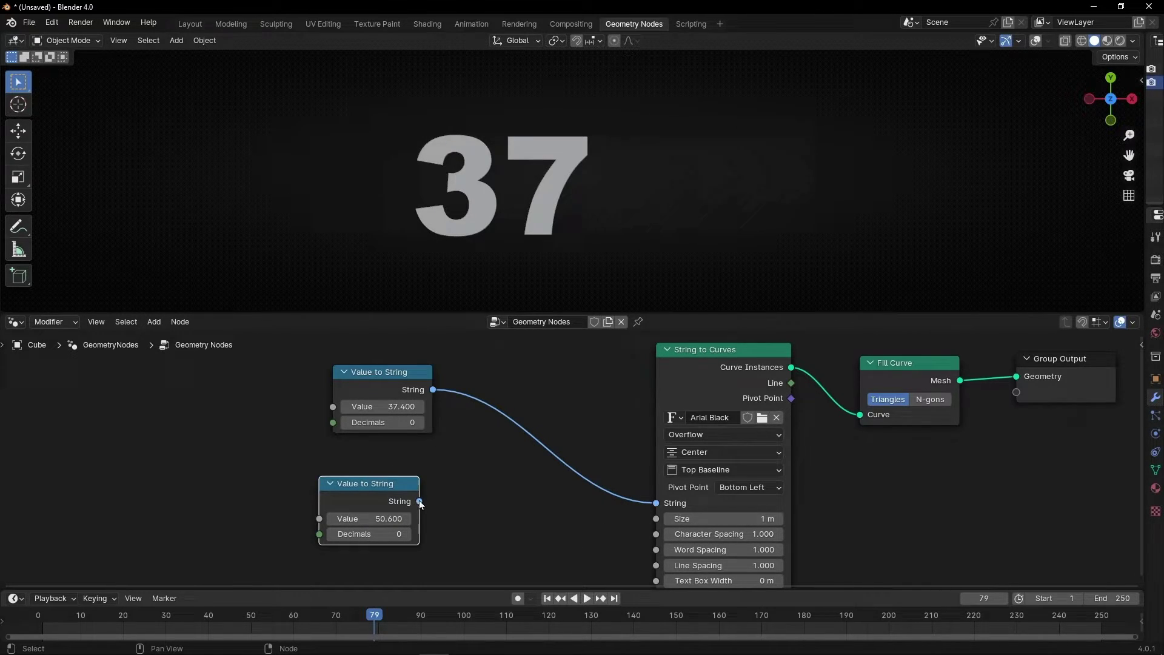
pyautogui.moveTo(420, 501); pyautogui.dragTo(656, 502)
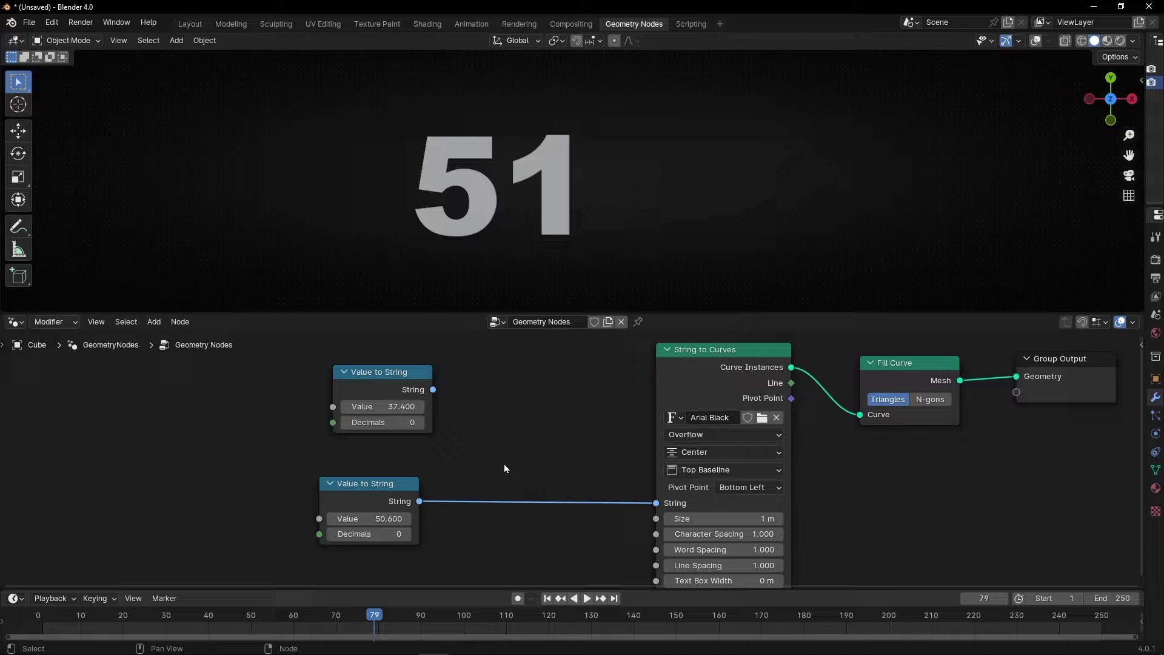
# - Add a Join Strings node taking both Value to String outputs and feeding String to Curves
pyautogui.hotkey('shift', 'a')
pyautogui.write('join')
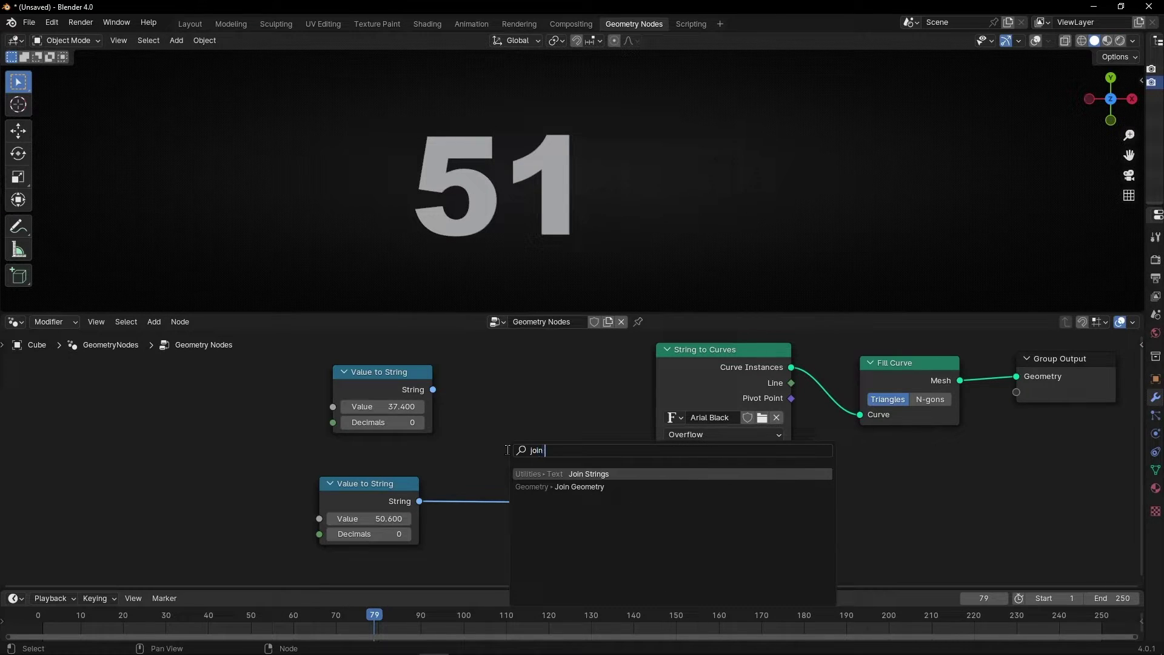
pyautogui.press('Return')
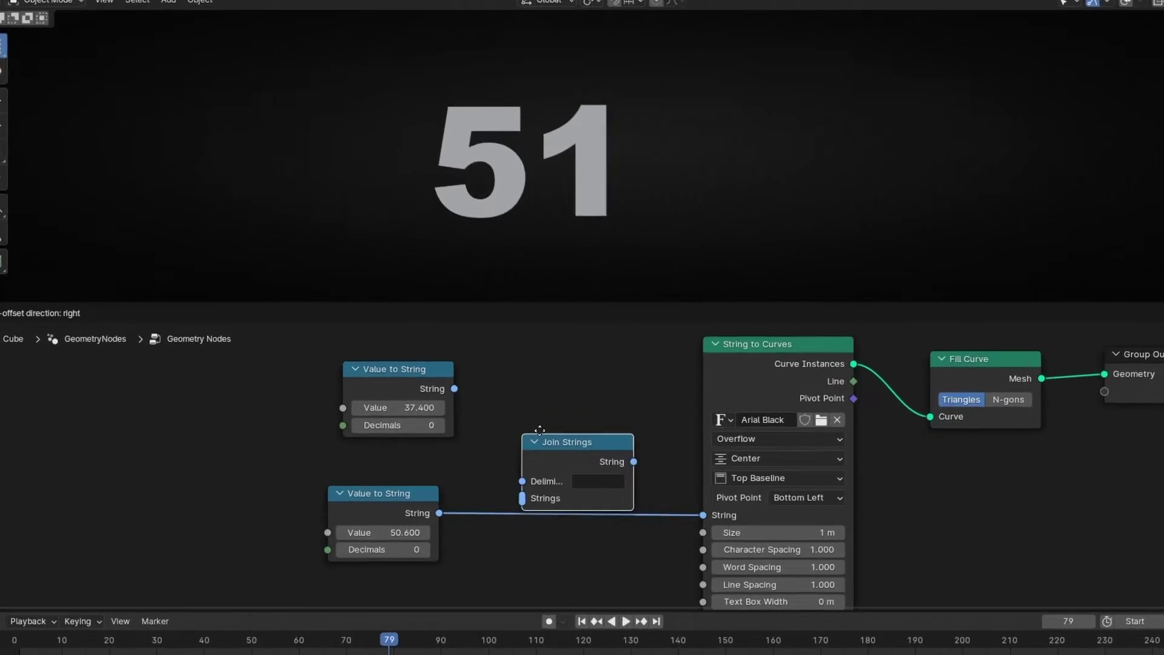
pyautogui.click(523, 416)
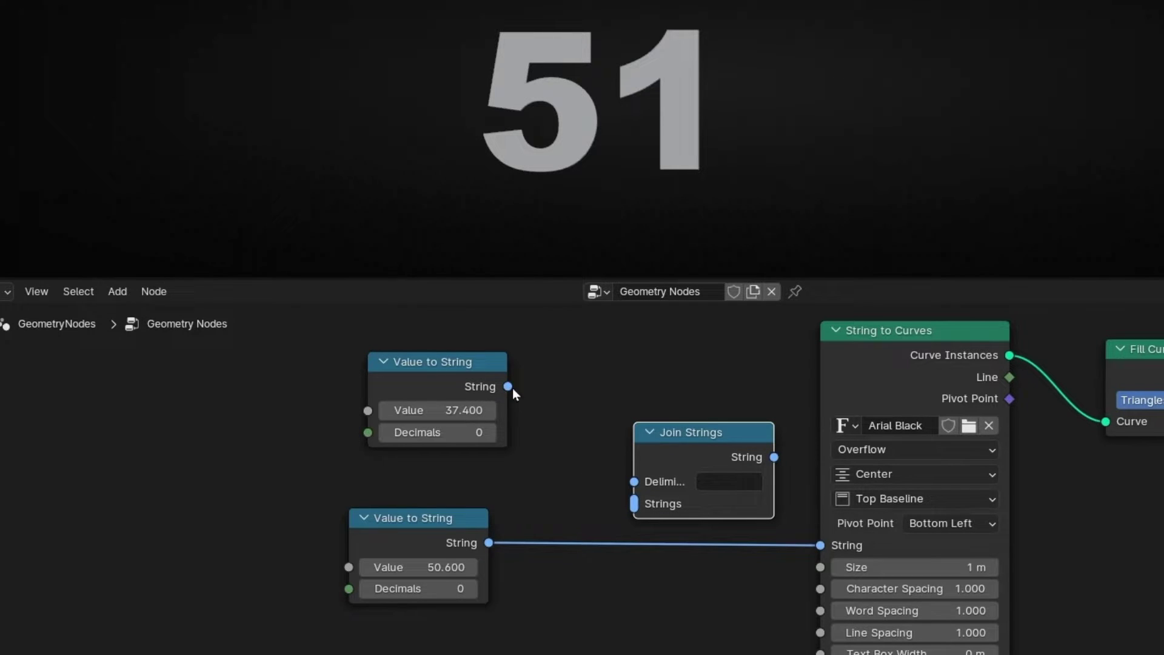
pyautogui.moveTo(508, 387); pyautogui.dragTo(628, 504)
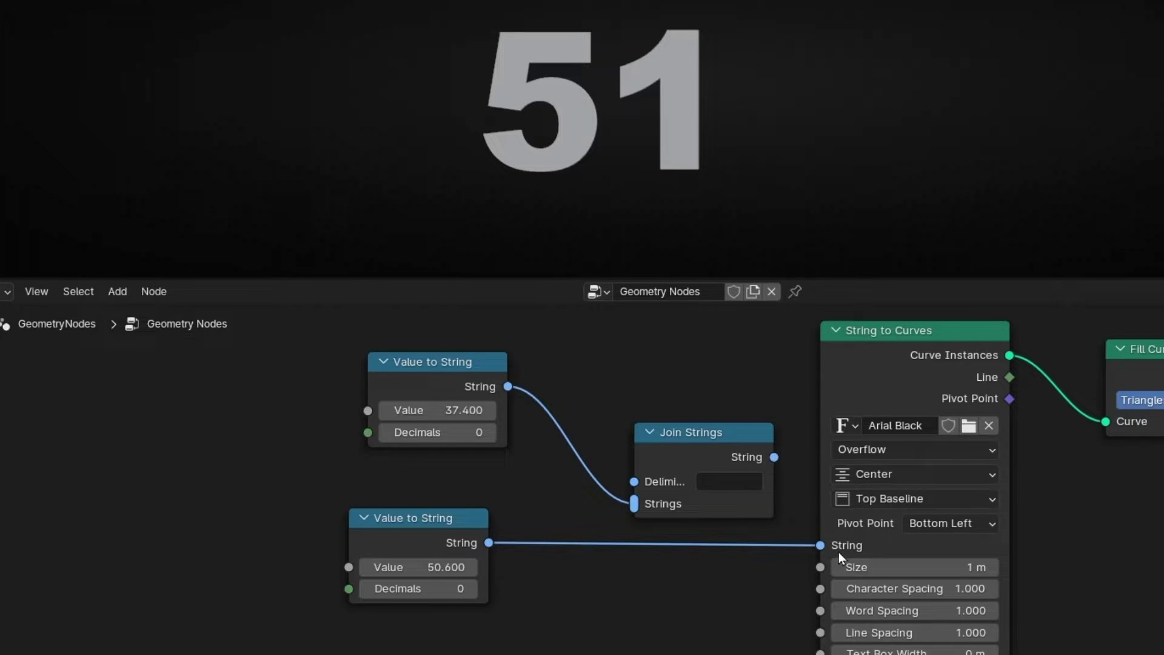
pyautogui.moveTo(824, 544); pyautogui.dragTo(640, 519)
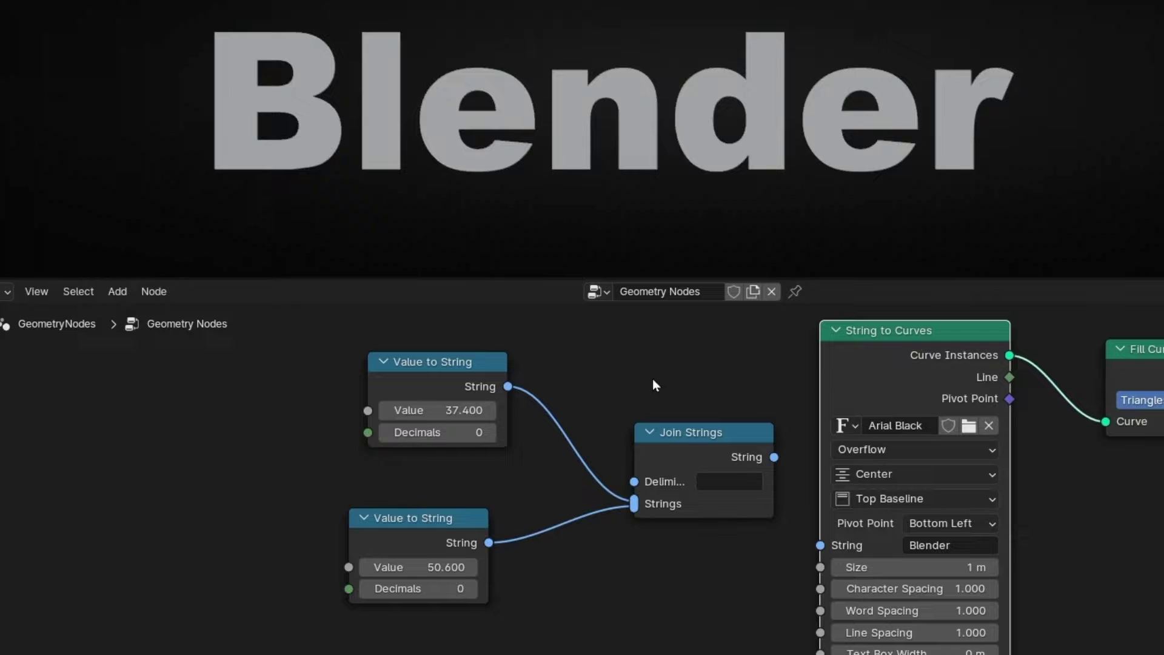
pyautogui.moveTo(769, 456); pyautogui.dragTo(820, 545)
# - Set the two Value fields to 1 and 2 so the text reads 12
pyautogui.click(449, 410)
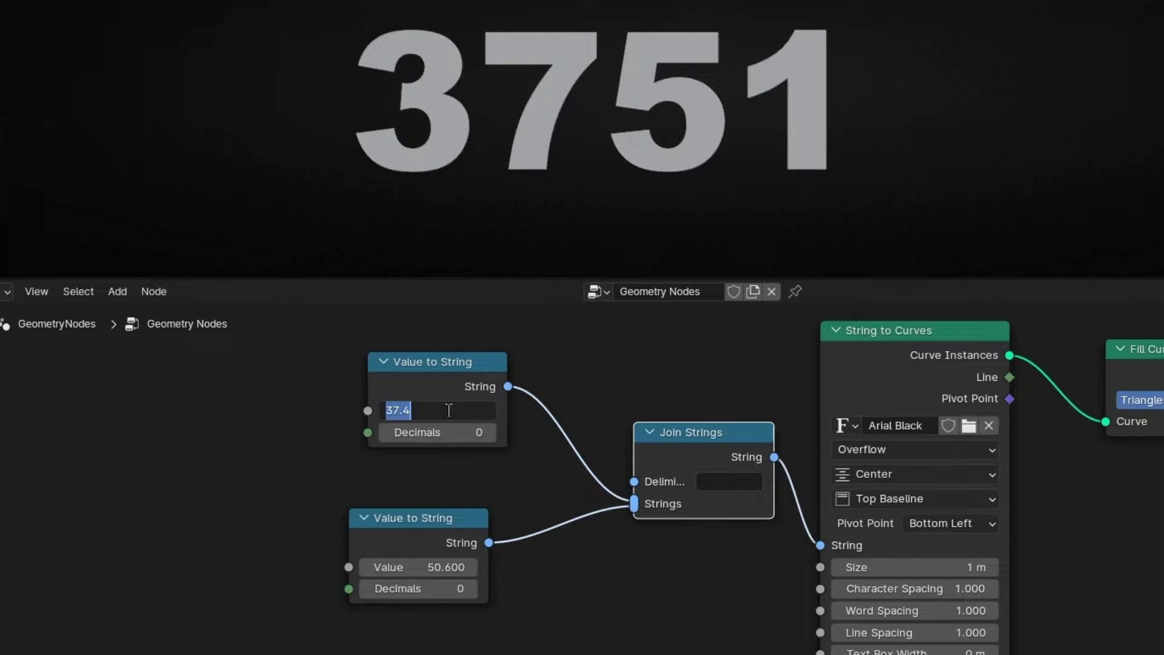
pyautogui.write('1')
pyautogui.press('Return')
pyautogui.click(437, 568)
pyautogui.write('2')
pyautogui.press('Return')
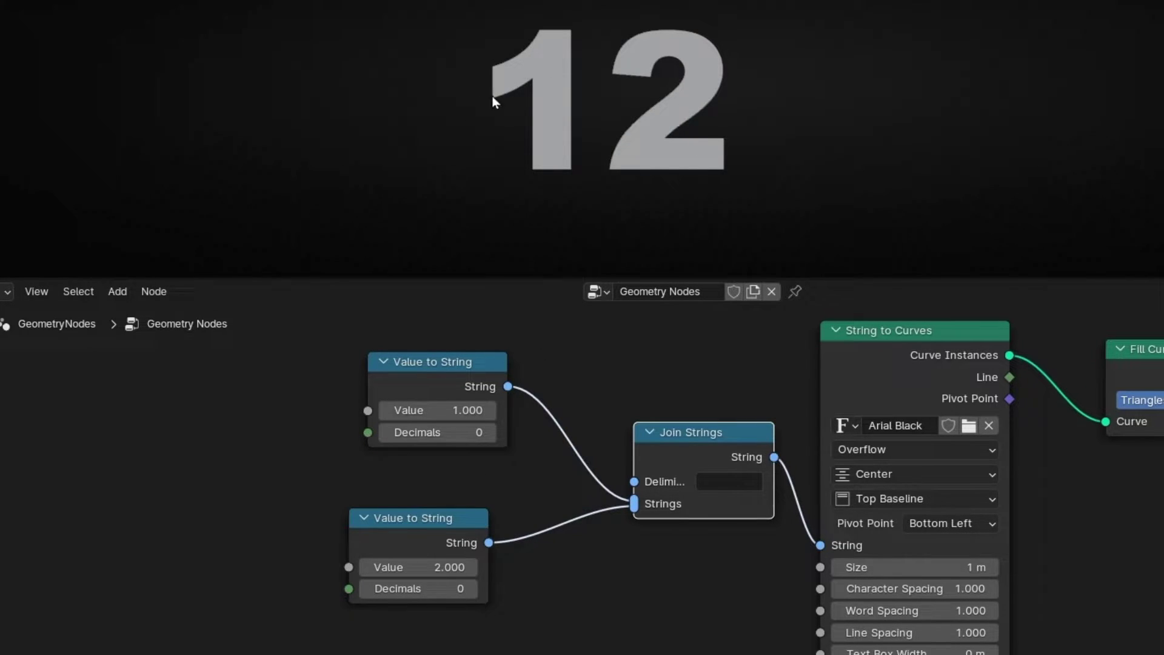
pyautogui.scroll(5, 679, 476)
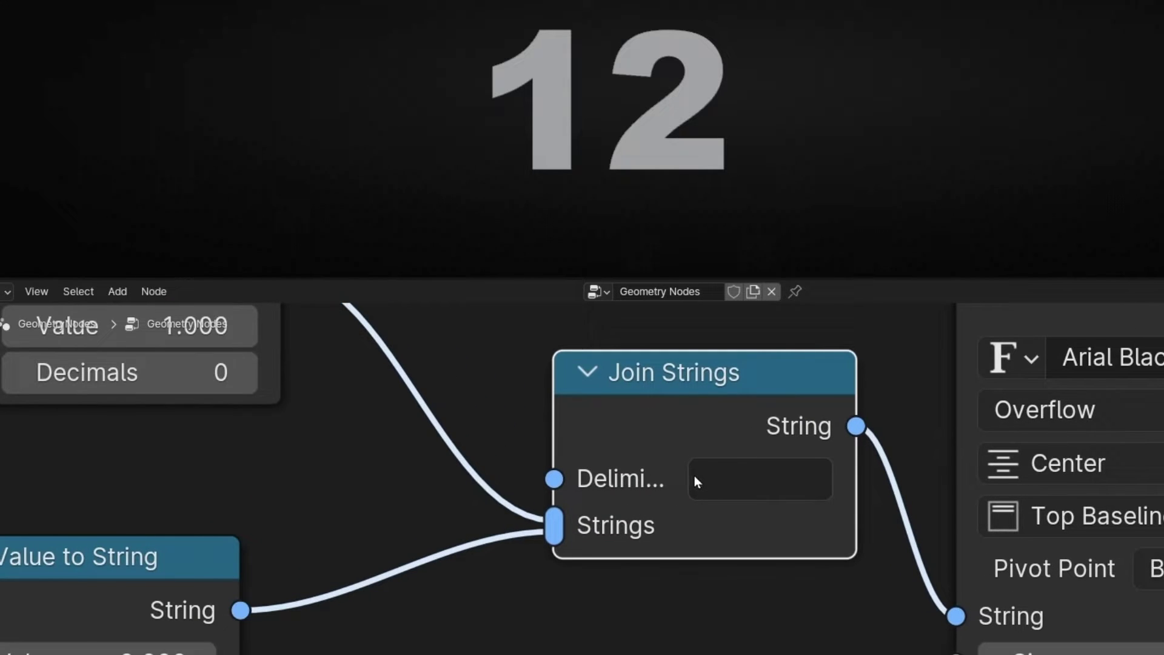
# - Set the Join Strings delimiter to x and reconnect the Strings links in 1-then-2 order
pyautogui.click(730, 481)
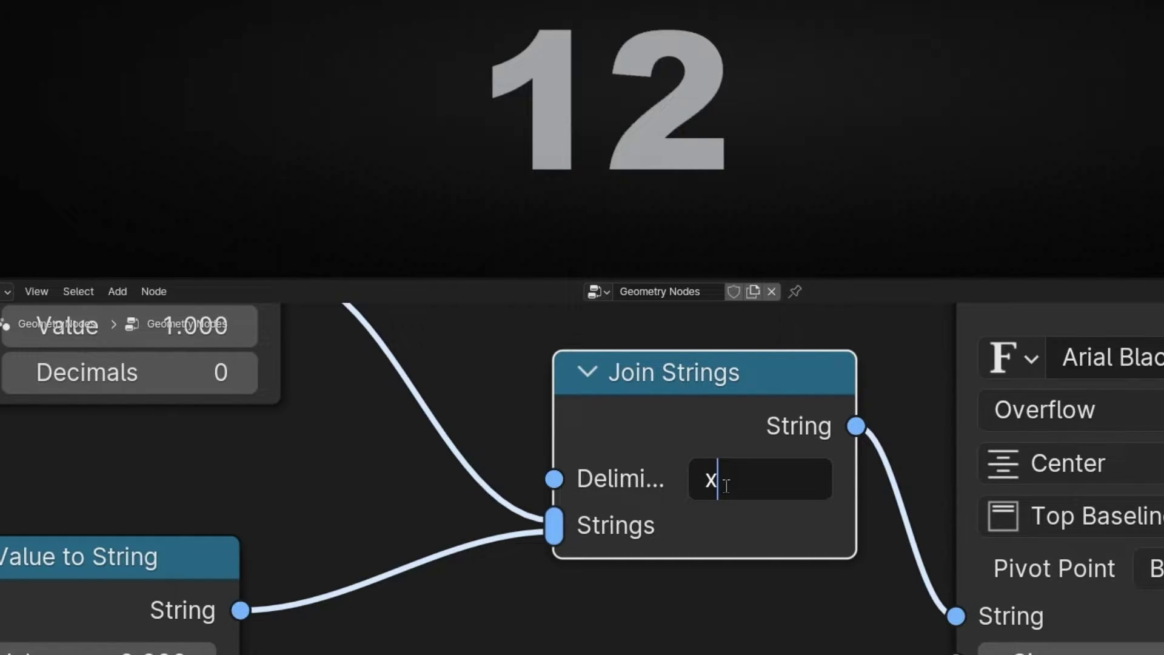
pyautogui.press('Return')
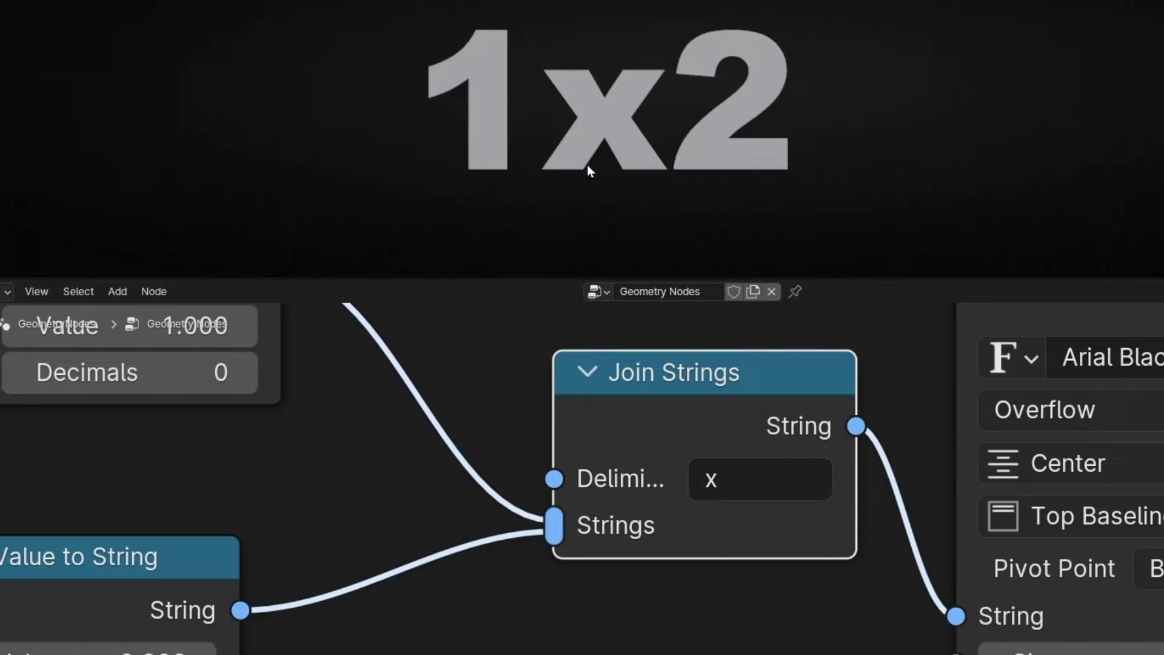
pyautogui.scroll(-2, 358, 475)
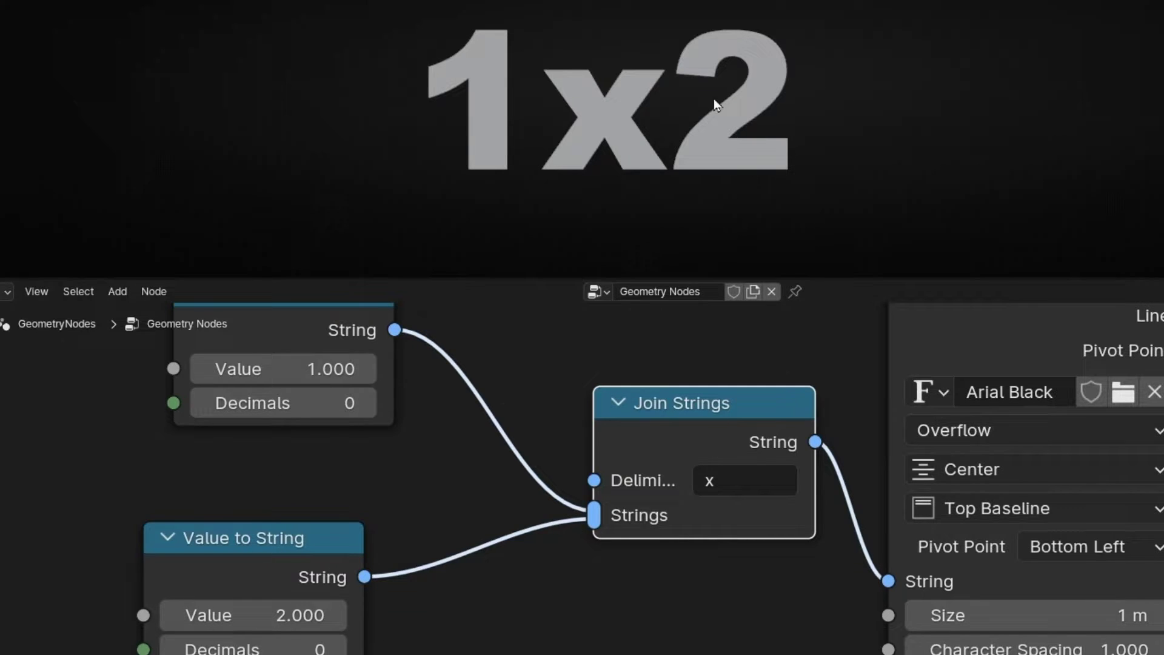
pyautogui.moveTo(591, 523)
pyautogui.mouseDown()
pyautogui.moveTo(565, 530)
pyautogui.moveTo(544, 518)
pyautogui.moveTo(598, 502)
pyautogui.mouseUp()
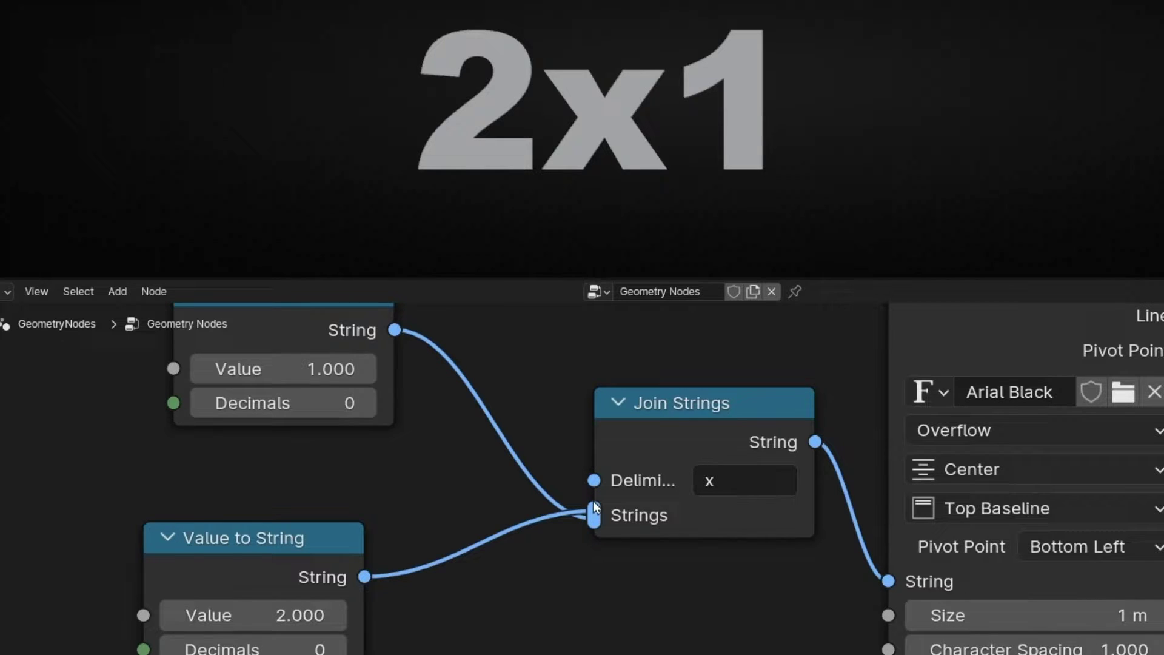
pyautogui.moveTo(587, 513); pyautogui.dragTo(593, 517)
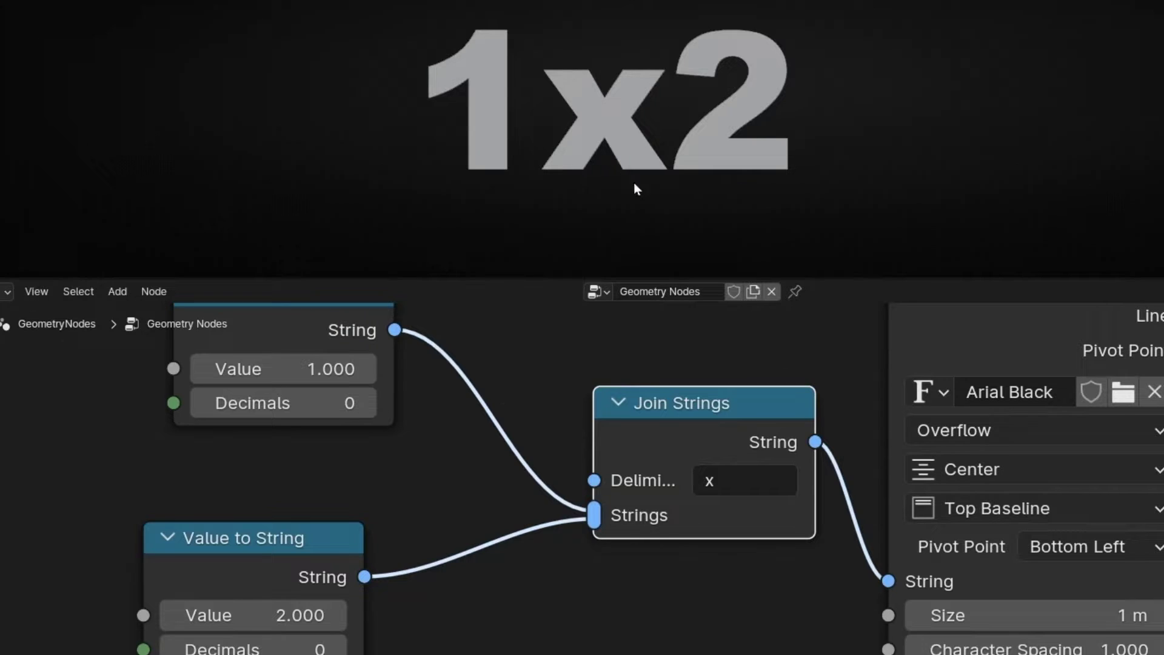
# - Pad the Join Strings delimiter with spaces so it becomes ' x '
pyautogui.click(734, 485)
pyautogui.click(731, 481)
pyautogui.press('Home')
pyautogui.press('Return')
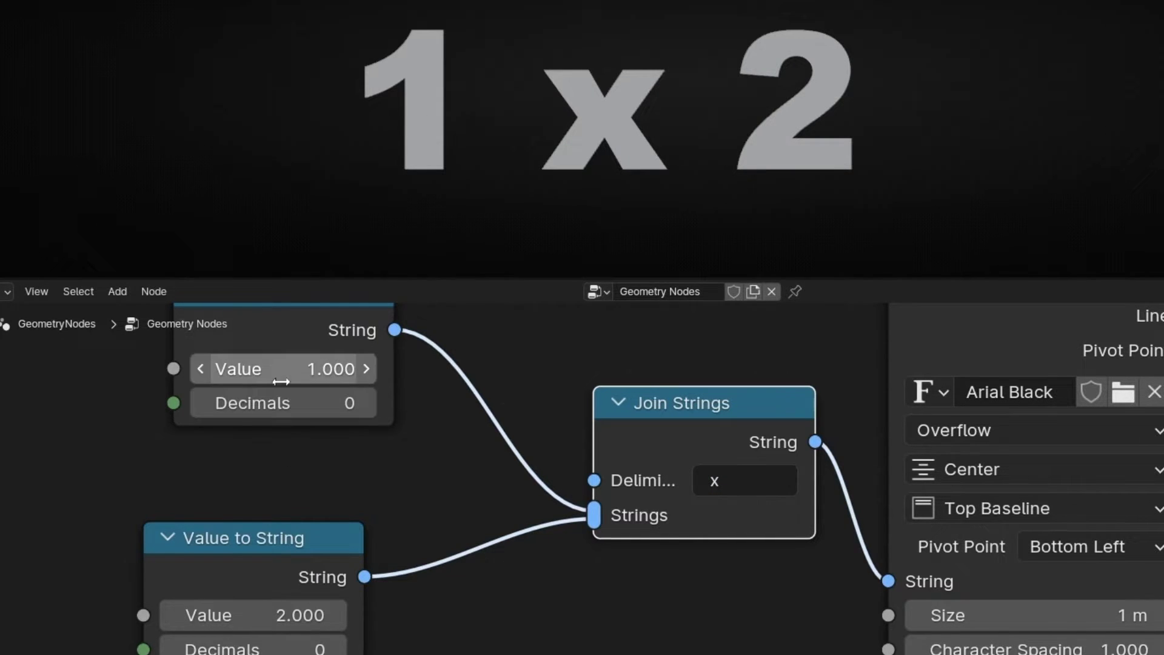
# - Raise the first Value to String value to 5.2 and move that node left
pyautogui.moveTo(282, 368)
pyautogui.mouseDown()
pyautogui.moveTo(340, 369)
pyautogui.moveTo(299, 373)
pyautogui.mouseUp()
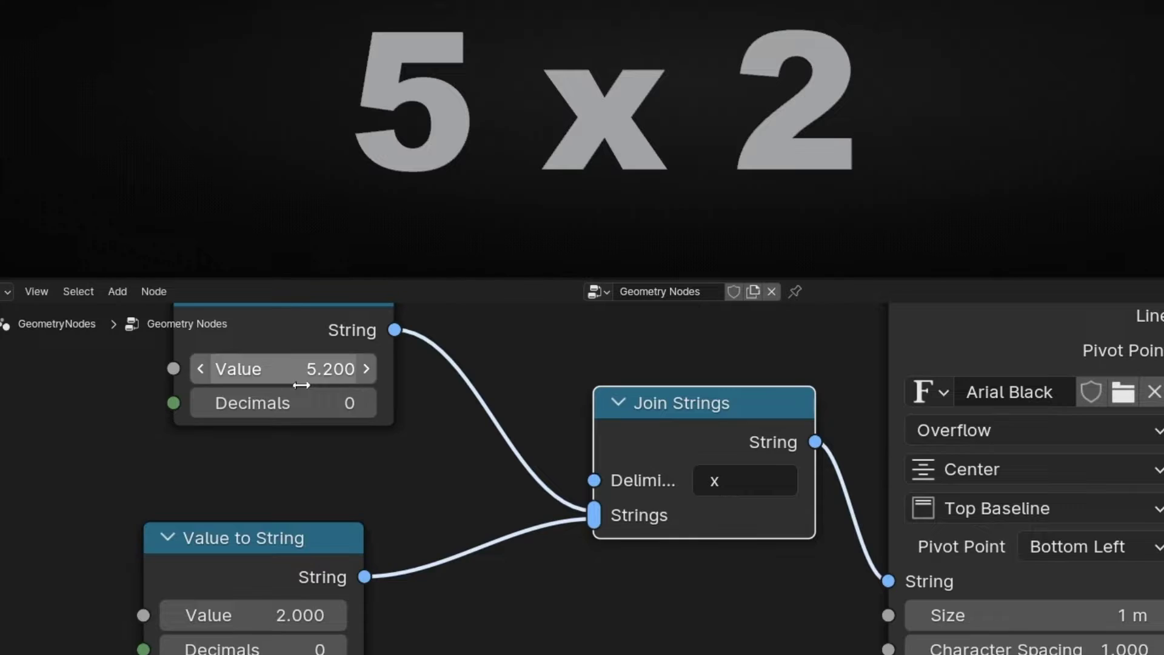
pyautogui.scroll(-2, 398, 439)
pyautogui.moveTo(439, 365); pyautogui.dragTo(418, 379)
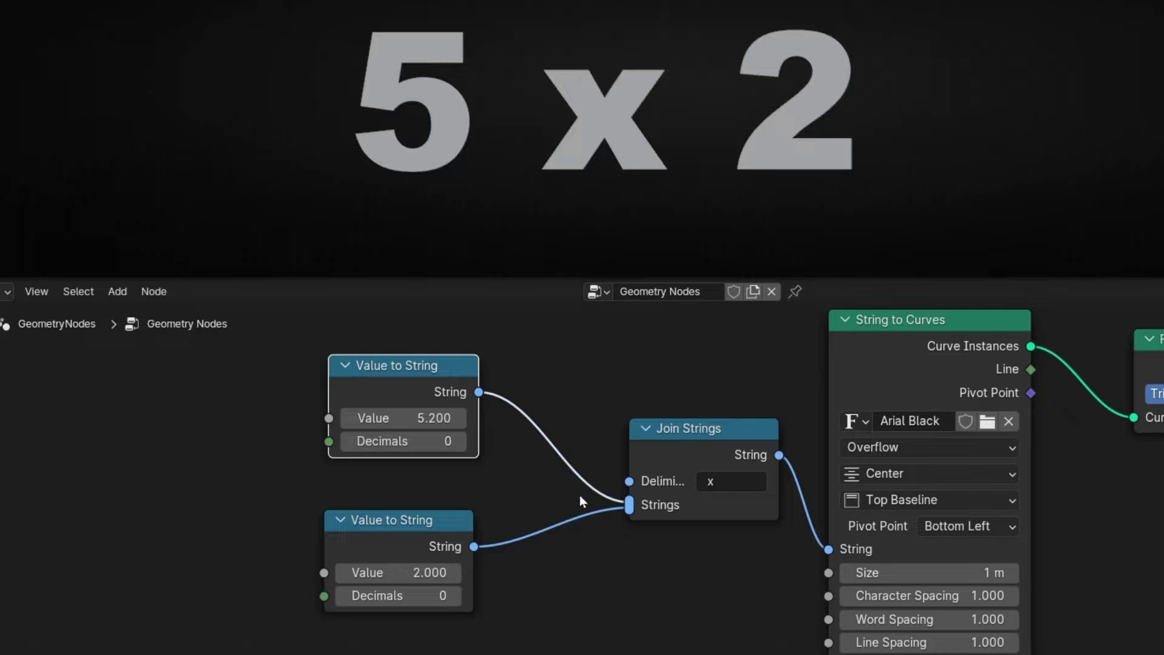
pyautogui.hscroll(-10, 286, 496)
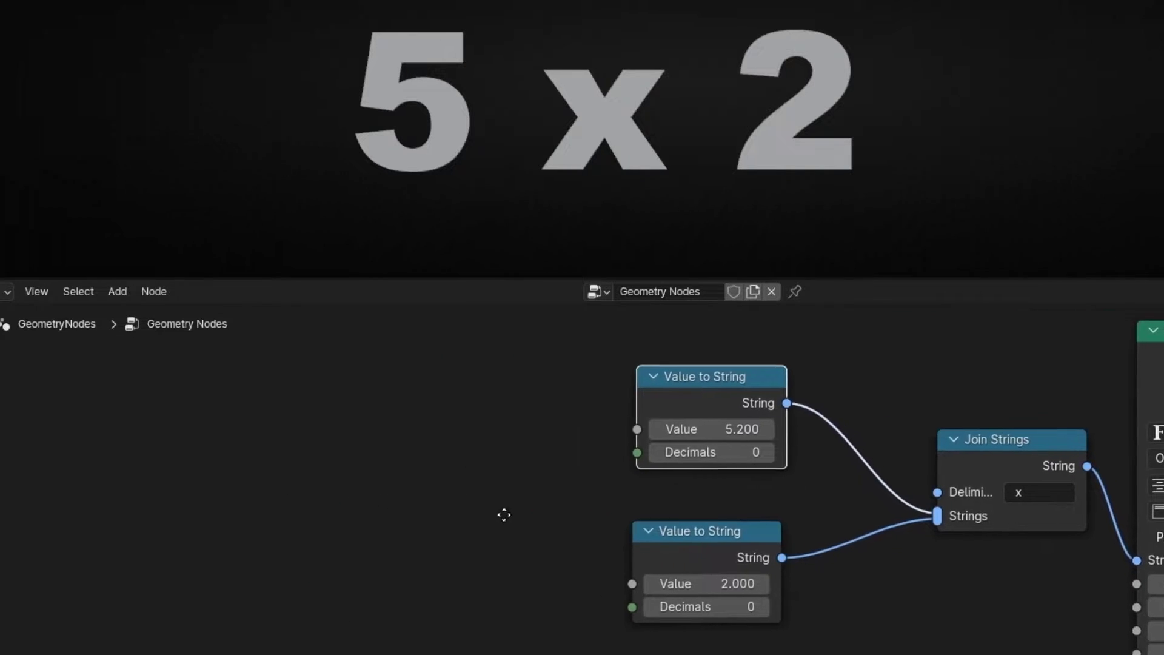
# - Add an Integer node set to 8 feeding the first number's Value
pyautogui.moveTo(674, 438); pyautogui.dragTo(355, 405)
pyautogui.write('inte')
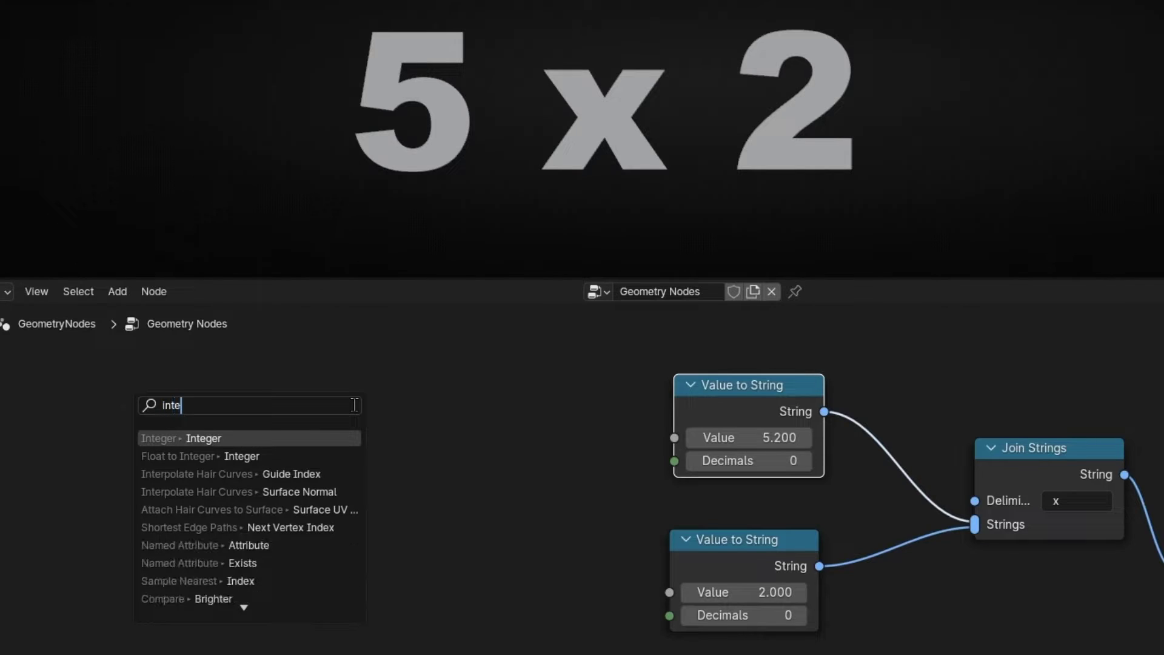
pyautogui.press('Return')
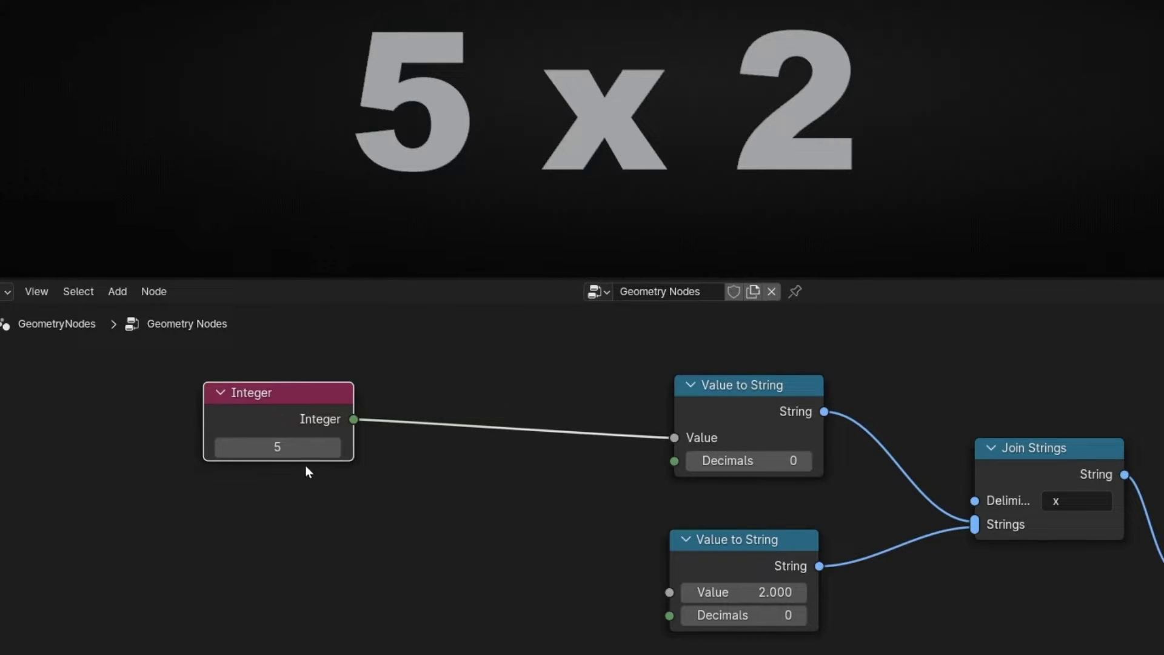
pyautogui.click(332, 448)
pyautogui.click(332, 449)
pyautogui.click(332, 449)
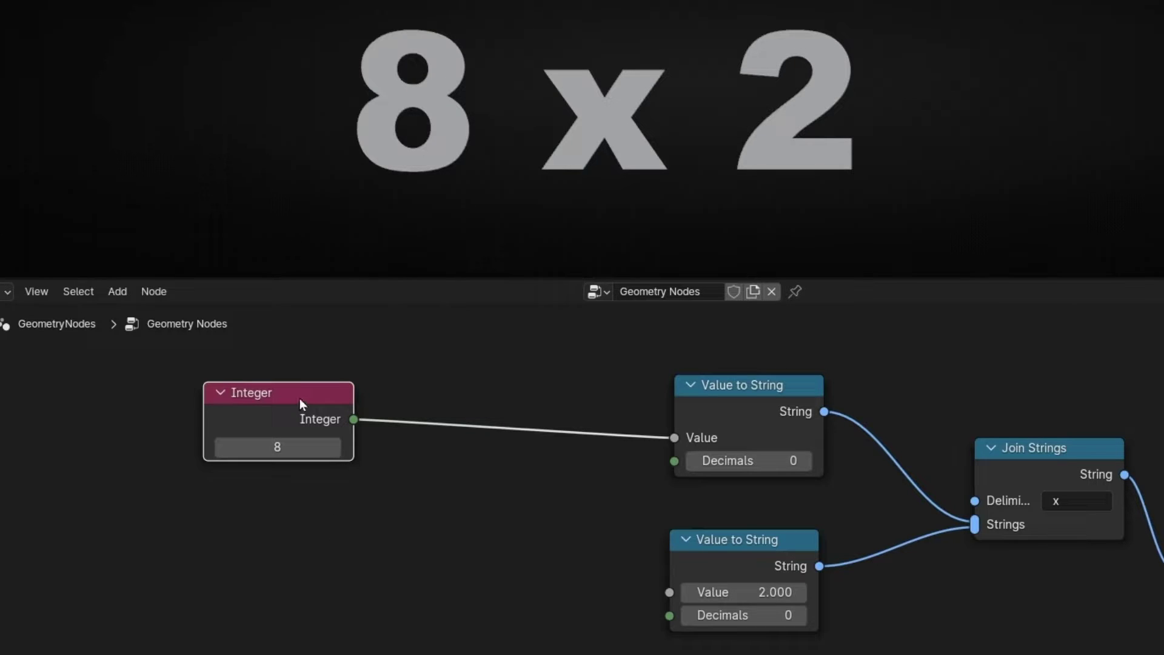
# - Duplicate the Integer node and link the copy to the second number's Value
pyautogui.hotkey('shift', 'd')
pyautogui.click(276, 578)
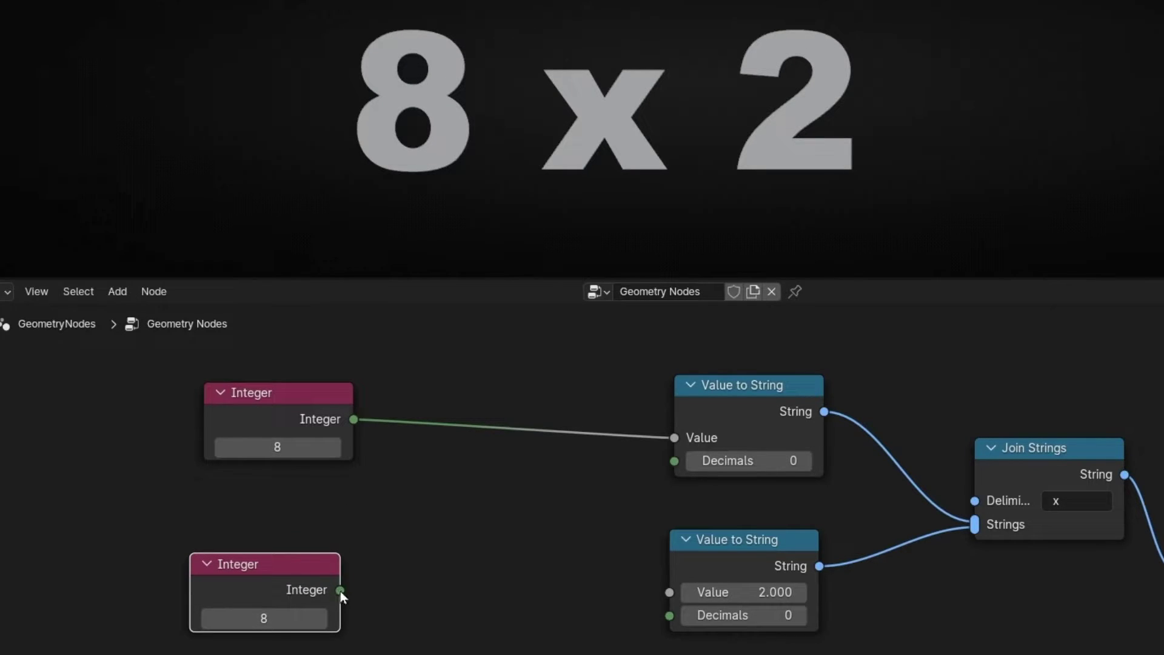
pyautogui.moveTo(340, 590); pyautogui.dragTo(669, 592)
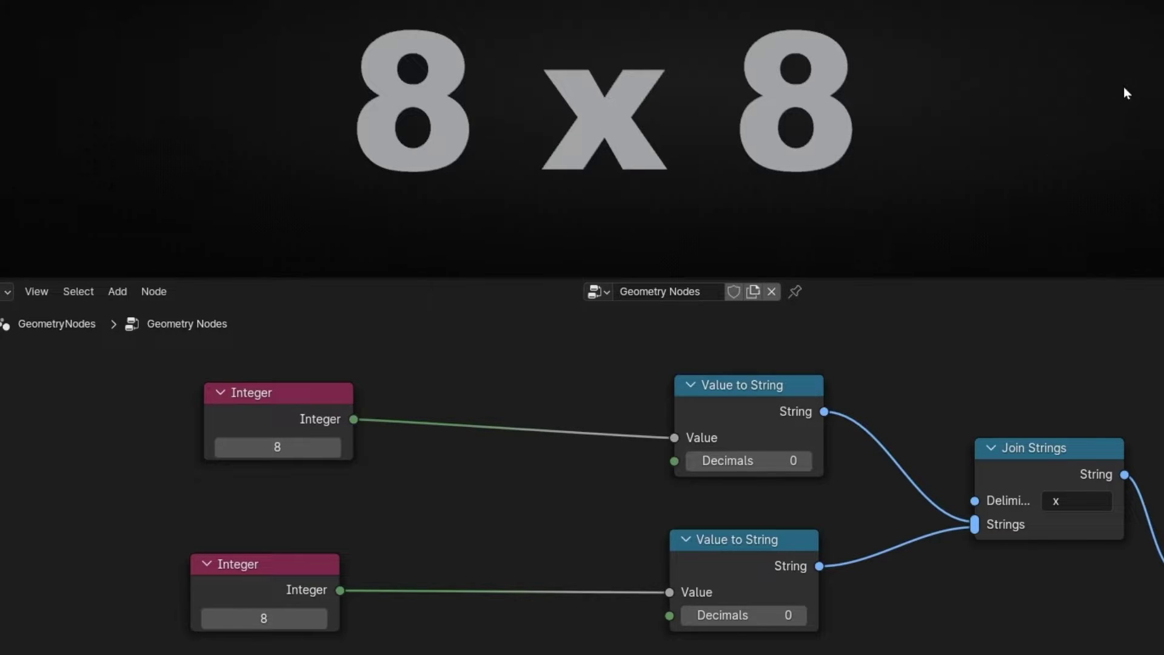
# - Add a Math node set to Multiply and place it under the number nodes
pyautogui.scroll(-3, 940, 564)
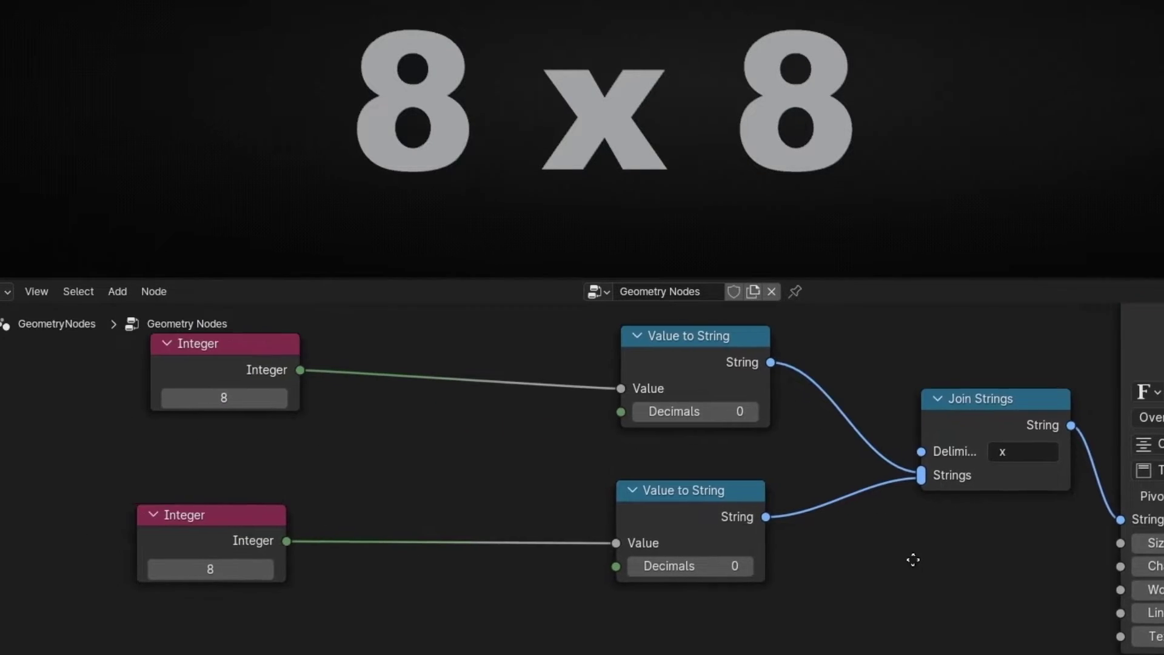
pyautogui.moveTo(941, 567); pyautogui.dragTo(694, 541, button='middle')
pyautogui.hotkey('shift', 'a')
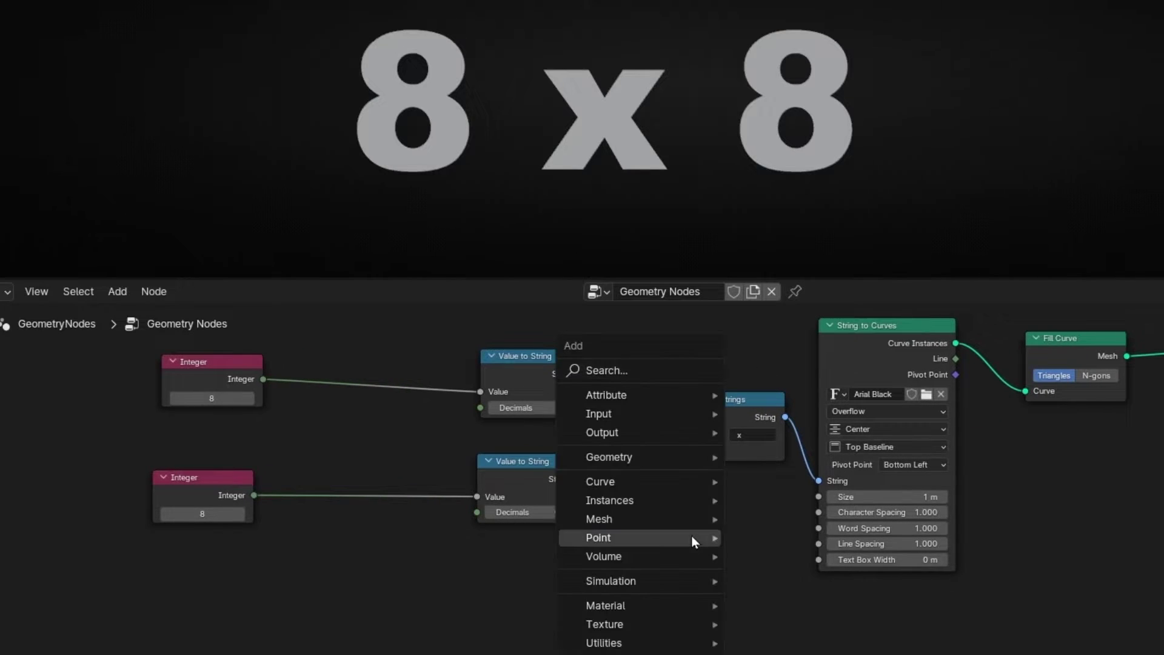
pyautogui.write('math')
pyautogui.press('Return')
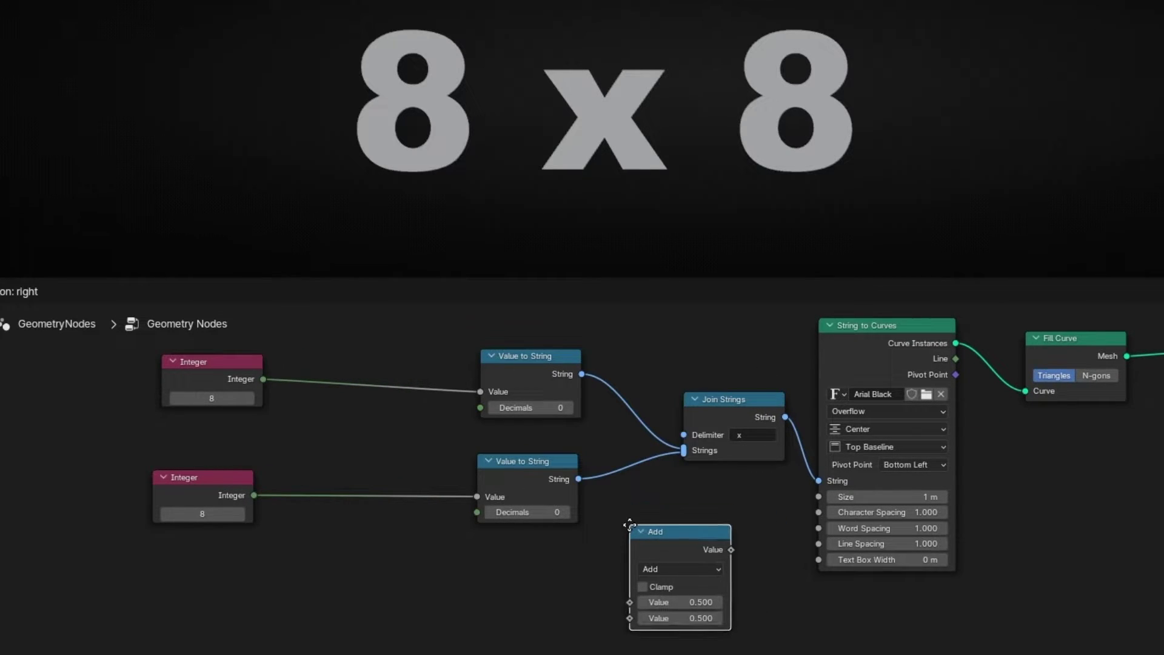
pyautogui.click(685, 570)
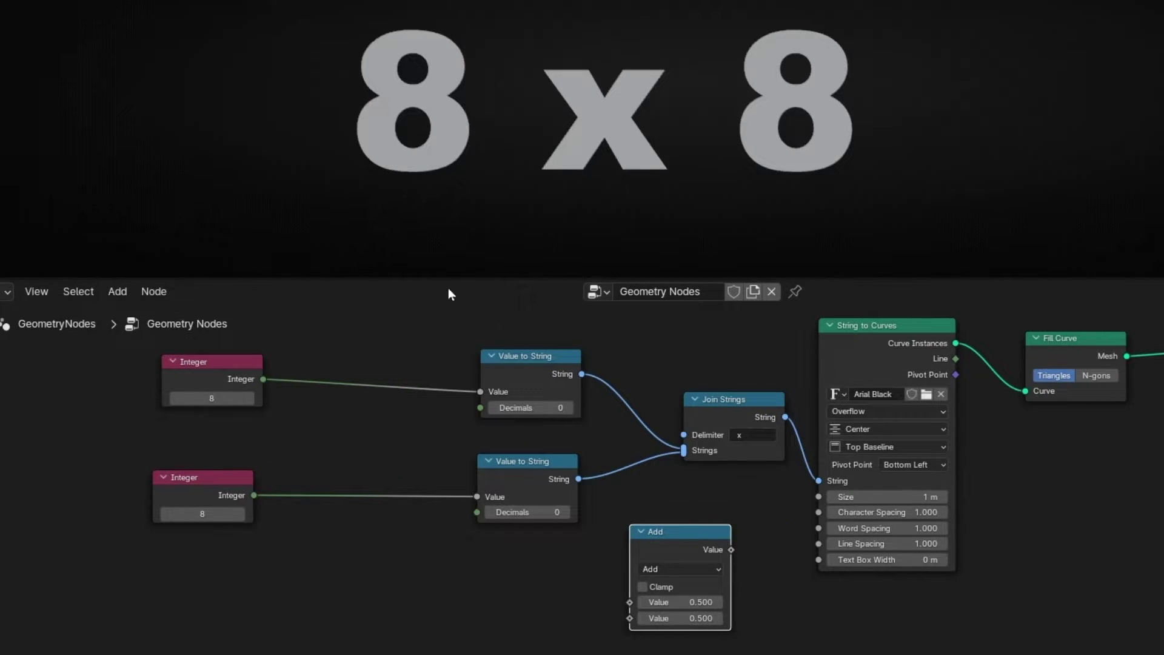
pyautogui.scroll(2, 719, 581)
pyautogui.moveTo(719, 581); pyautogui.dragTo(723, 447, button='middle')
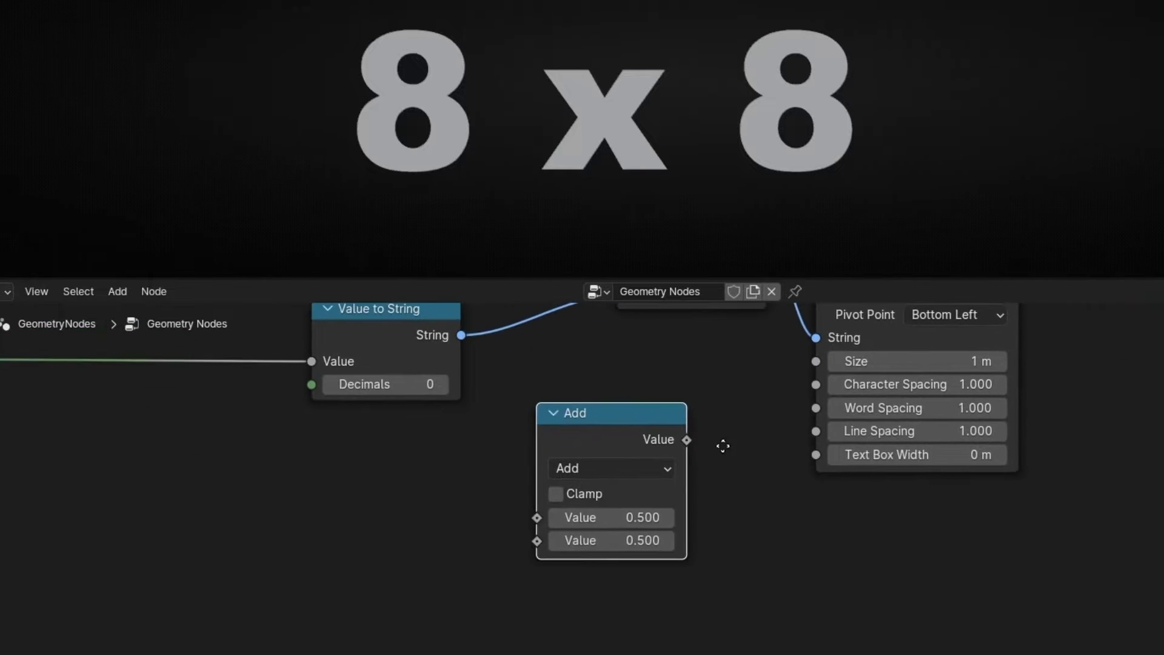
pyautogui.click(640, 467)
pyautogui.click(631, 248)
pyautogui.scroll(-5, 483, 513)
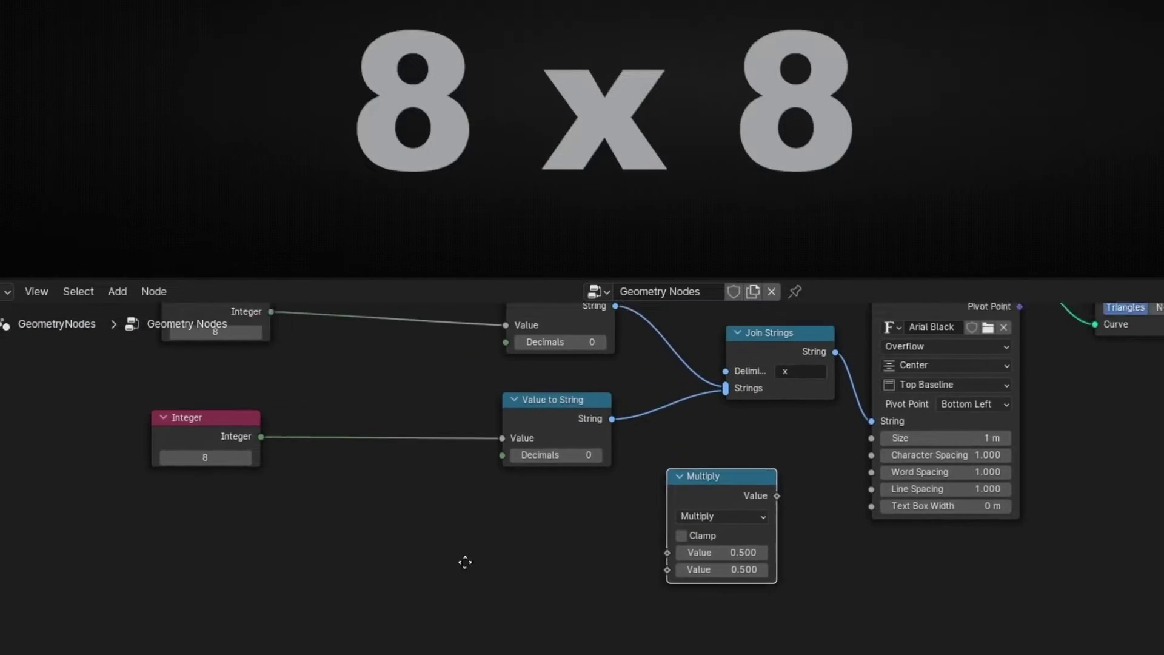
pyautogui.press('g')
pyautogui.click(776, 539)
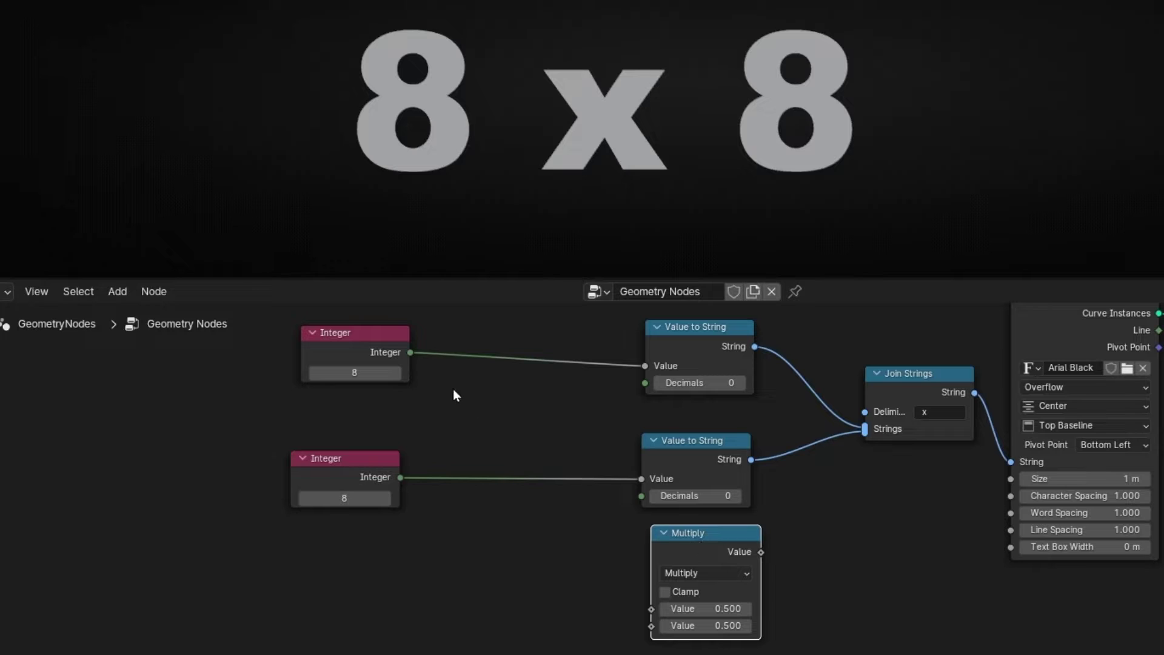
# - Link both Integers into Multiply and set them to 2 and 4
pyautogui.moveTo(410, 354); pyautogui.dragTo(651, 609)
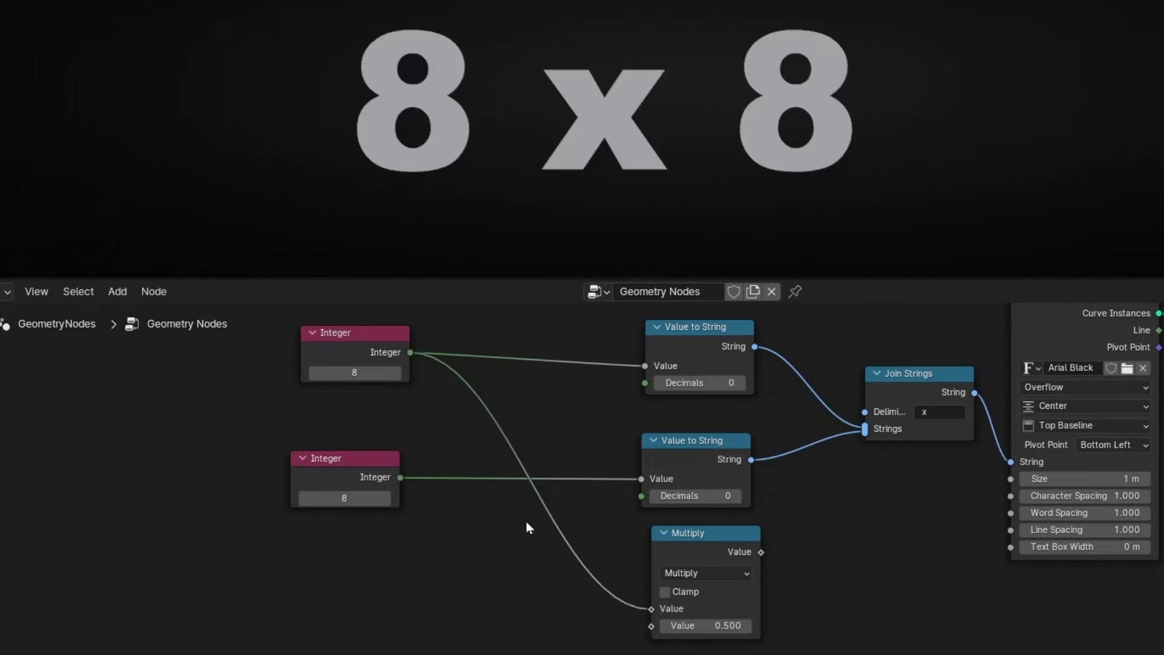
pyautogui.moveTo(402, 478); pyautogui.dragTo(651, 608)
pyautogui.click(367, 350)
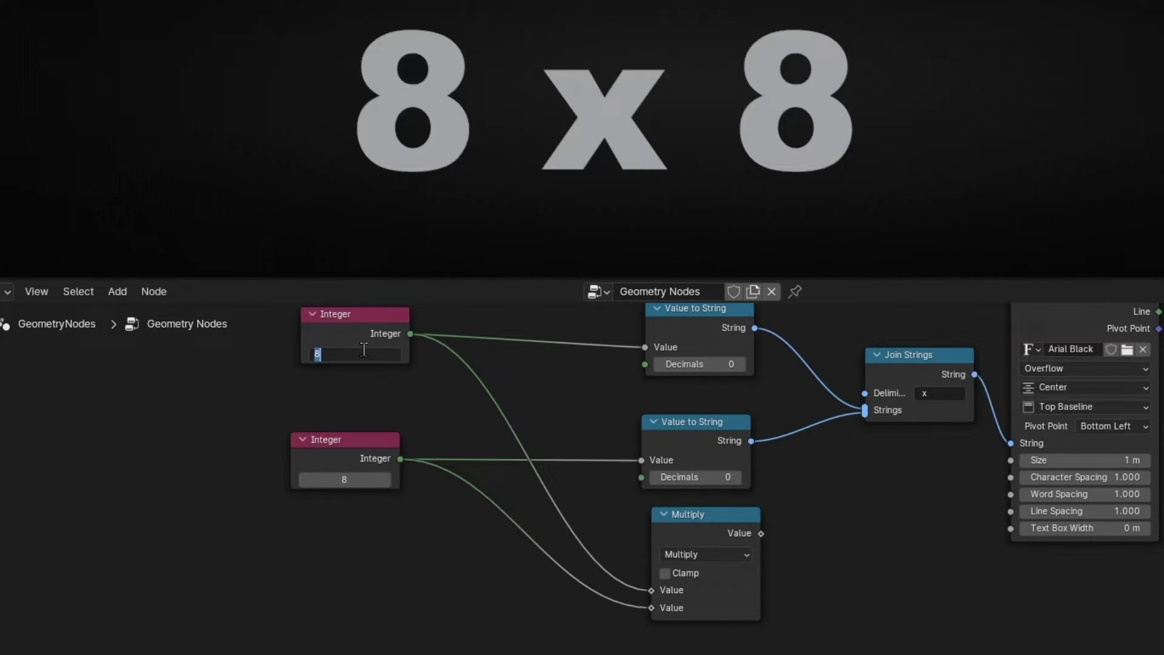
pyautogui.write('2')
pyautogui.click(354, 477)
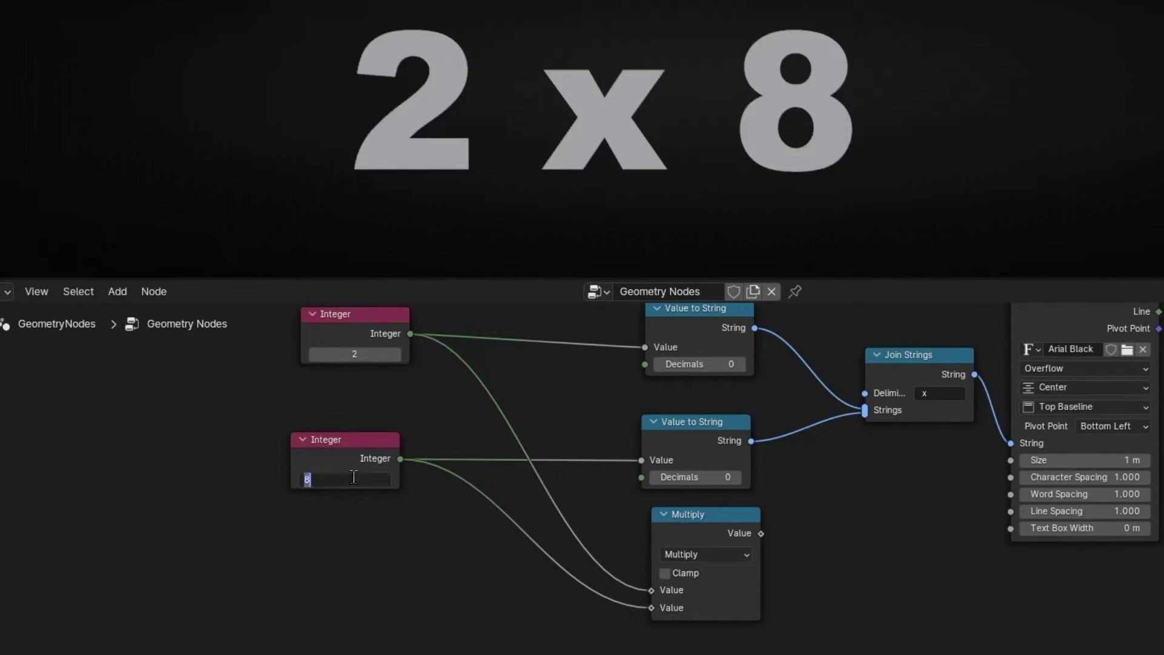
pyautogui.write('4')
pyautogui.press('Return')
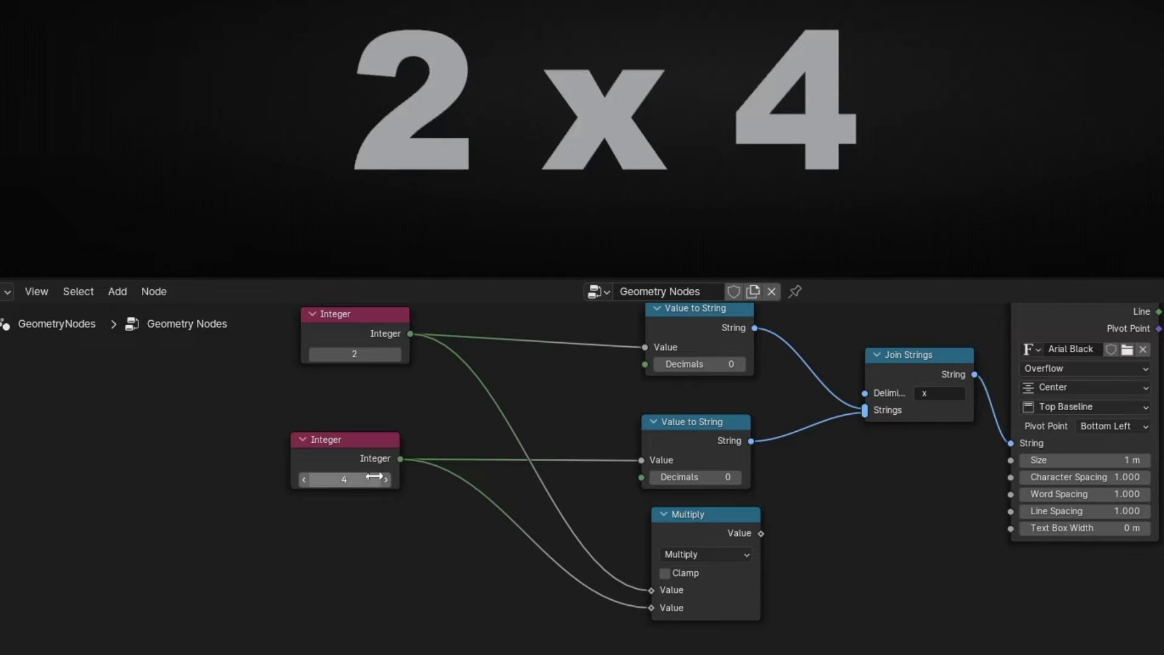
pyautogui.moveTo(683, 532); pyautogui.dragTo(672, 551)
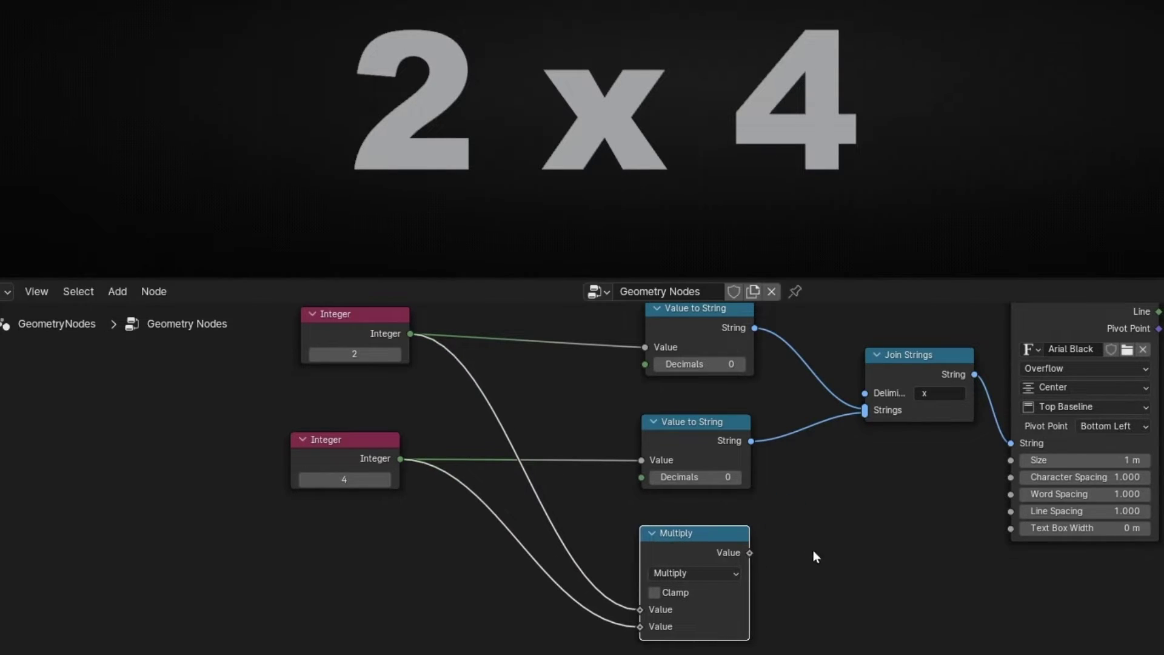
pyautogui.moveTo(814, 551); pyautogui.dragTo(599, 547, button='middle')
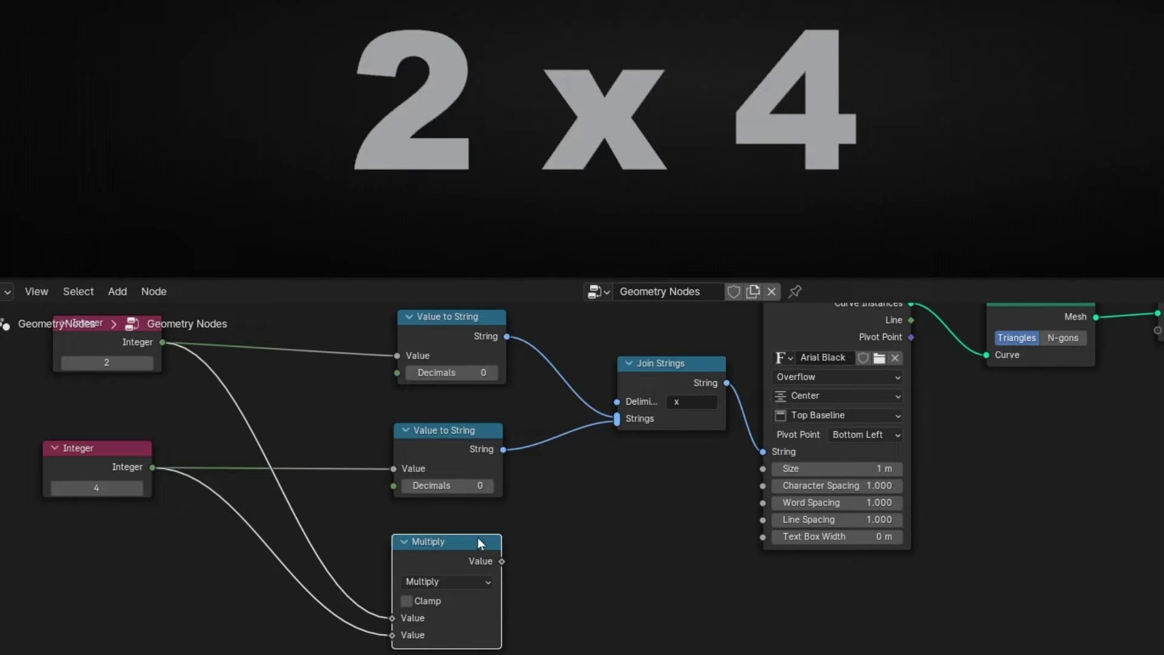
# - Duplicate a Value to String node for the Multiply result, undoing a trial link to Join Strings
pyautogui.moveTo(464, 553); pyautogui.dragTo(414, 584)
pyautogui.click(439, 457)
pyautogui.hotkey('shift', 'd')
pyautogui.click(460, 574)
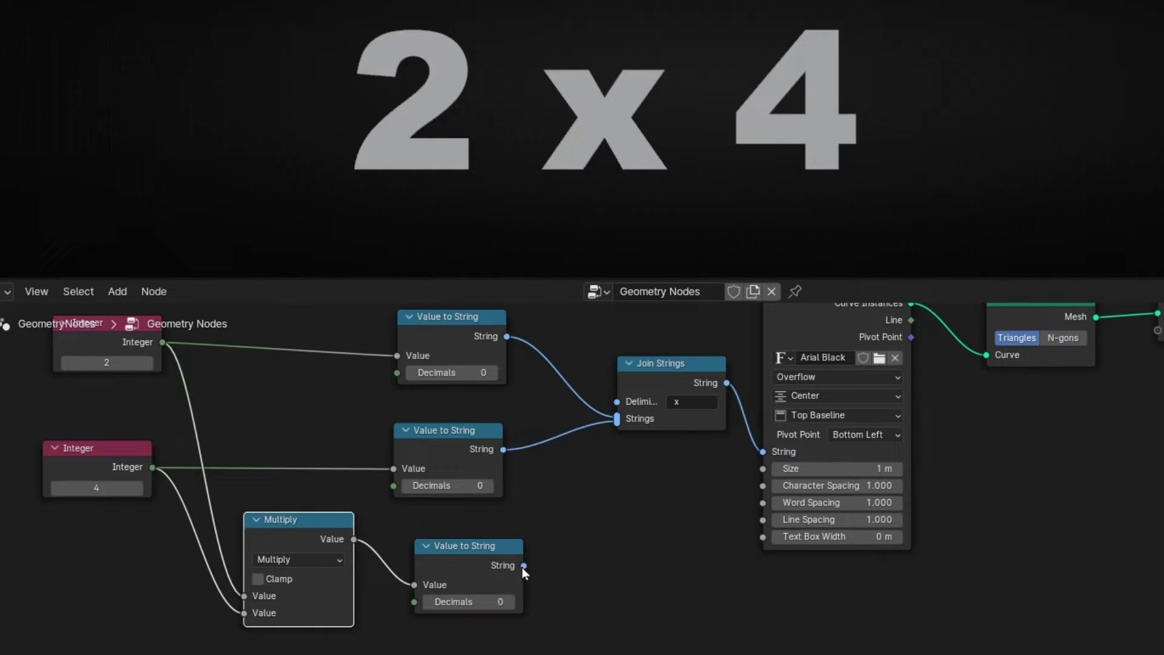
pyautogui.moveTo(522, 567); pyautogui.dragTo(616, 430)
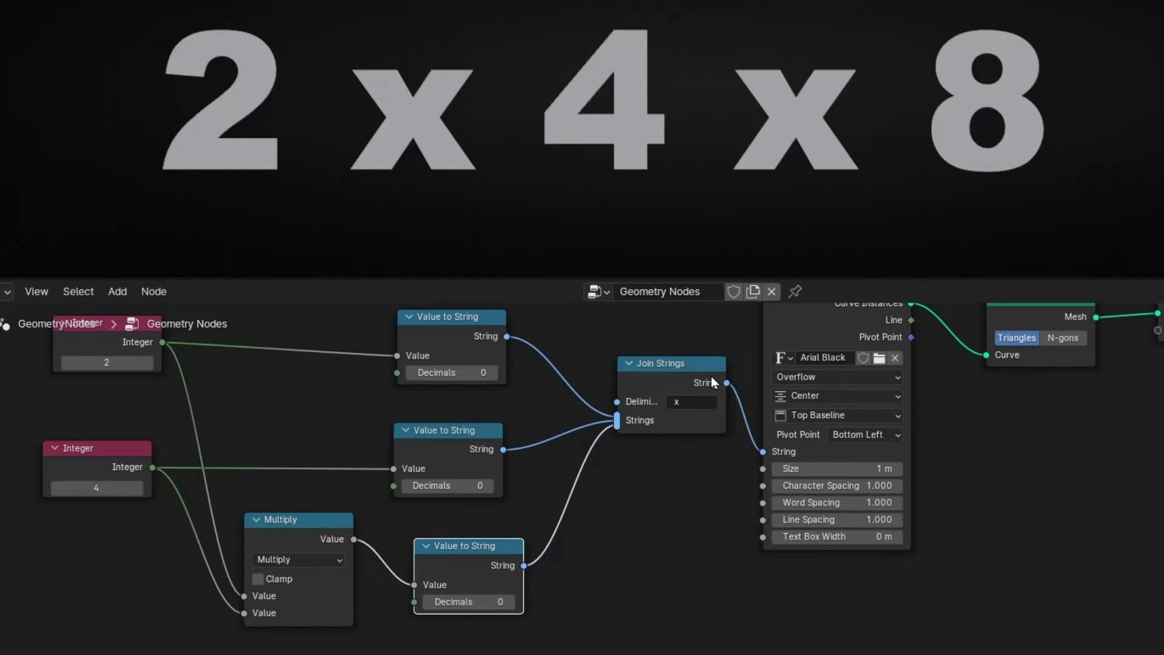
pyautogui.hotkey('ctrl', 'z')
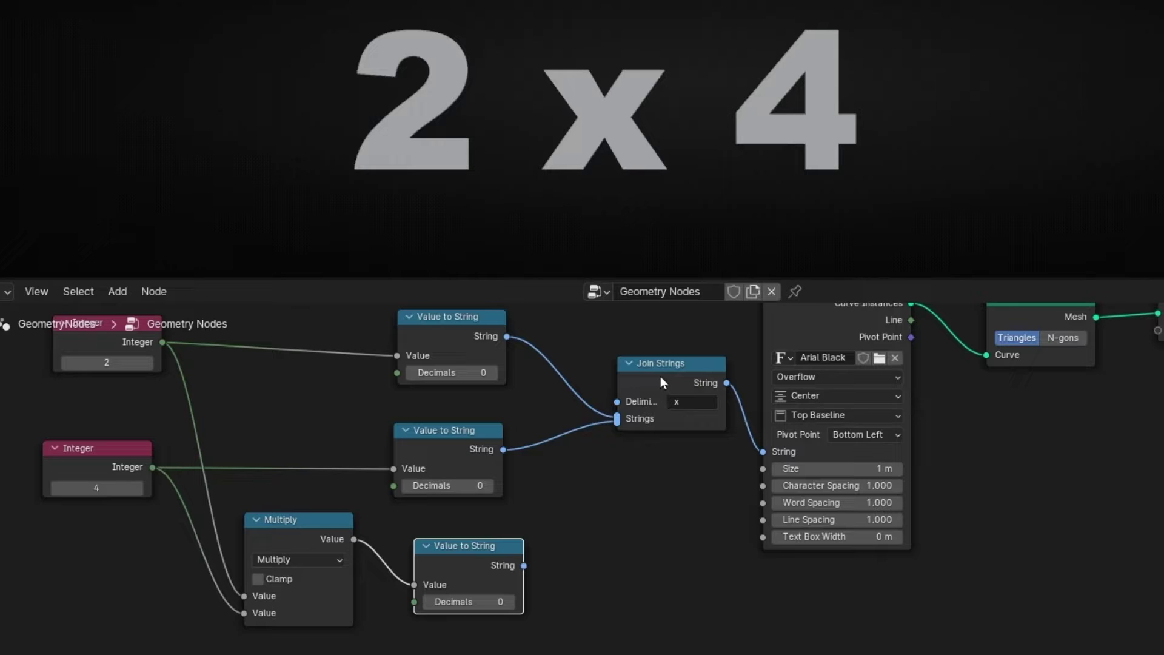
# - Duplicate the Join Strings node and place the copy below the original
pyautogui.click(662, 381)
pyautogui.hotkey('shift', 'd')
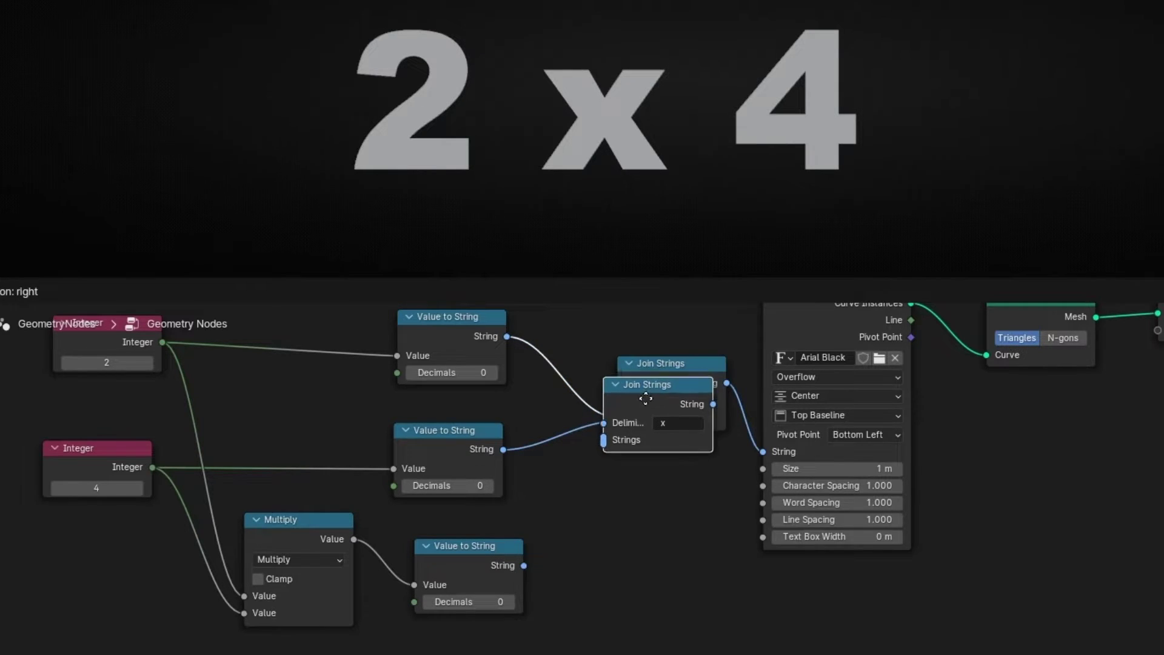
pyautogui.click(663, 482)
pyautogui.scroll(-1, 614, 472)
# - Frame the Integer/Multiply nodes as 'Math Operation' and the string nodes as 'Value to String (Text)'
pyautogui.hotkey('ctrl', 'alt', 'space')
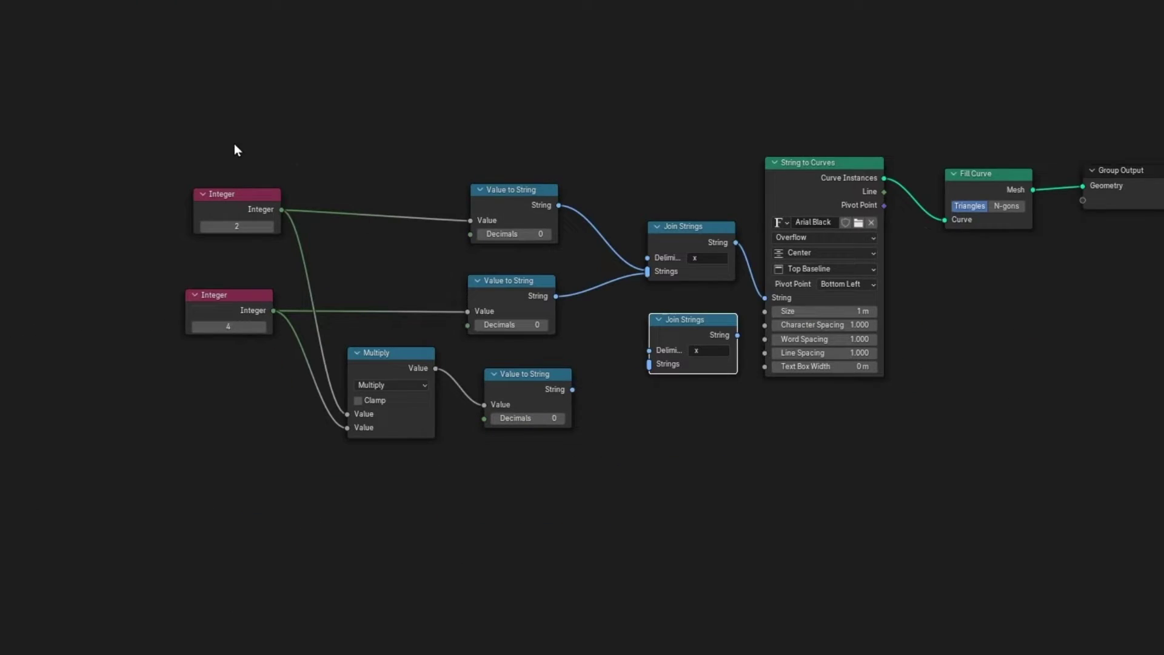
pyautogui.moveTo(235, 151); pyautogui.dragTo(151, 190)
pyautogui.hotkey('ctrl', 'j')
pyautogui.press('F2')
pyautogui.write('Math Operation')
pyautogui.press('Return')
pyautogui.moveTo(448, 169); pyautogui.dragTo(752, 437)
pyautogui.hotkey('ctrl', 'j')
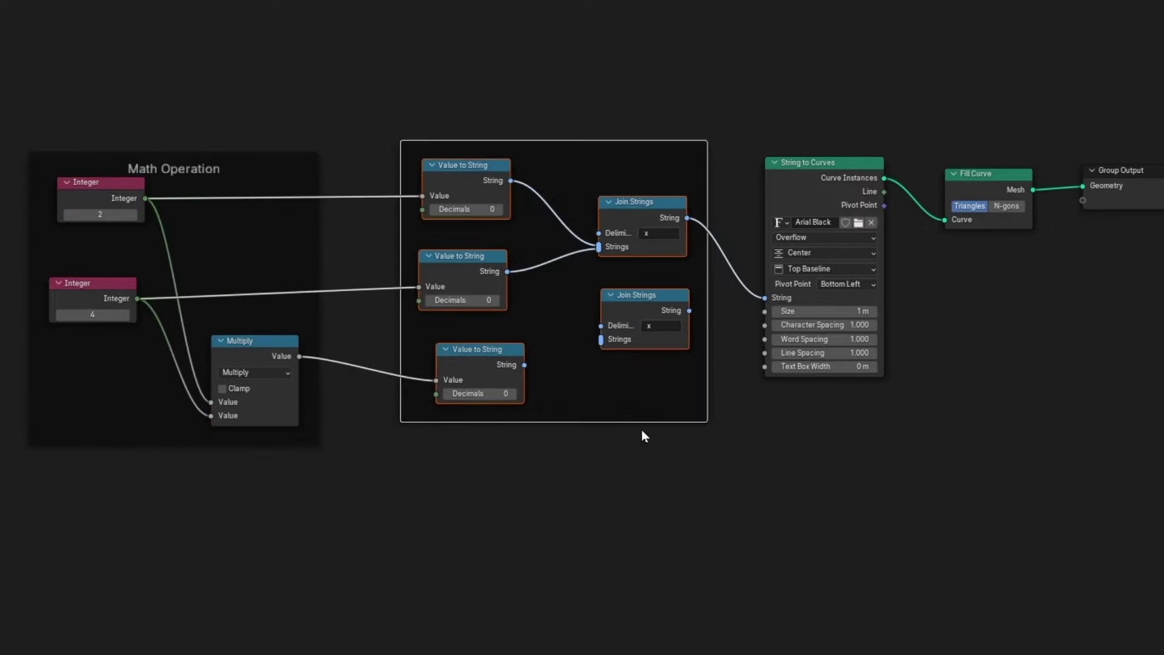
pyautogui.press('F2')
pyautogui.write('Value to String (Text)')
pyautogui.press('Return')
# - Insert the second Join Strings before String to Curves, joining the first join with the product string
pyautogui.scroll(3, 457, 303)
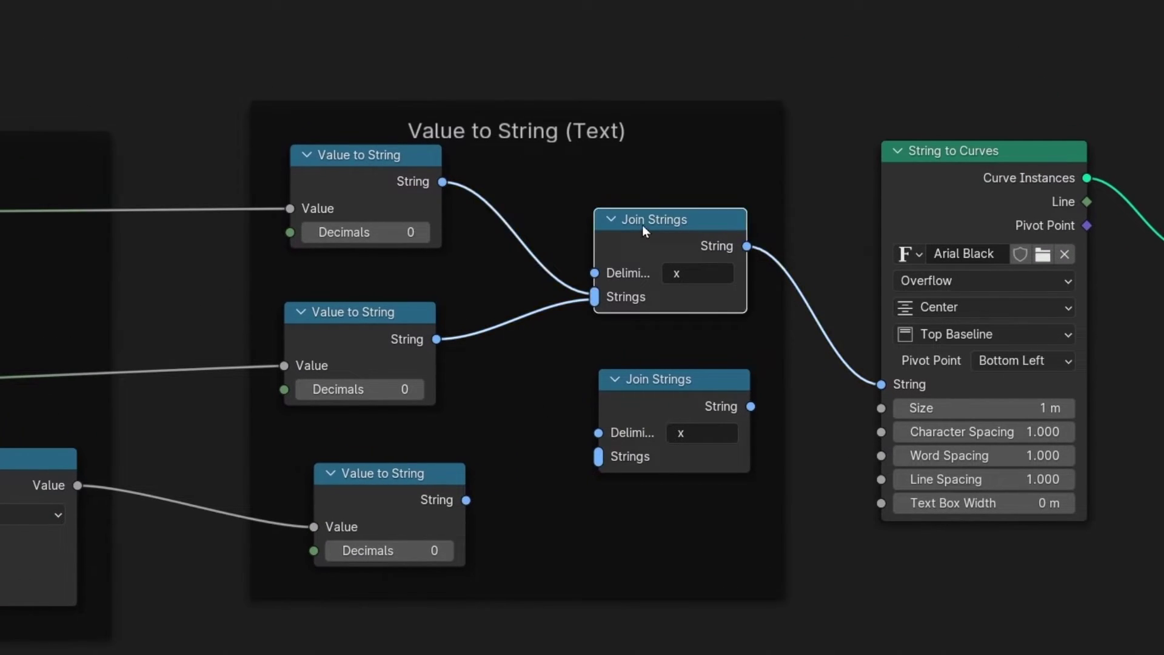
pyautogui.moveTo(644, 226); pyautogui.dragTo(529, 226)
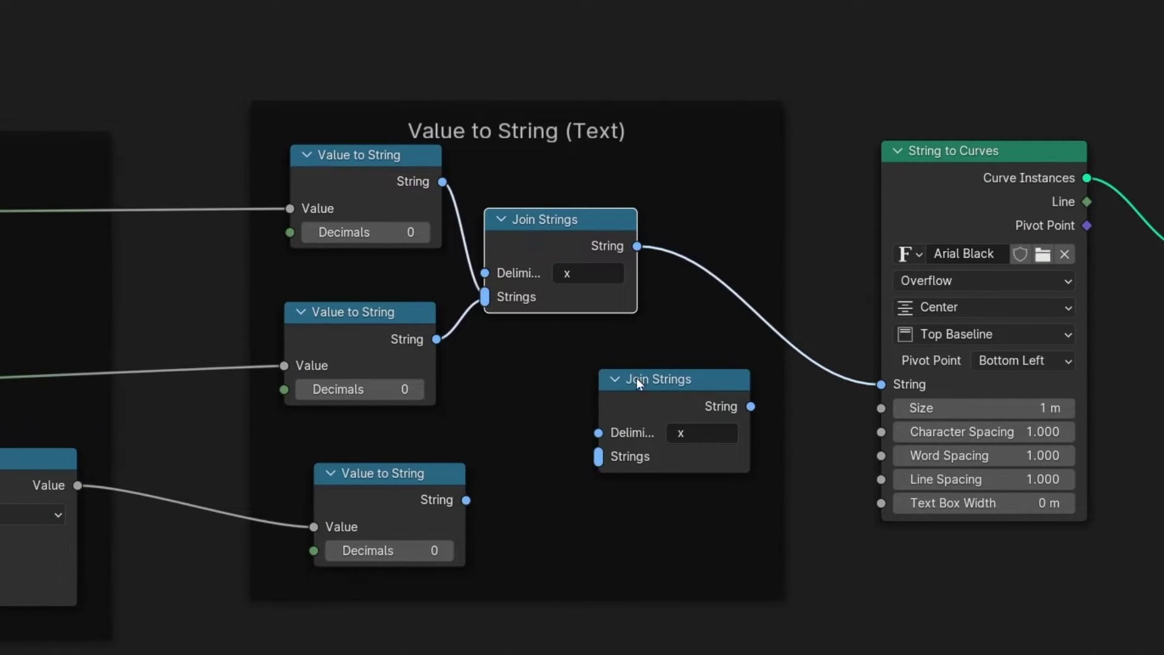
pyautogui.moveTo(636, 377); pyautogui.dragTo(759, 279)
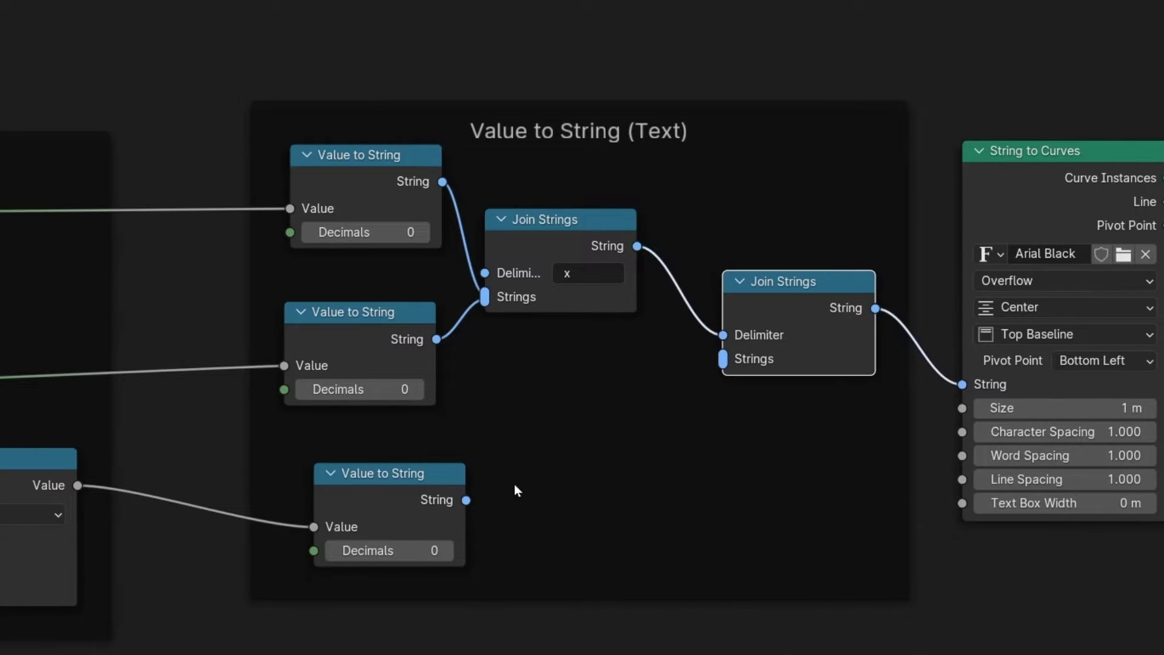
pyautogui.moveTo(726, 337)
pyautogui.mouseDown()
pyautogui.moveTo(690, 344)
pyautogui.moveTo(723, 358)
pyautogui.mouseUp()
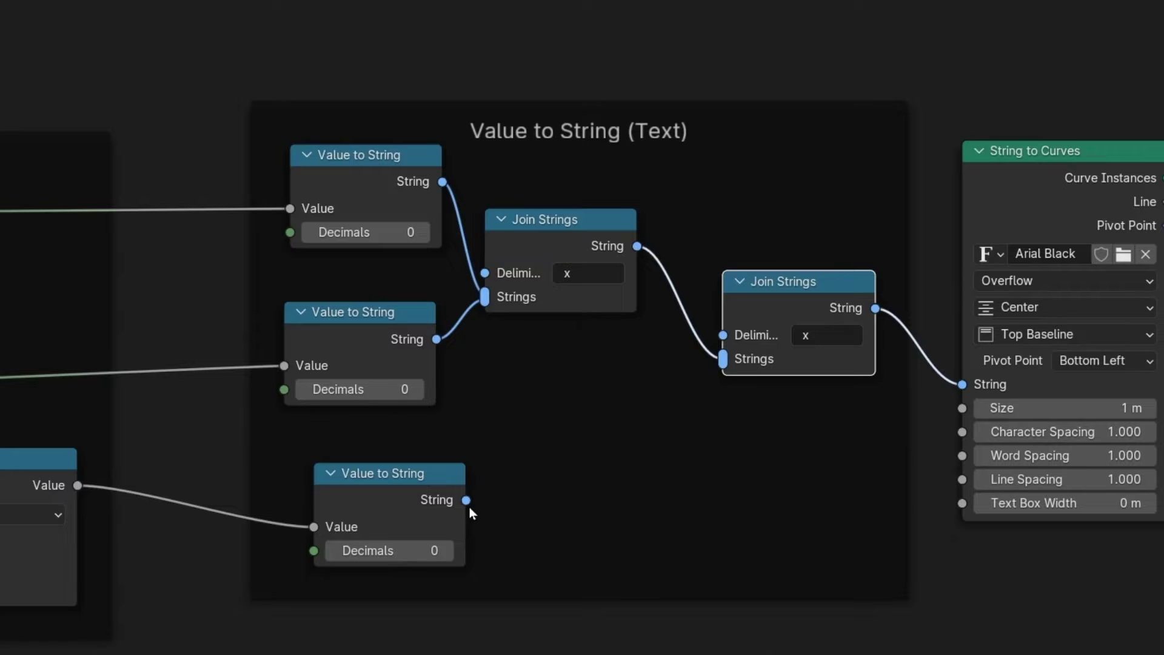
pyautogui.moveTo(466, 500); pyautogui.dragTo(707, 384)
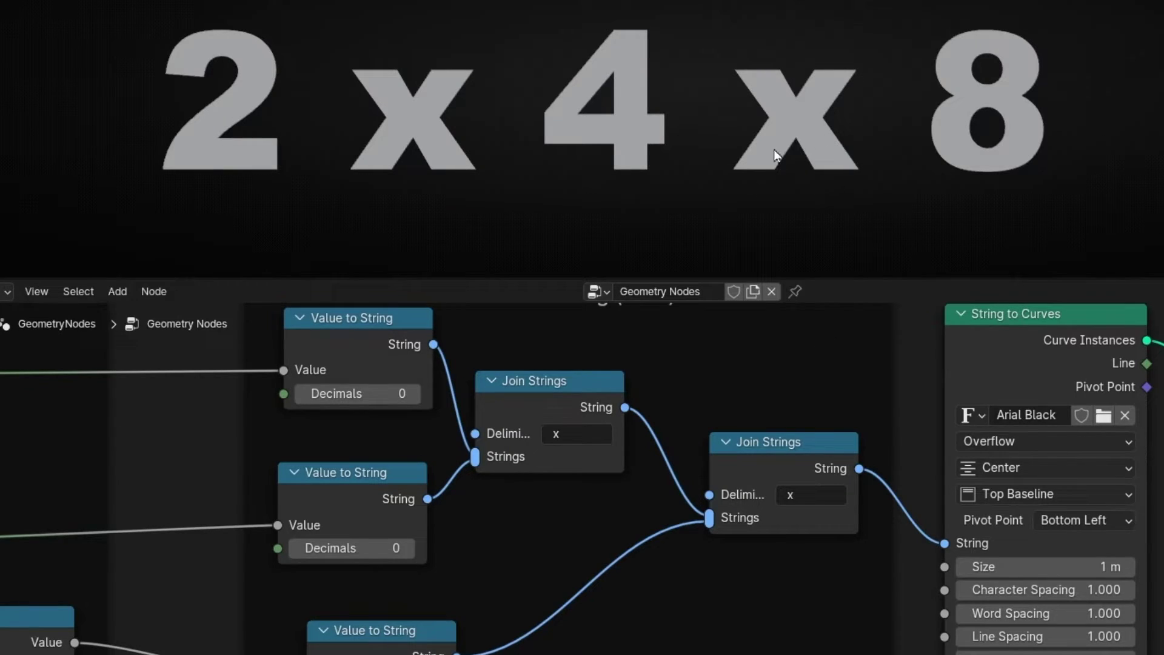
# - Change the second Join Strings delimiter from x to '= '
pyautogui.scroll(2, 806, 491)
pyautogui.click(807, 492)
pyautogui.press('BackSpace')
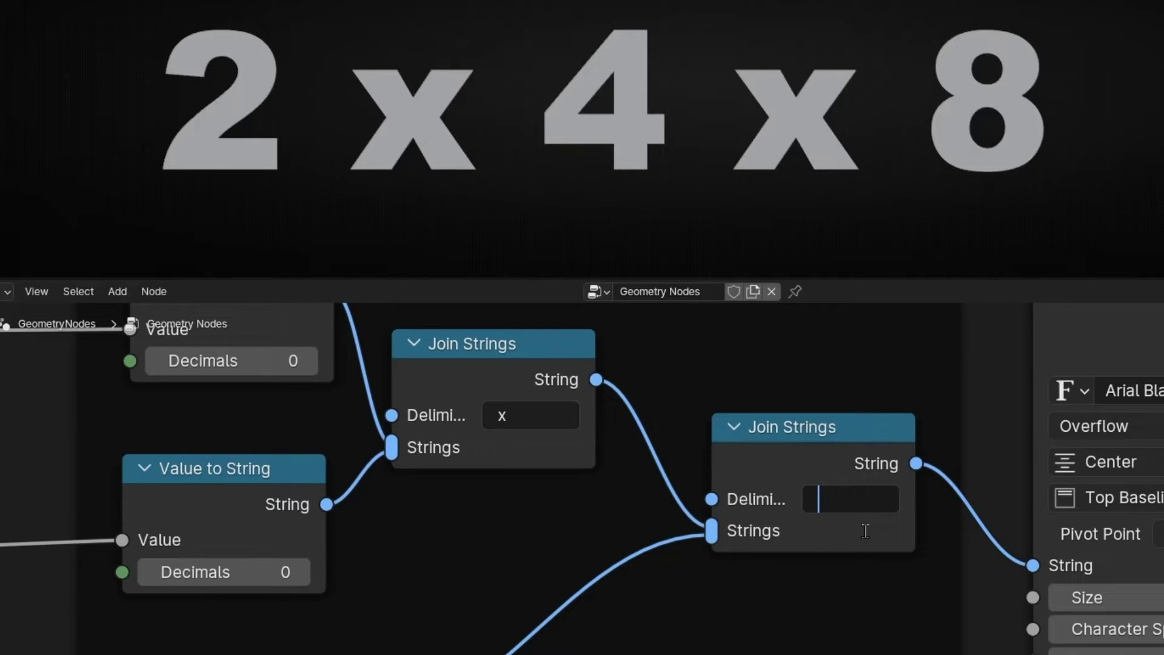
pyautogui.write('=')
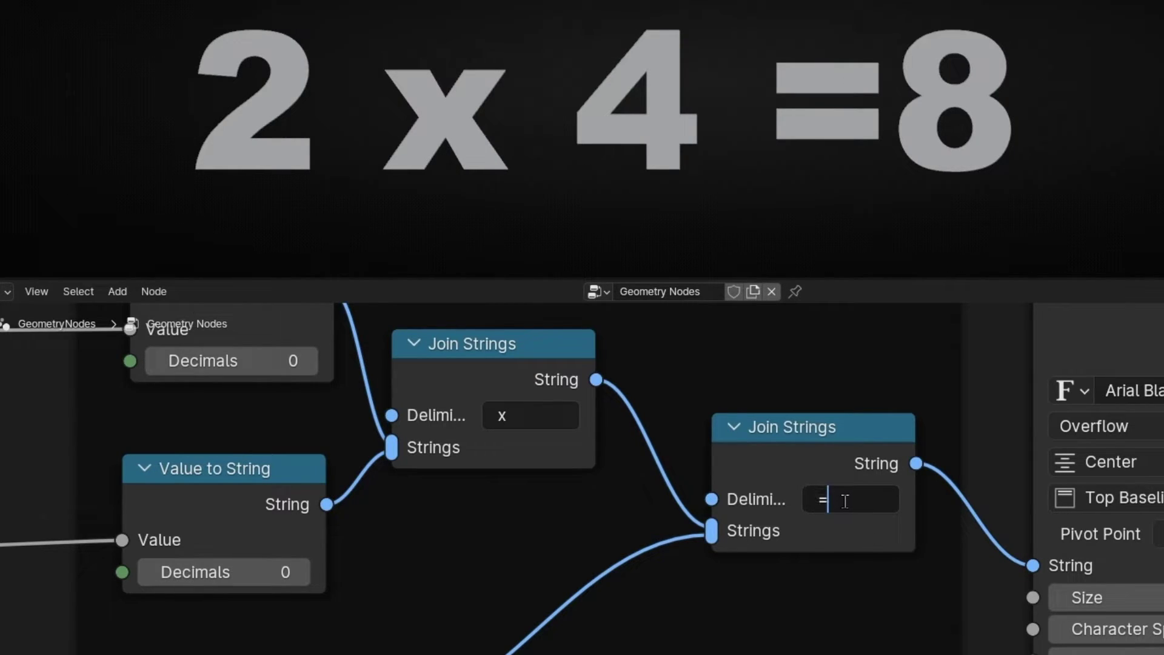
pyautogui.press('Return')
# - Set the two Integer nodes to 6 and 8 so the text reads 6 x 8 = 48
pyautogui.scroll(-5, 799, 479)
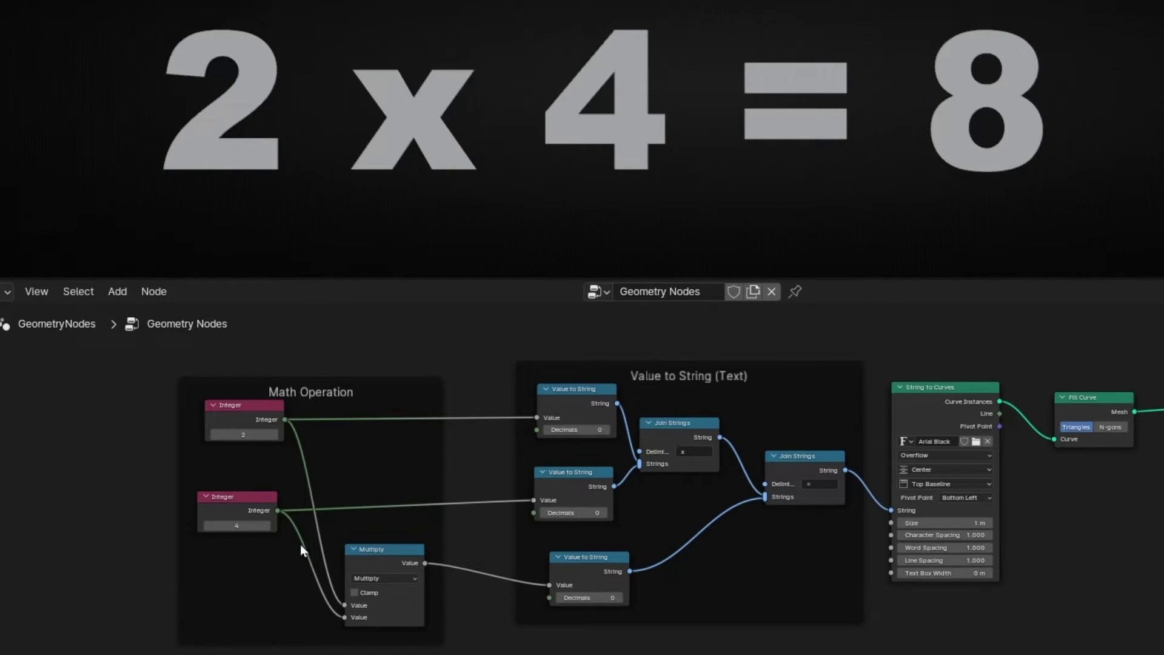
pyautogui.scroll(1, 176, 504)
pyautogui.moveTo(114, 386); pyautogui.dragTo(102, 420)
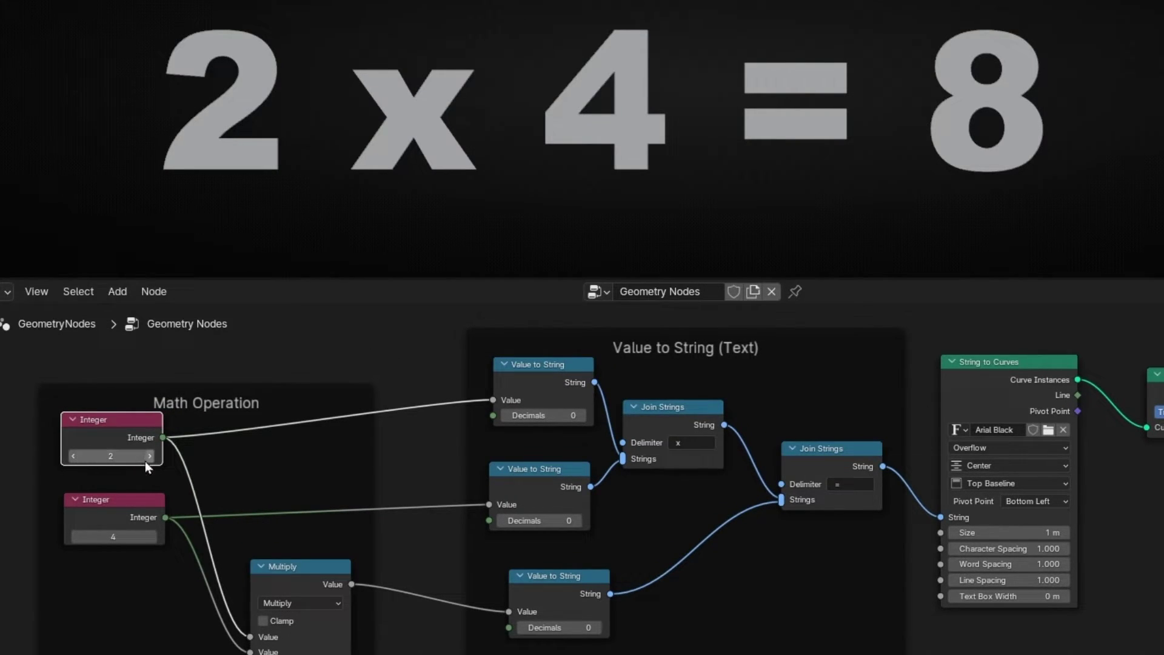
pyautogui.click(146, 456)
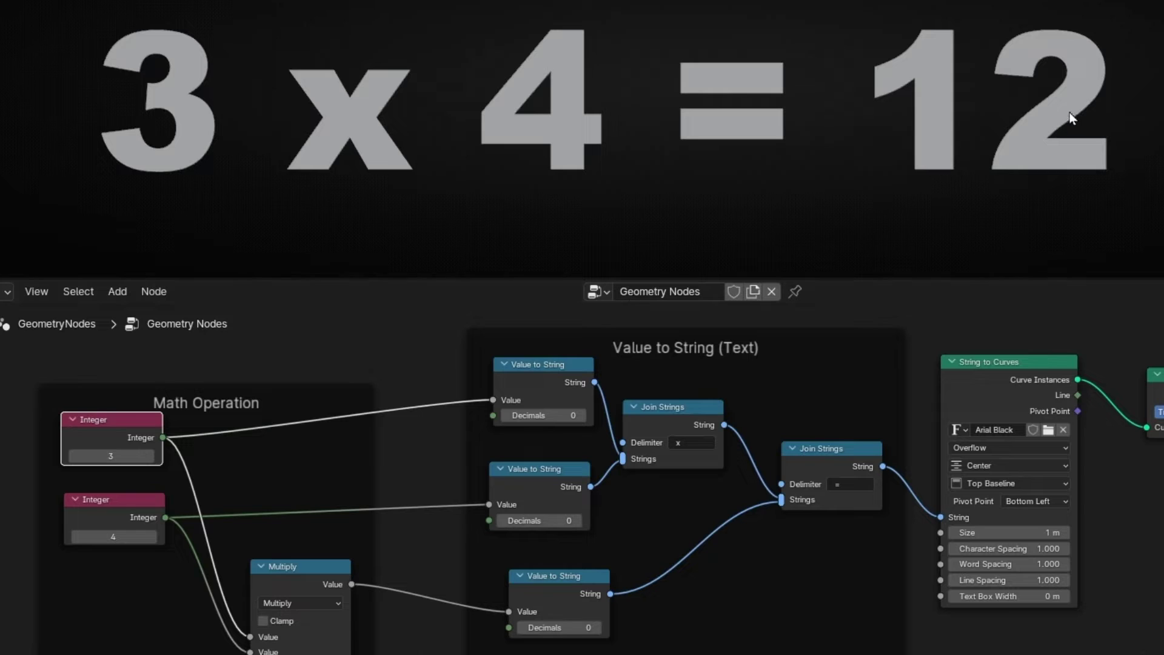
pyautogui.click(146, 456)
pyautogui.click(145, 457)
pyautogui.click(145, 457)
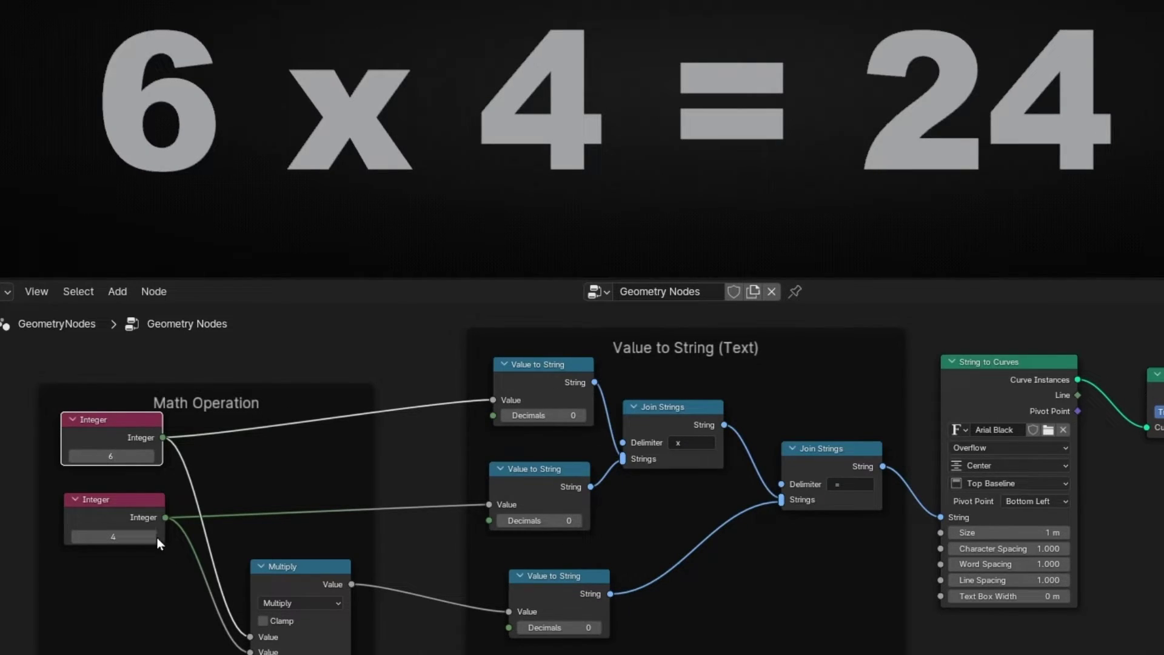
pyautogui.click(155, 537)
pyautogui.click(156, 537)
pyautogui.click(155, 537)
pyautogui.click(155, 537)
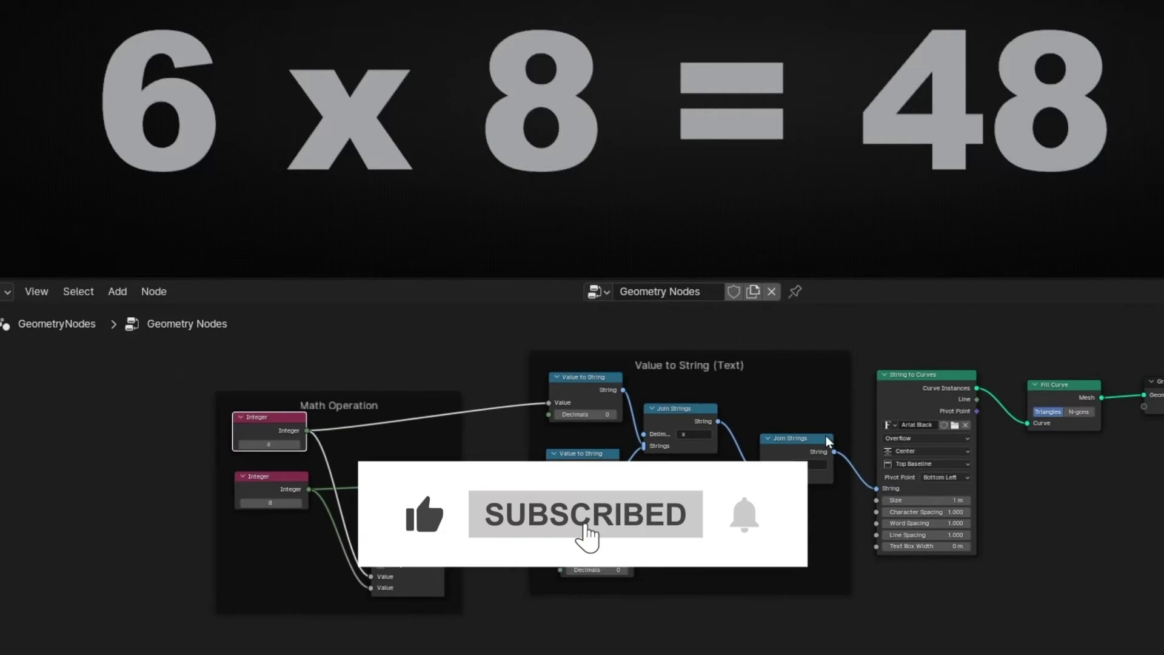
# - Cut the link into String to Curves and move both node frames further left
pyautogui.keyDown('ctrl'); pyautogui.moveTo(864, 447); pyautogui.dragTo(857, 480, button='right'); pyautogui.keyUp('ctrl')
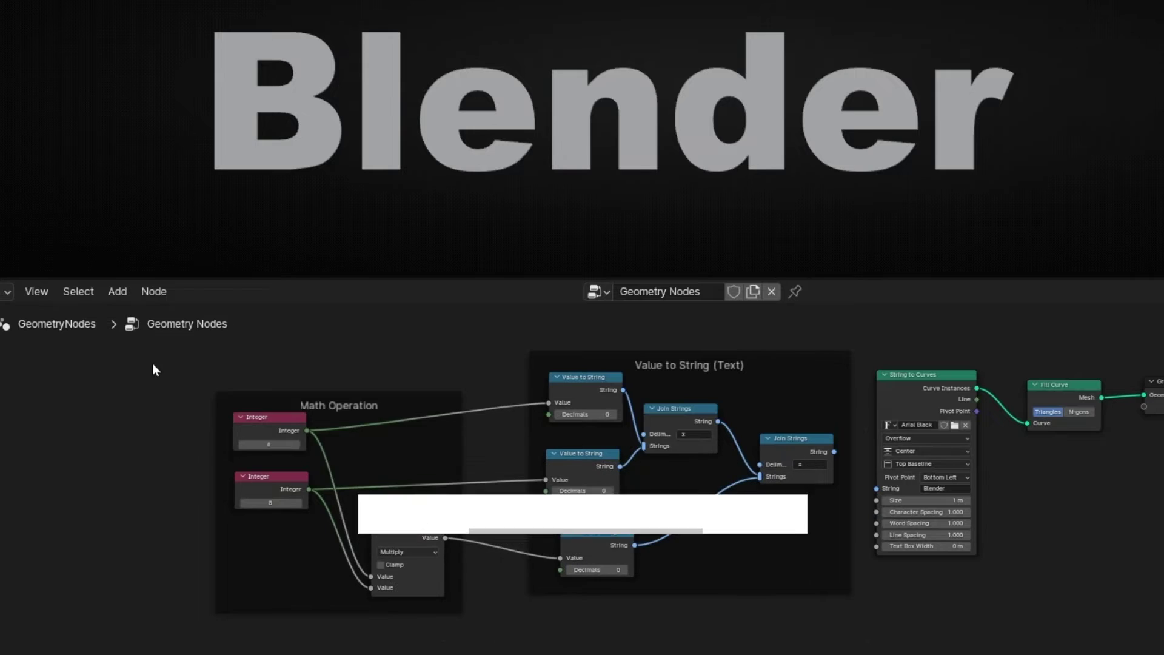
pyautogui.moveTo(156, 364); pyautogui.dragTo(813, 577)
pyautogui.press('g')
pyautogui.click(194, 597)
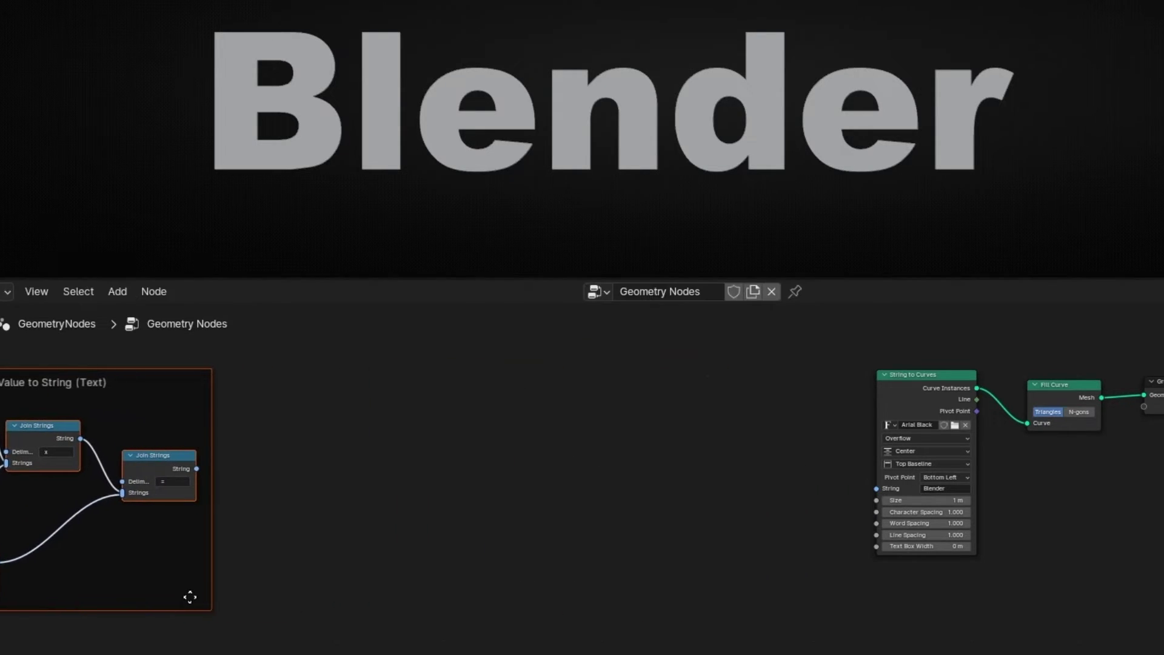
# - Add a Mesh Line node (Count 10) in the freed node space
pyautogui.moveTo(702, 437); pyautogui.dragTo(666, 520, button='middle')
pyautogui.scroll(3, 687, 478)
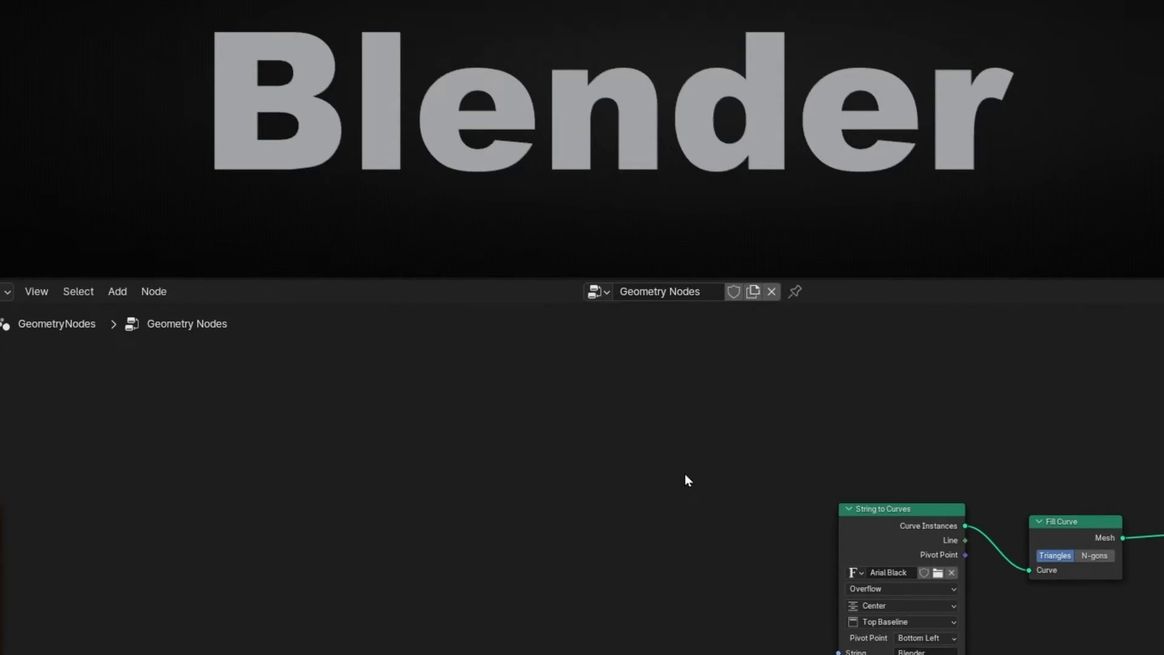
pyautogui.write('mesh li')
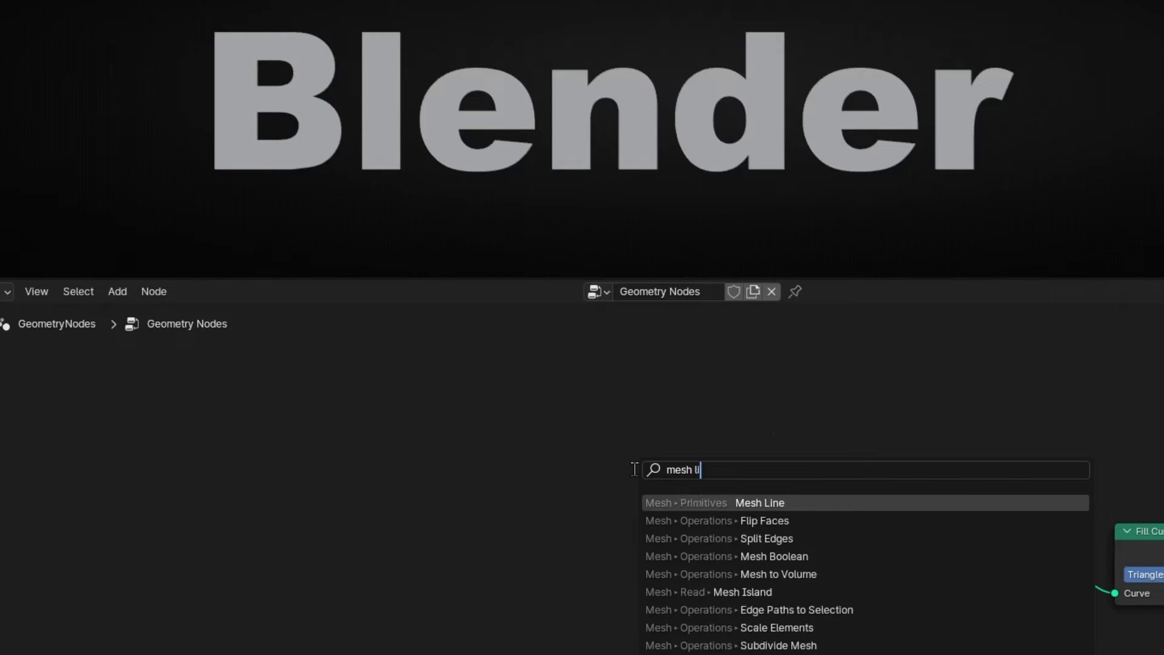
pyautogui.press('Return')
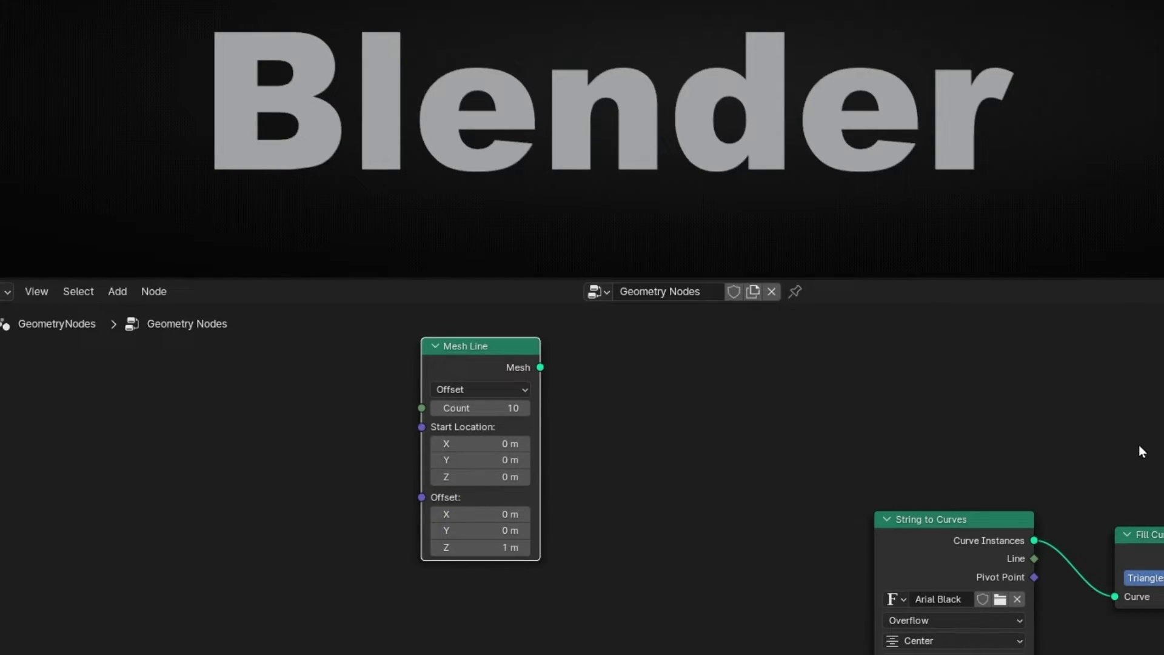
# - Move the String to Curves and Fill Curve nodes to the left
pyautogui.moveTo(1139, 451); pyautogui.dragTo(899, 395, button='middle')
pyautogui.moveTo(507, 404); pyautogui.dragTo(955, 610)
pyautogui.press('g')
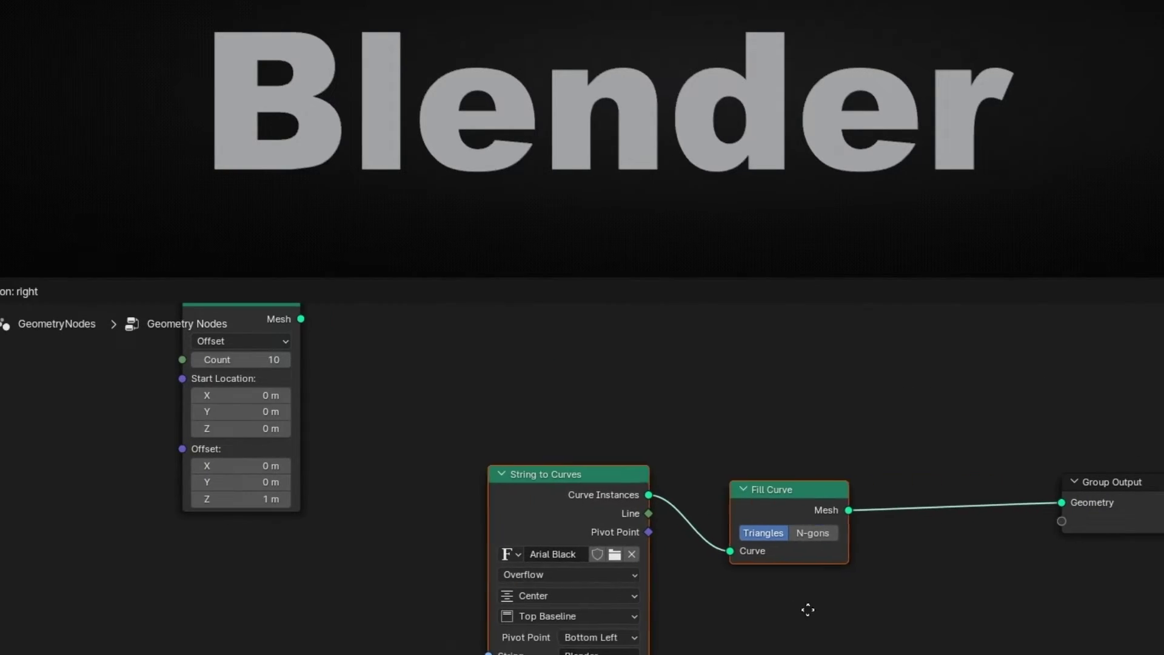
pyautogui.click(794, 609)
pyautogui.click(941, 428)
# - Put a Join Geometry node on the output link and connect Mesh Line into it
pyautogui.hotkey('shift', 'a')
pyautogui.write('join')
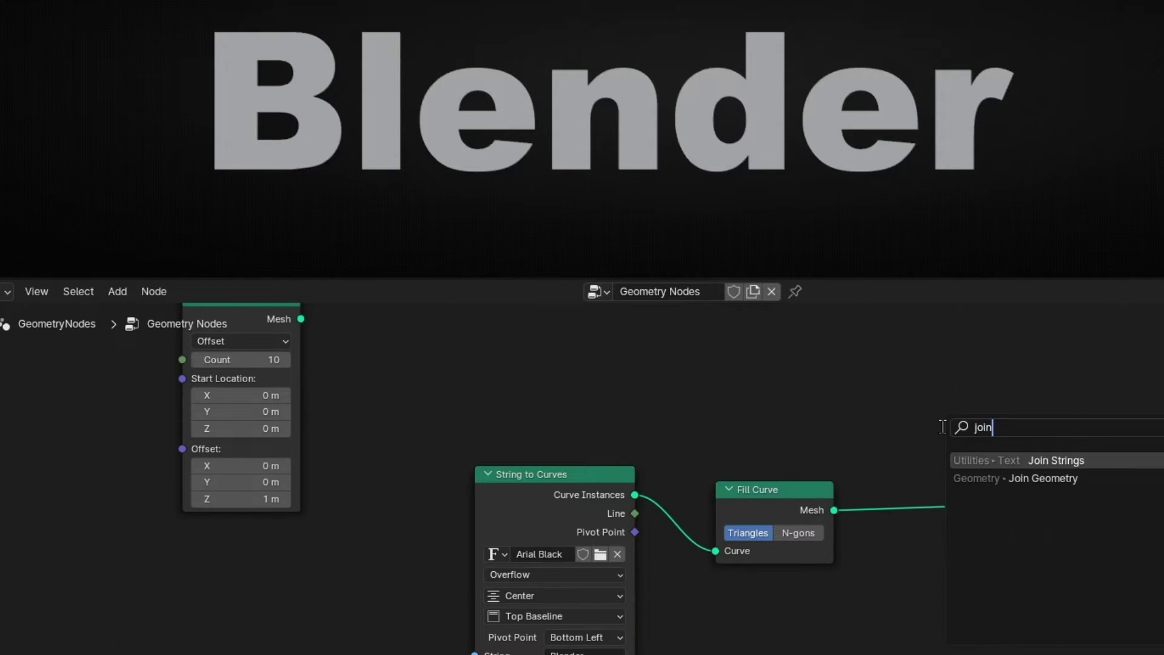
pyautogui.press('Down')
pyautogui.press('Return')
pyautogui.click(922, 486)
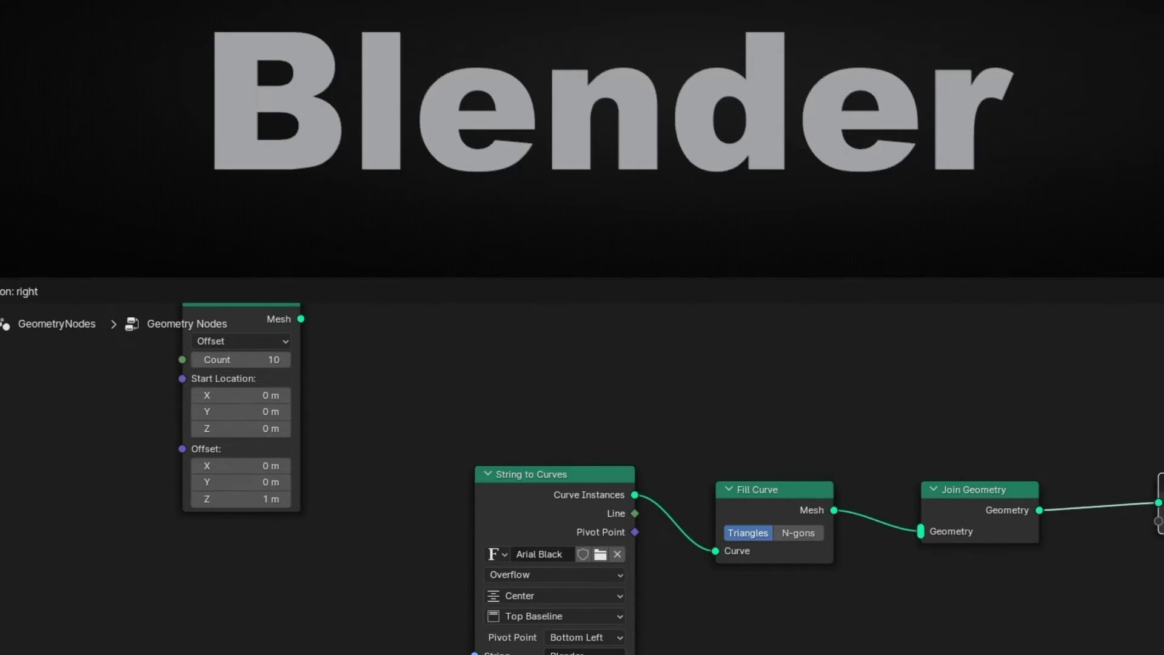
pyautogui.moveTo(343, 349); pyautogui.dragTo(347, 383, button='middle')
pyautogui.moveTo(306, 353); pyautogui.dragTo(977, 547)
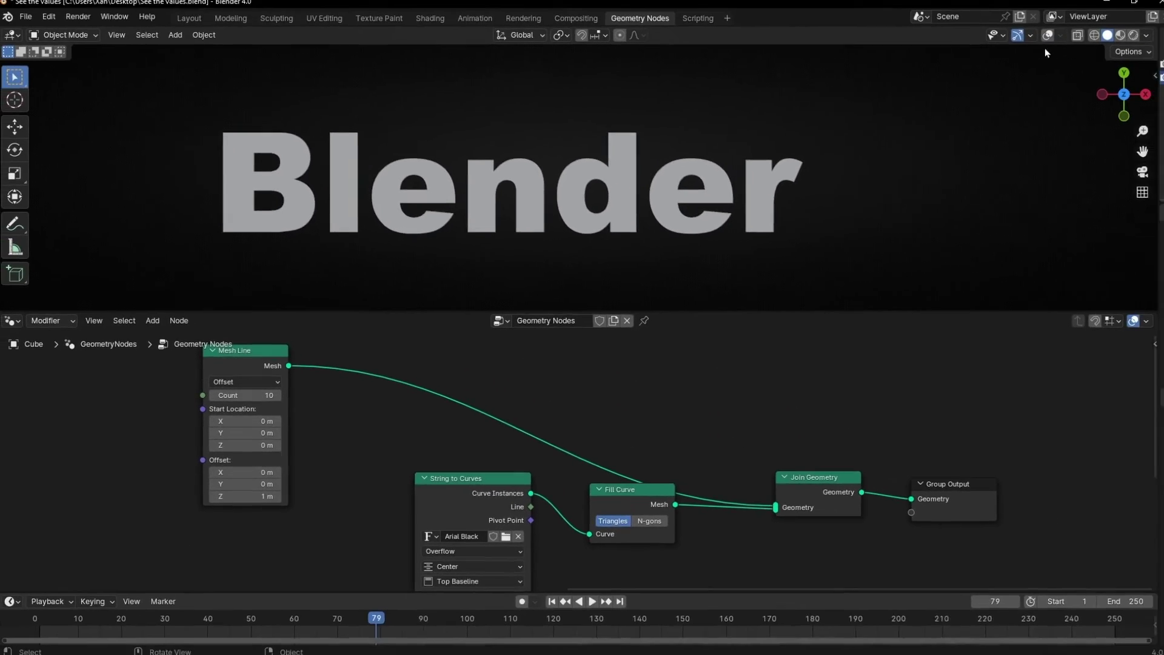
# - Set the Mesh Line offset to X 1 m and Z 0, with viewport grid overlays shown
pyautogui.click(1047, 36)
pyautogui.moveTo(531, 227); pyautogui.dragTo(590, 190, button='middle')
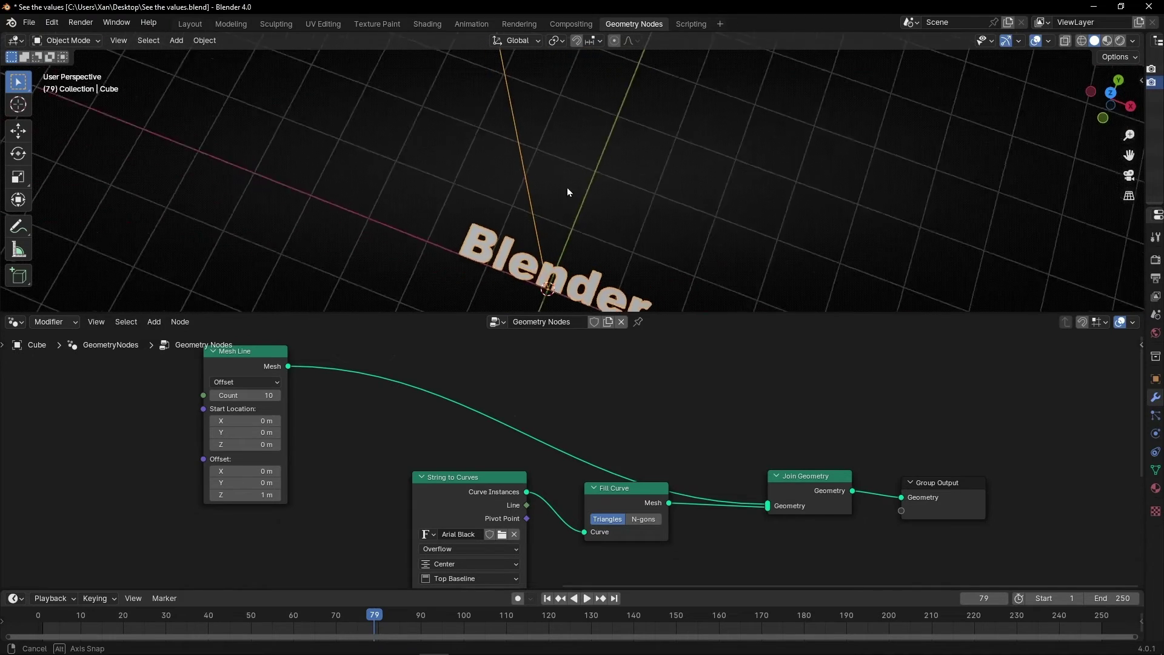
pyautogui.moveTo(332, 438); pyautogui.dragTo(384, 402, button='middle')
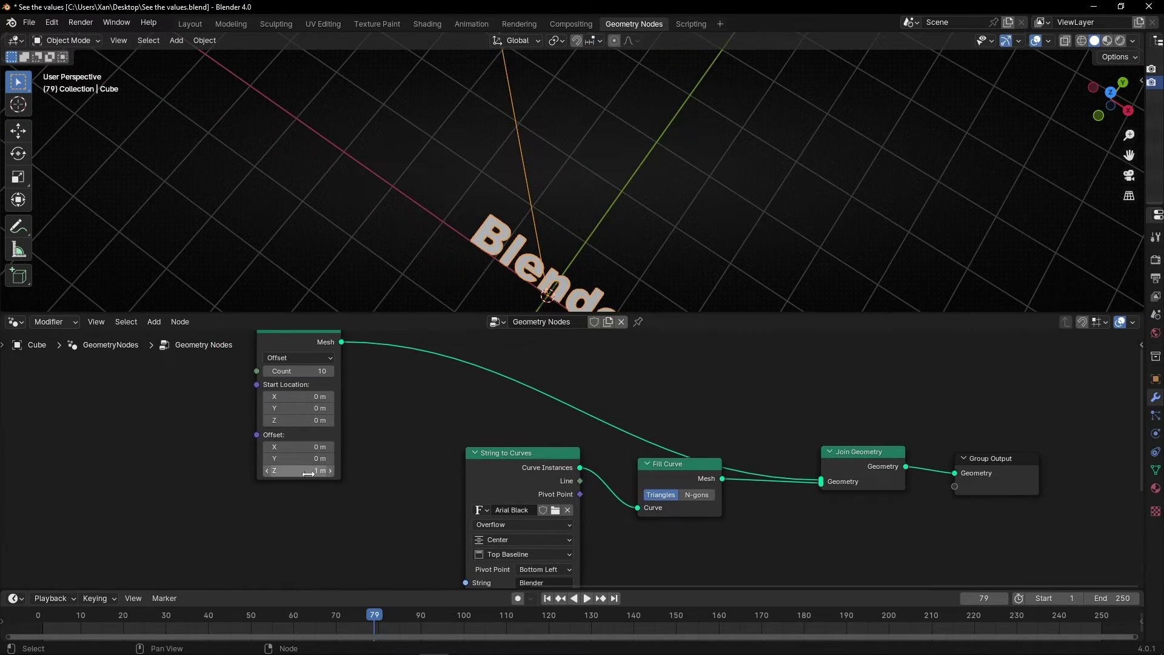
pyautogui.click(308, 474)
pyautogui.write('0')
pyautogui.press('Return')
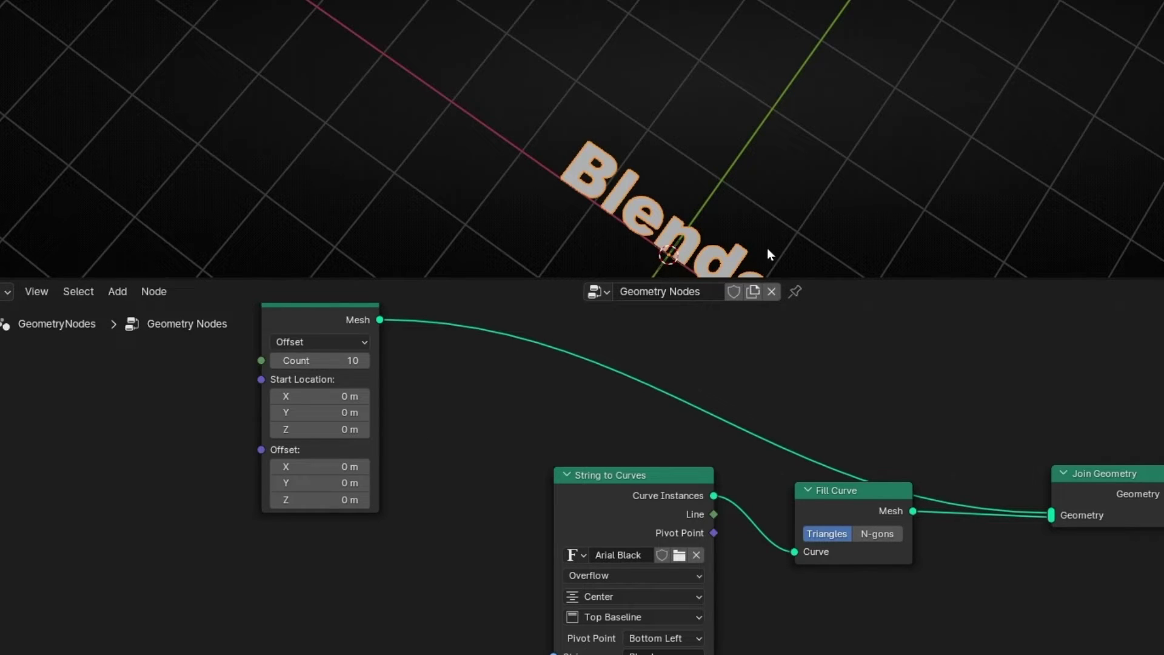
pyautogui.keyDown('shift'); pyautogui.moveTo(788, 179); pyautogui.dragTo(730, 182, button='middle'); pyautogui.keyUp('shift')
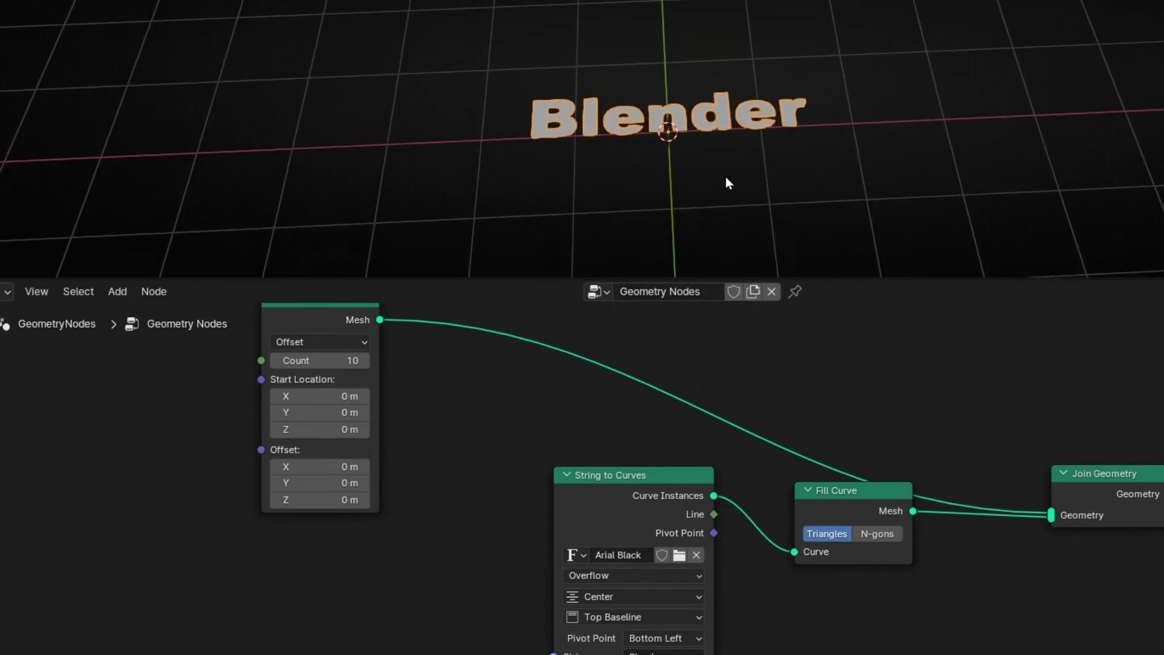
pyautogui.moveTo(313, 467); pyautogui.dragTo(354, 466)
pyautogui.click(318, 466)
pyautogui.write('1')
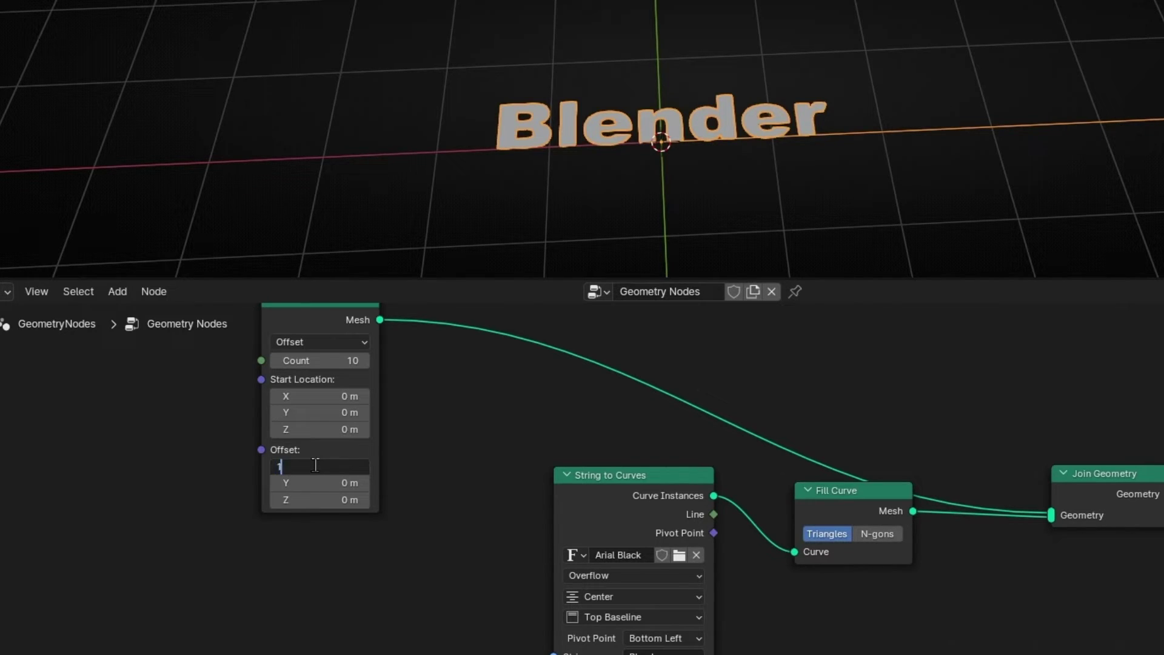
pyautogui.press('Return')
pyautogui.scroll(-2, 817, 140)
pyautogui.keyDown('shift'); pyautogui.moveTo(817, 139); pyautogui.dragTo(650, 137, button='middle'); pyautogui.keyUp('shift')
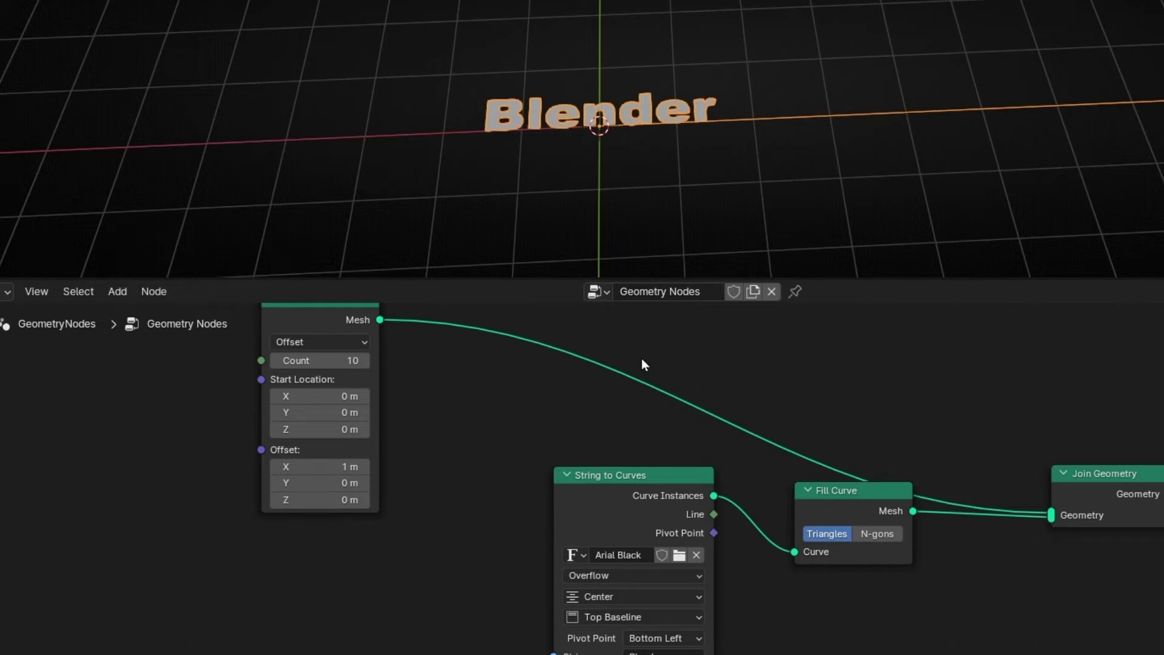
# - Add an Instance on Points node fed by the Mesh Line
pyautogui.hotkey('shift', 'a')
pyautogui.write('instances on')
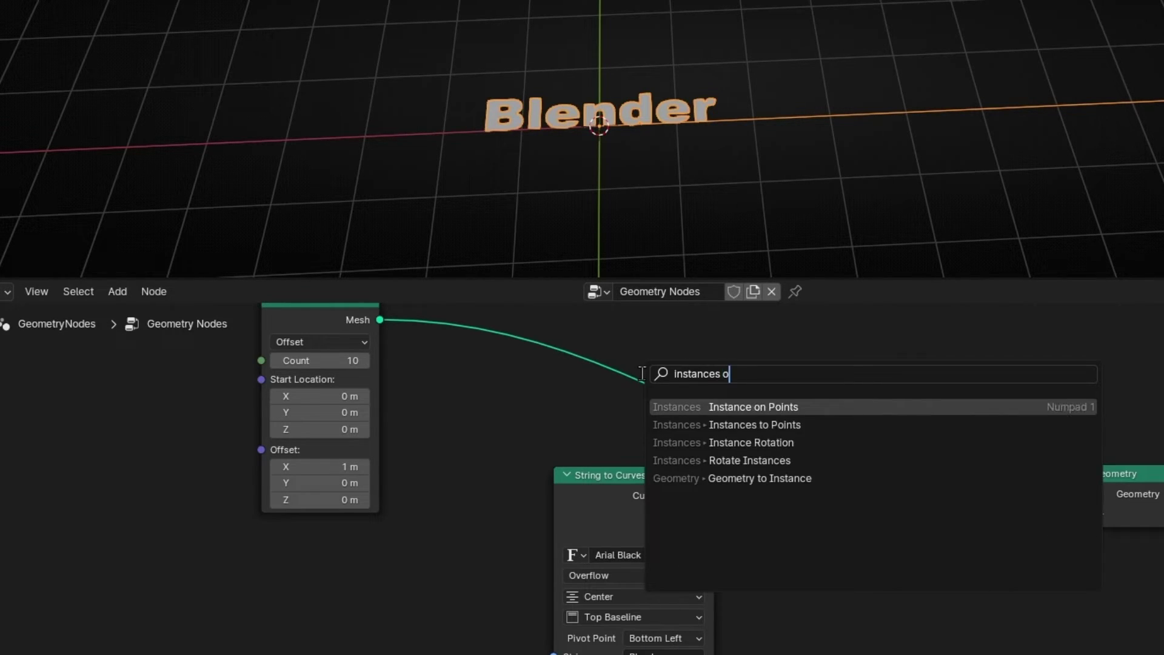
pyautogui.press('Return')
pyautogui.scroll(-2, 582, 467)
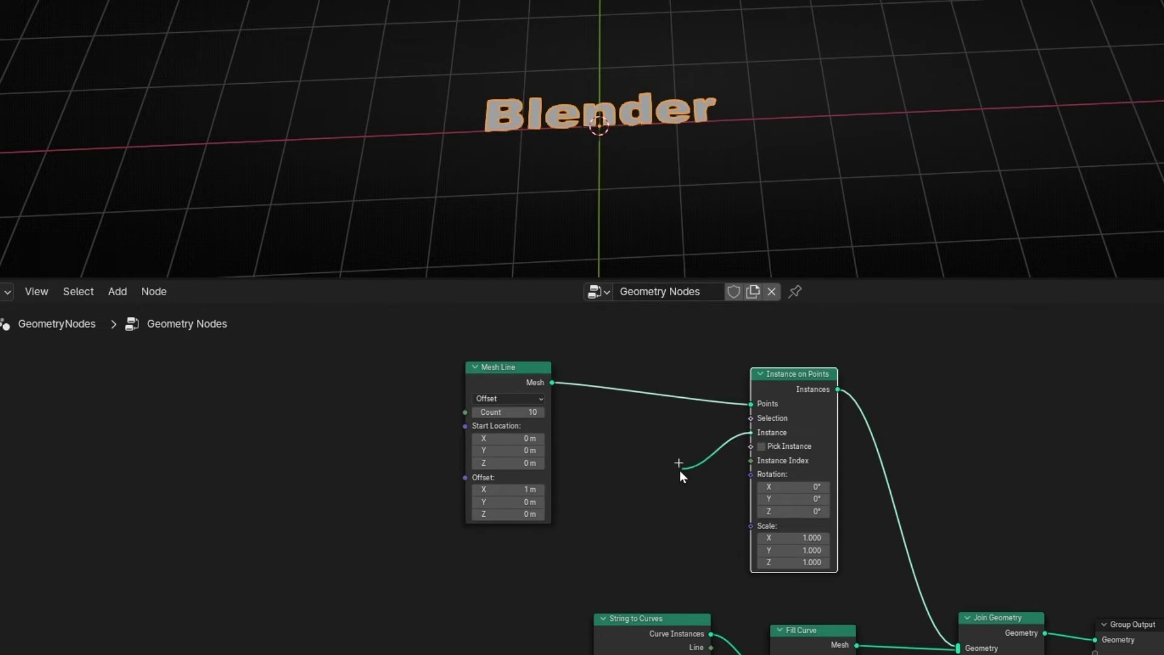
# - Instance a Cube node of size 0.6 m on the points and collapse it
pyautogui.moveTo(751, 432); pyautogui.dragTo(680, 470)
pyautogui.write('cube')
pyautogui.press('Return')
pyautogui.scroll(4, 679, 510)
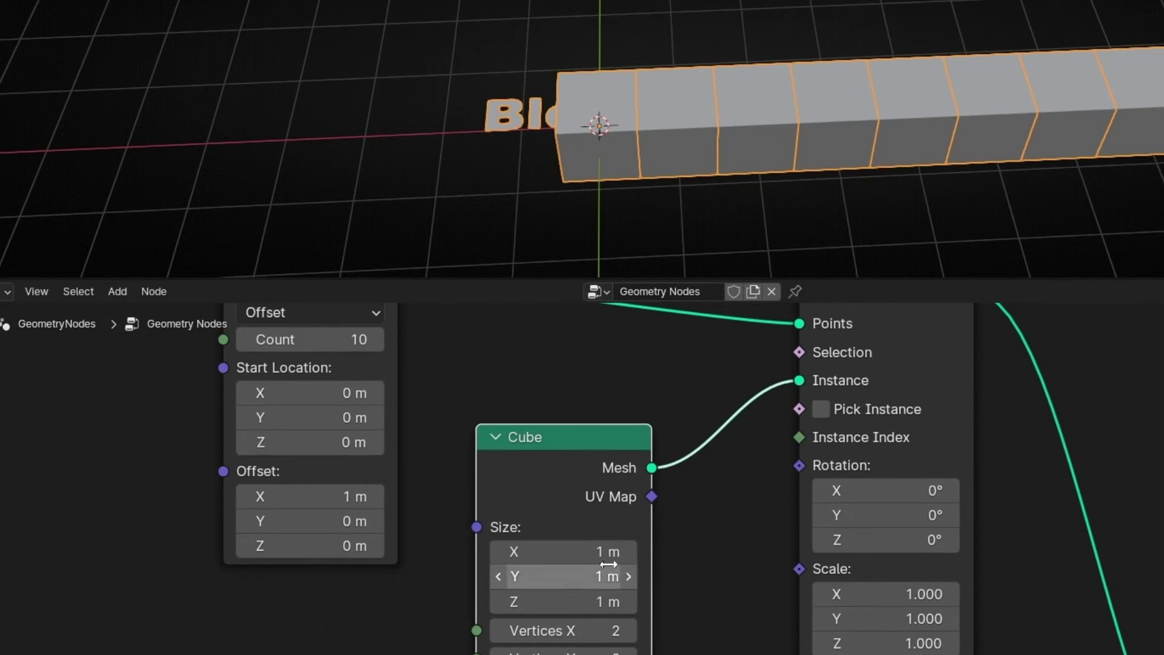
pyautogui.moveTo(564, 552); pyautogui.dragTo(546, 601)
pyautogui.press('h')
pyautogui.scroll(-2, 613, 538)
pyautogui.moveTo(613, 538); pyautogui.dragTo(823, 580, button='middle')
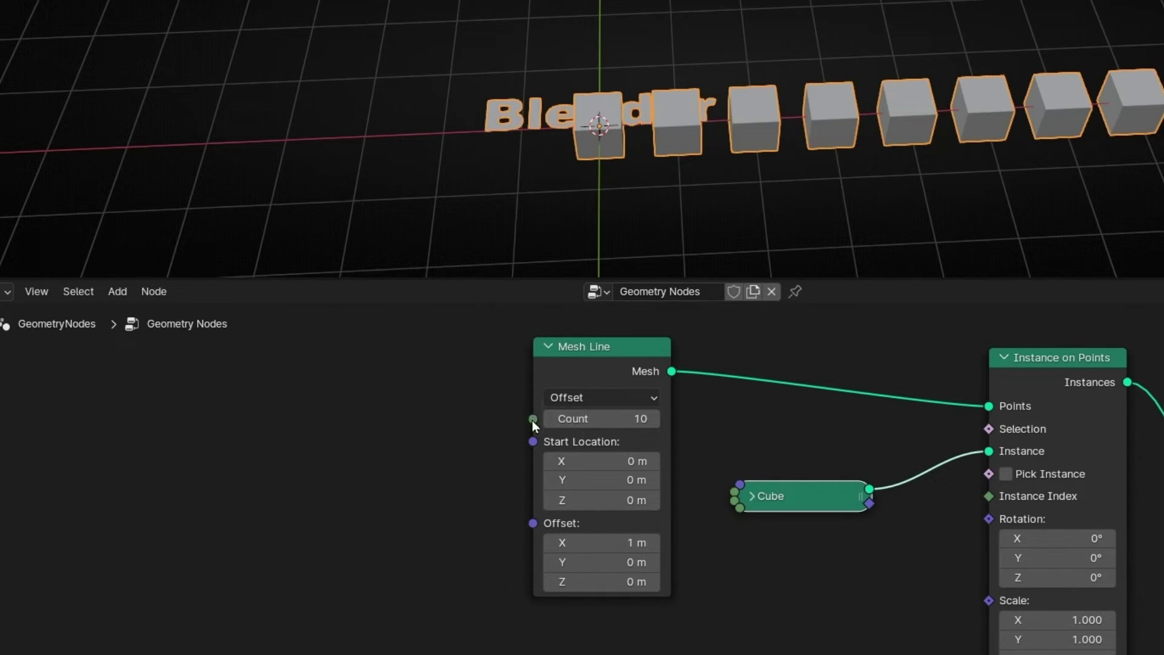
# - Add an Integer node feeding the Mesh Line Count and move it lower
pyautogui.moveTo(533, 419); pyautogui.dragTo(398, 409)
pyautogui.write('in')
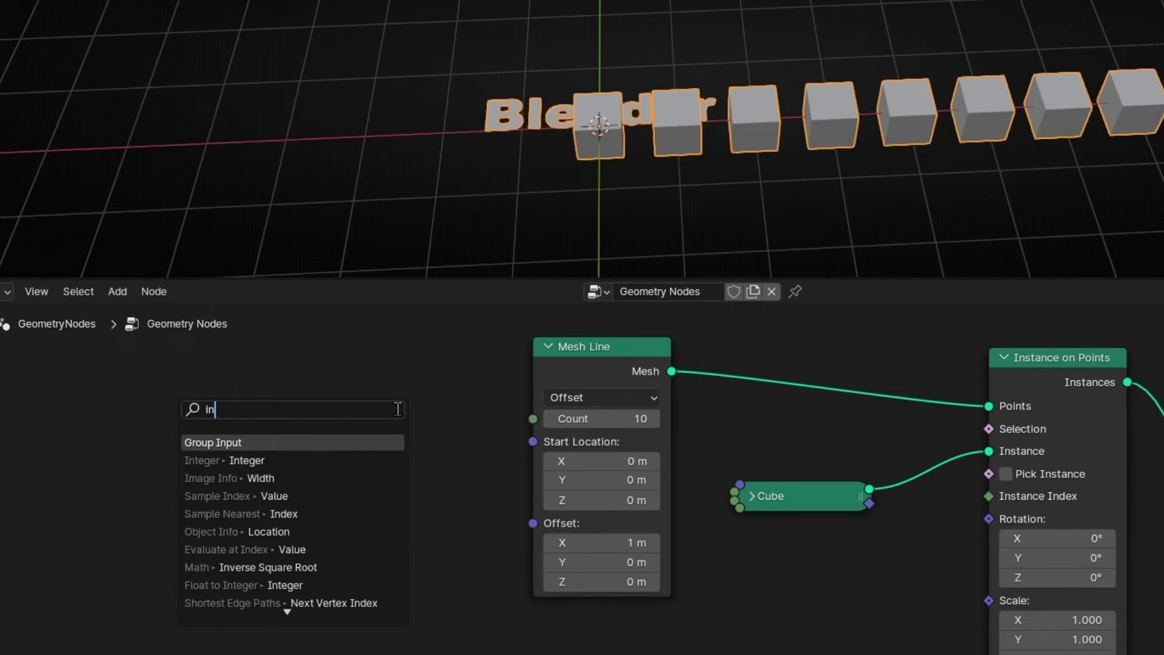
pyautogui.write('te')
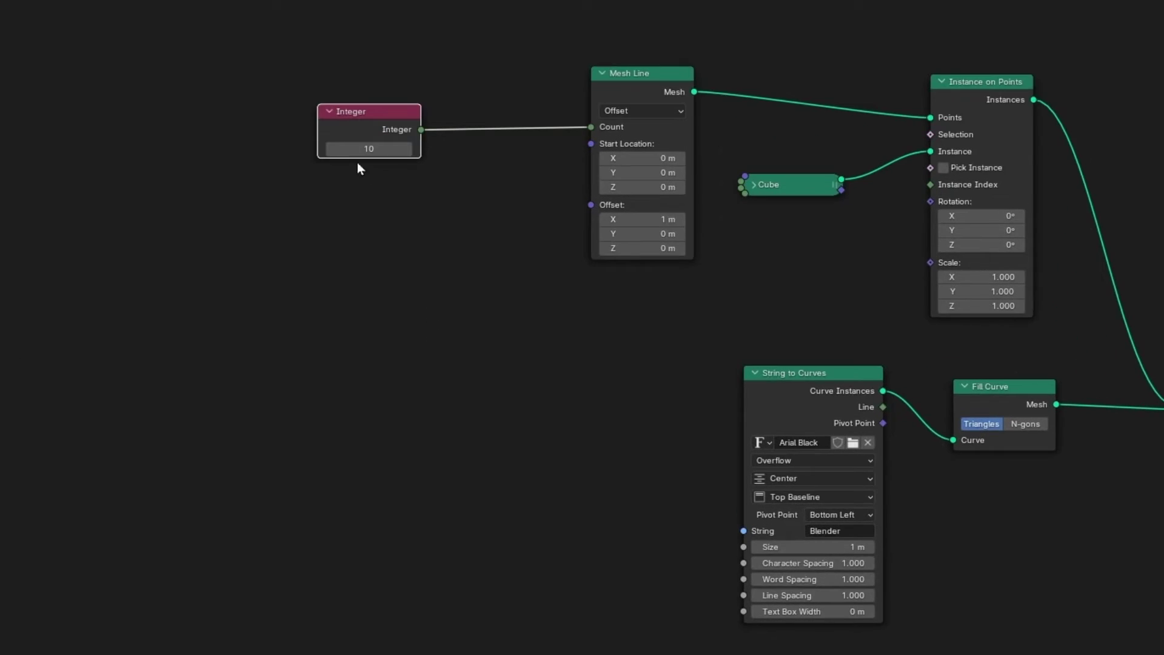
pyautogui.moveTo(363, 123); pyautogui.dragTo(303, 384)
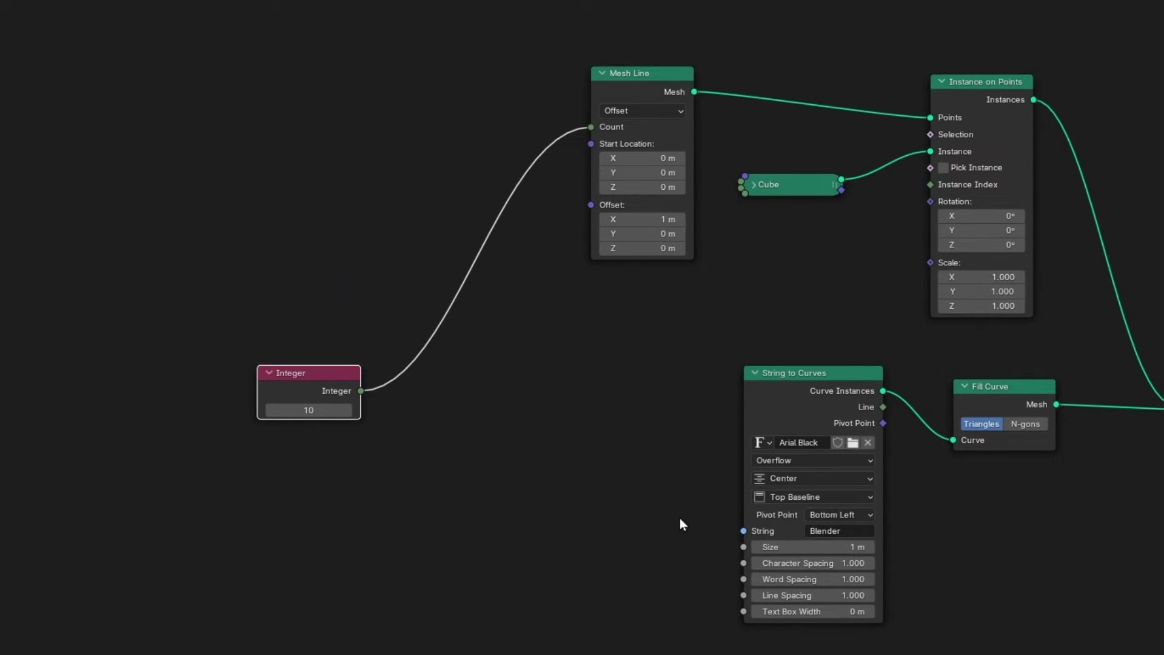
# - Add a Value to String node linking the Integer into the String to Curves string
pyautogui.hotkey('shift', 'a')
pyautogui.write('value to')
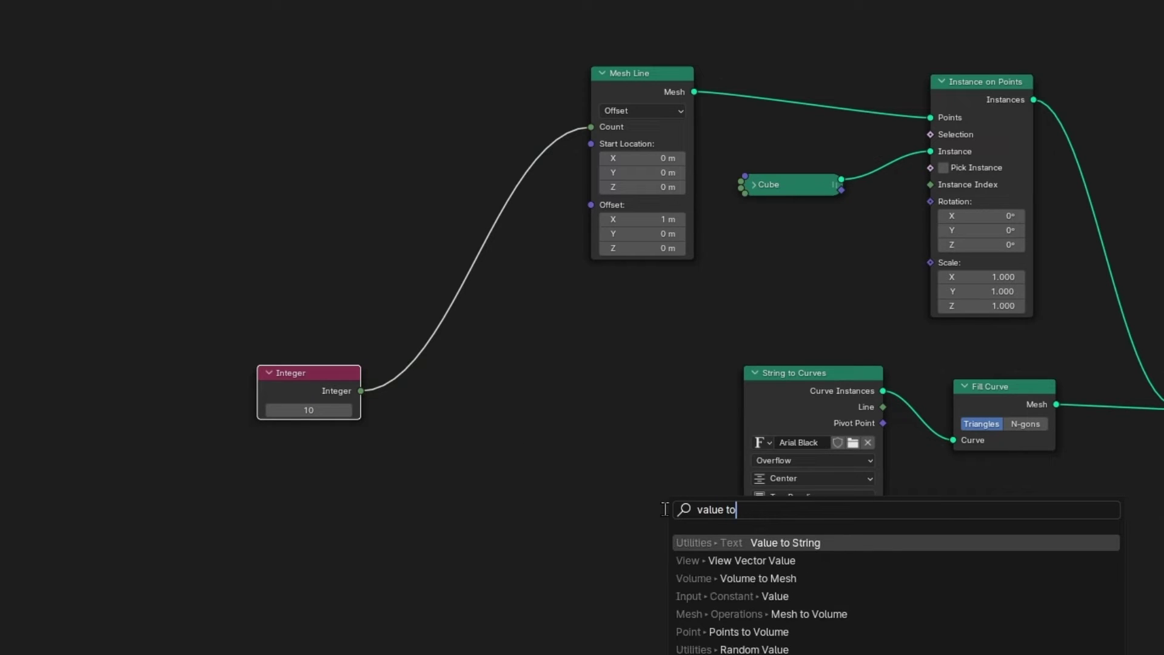
pyautogui.press('Return')
pyautogui.click(469, 438)
pyautogui.scroll(3, 468, 438)
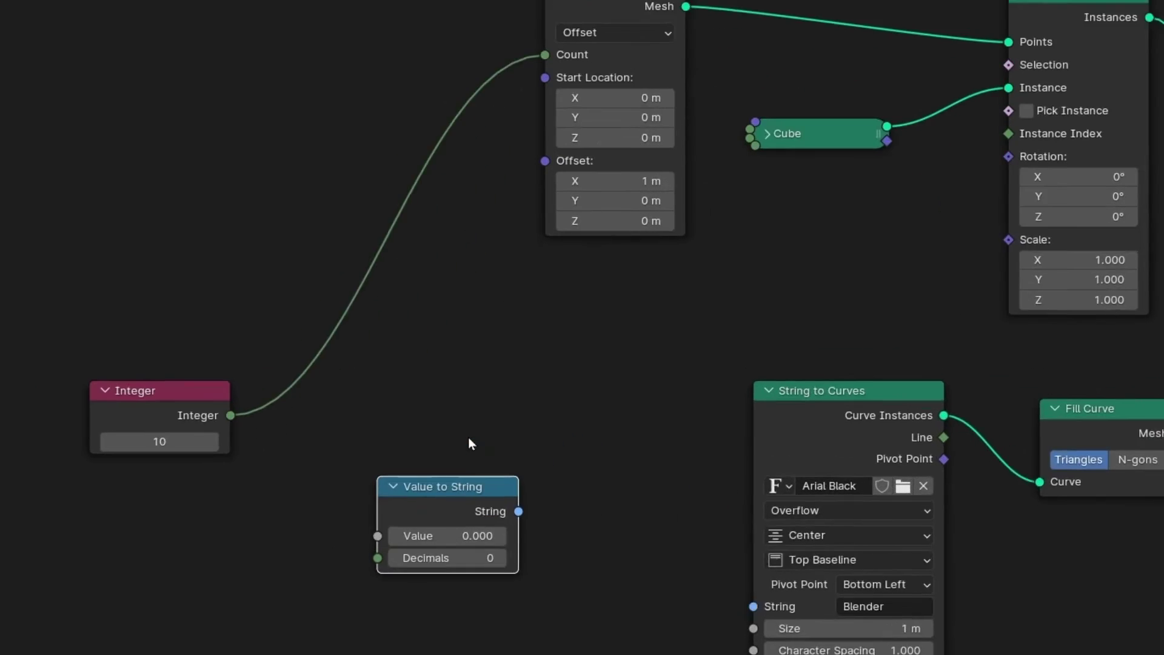
pyautogui.moveTo(241, 353); pyautogui.dragTo(399, 483)
pyautogui.moveTo(559, 456); pyautogui.dragTo(804, 559)
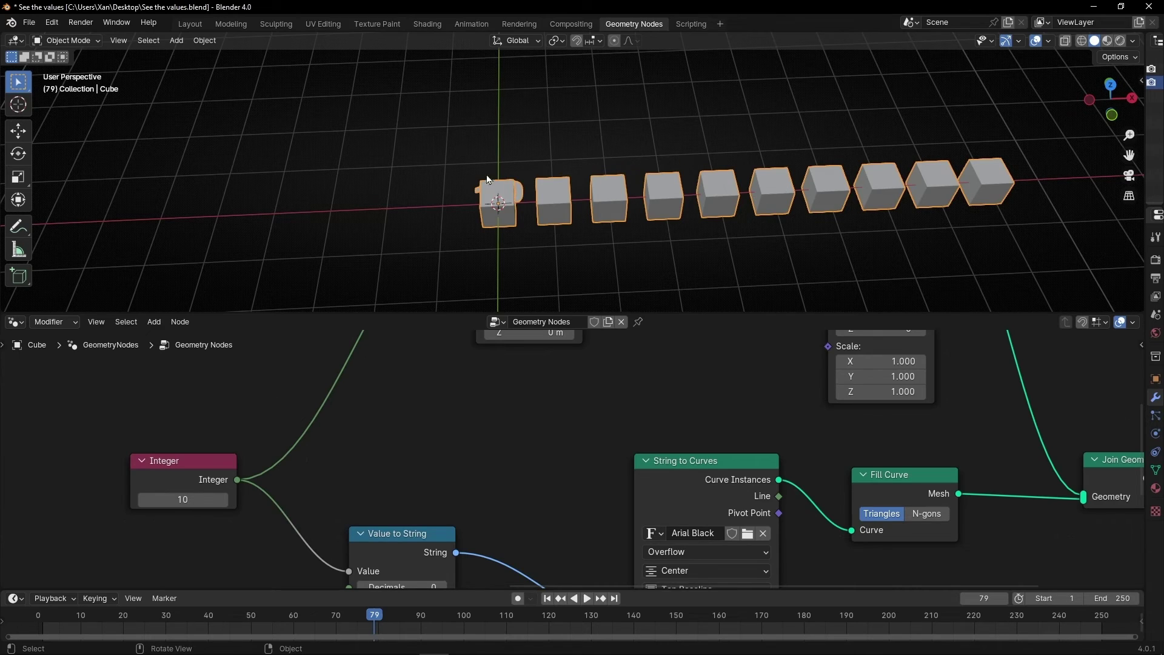
# - Enlarge the number text size to 5 m
pyautogui.moveTo(610, 476); pyautogui.dragTo(494, 376, button='middle')
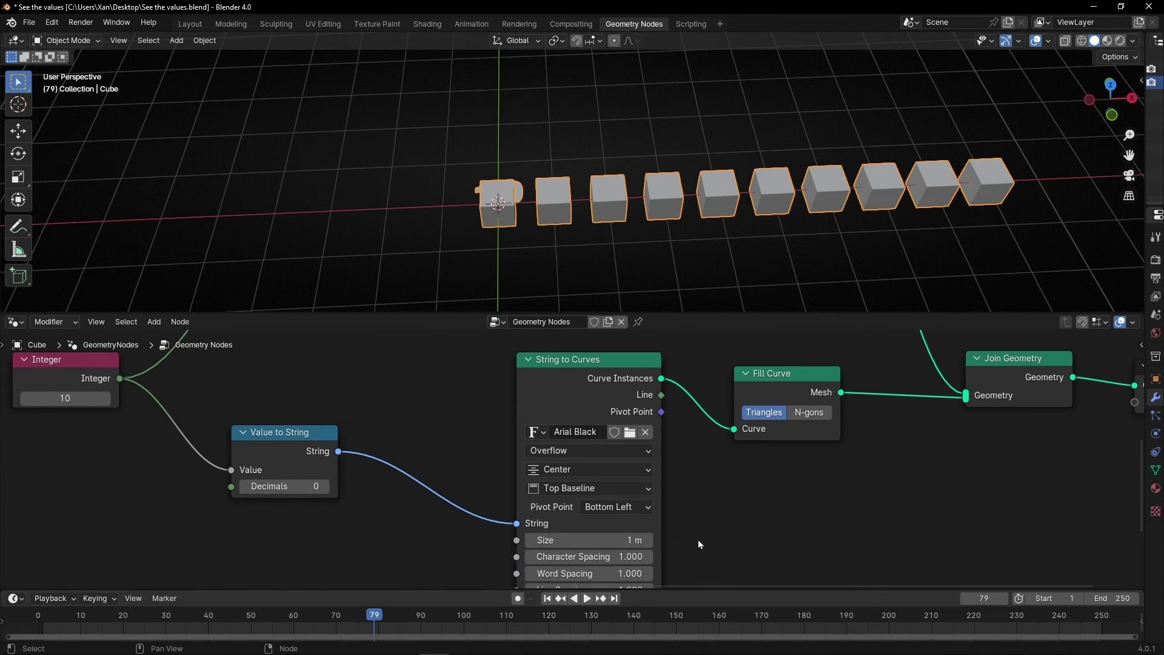
pyautogui.moveTo(698, 540); pyautogui.dragTo(655, 508, button='middle')
pyautogui.moveTo(546, 510); pyautogui.dragTo(624, 510)
pyautogui.moveTo(670, 477); pyautogui.dragTo(402, 548, button='middle')
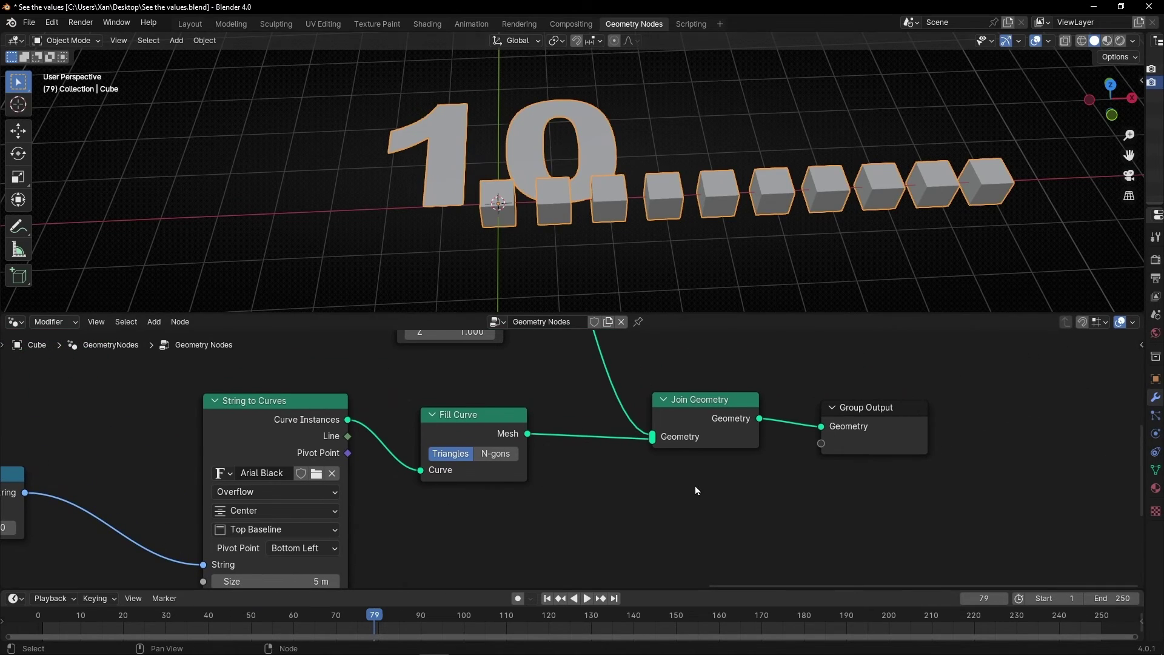
# - Insert a Set Position node between Fill Curve and Join Geometry
pyautogui.moveTo(873, 419); pyautogui.dragTo(729, 471, button='middle')
pyautogui.moveTo(729, 472); pyautogui.dragTo(857, 435)
pyautogui.moveTo(566, 454); pyautogui.dragTo(638, 455)
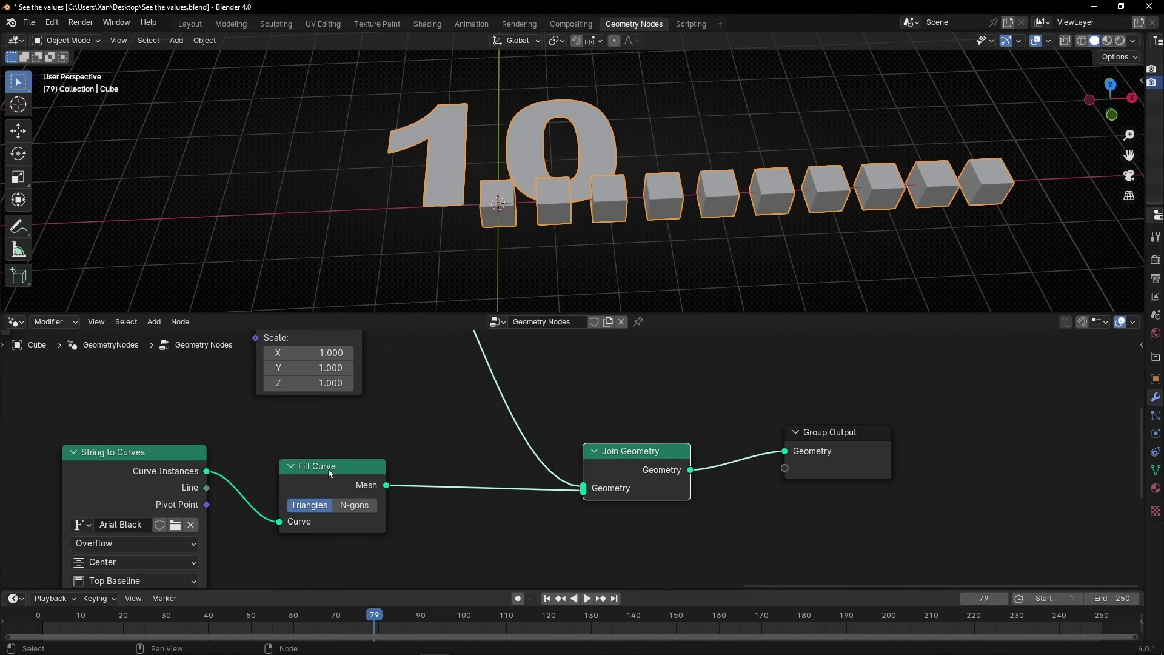
pyautogui.hotkey('shift', 'a')
pyautogui.write('set')
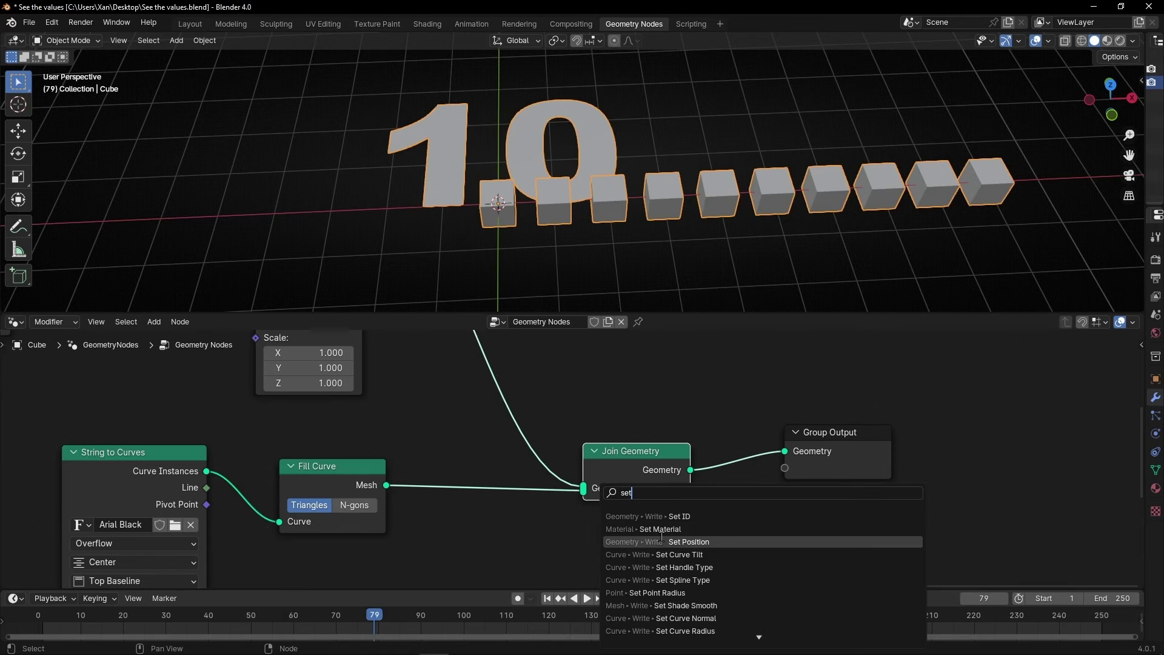
pyautogui.press('Return')
pyautogui.click(447, 452)
# - Offset the text -2.2 m X and -0.6 m Y at 2.7 m, then maximize the node tree
pyautogui.moveTo(447, 451); pyautogui.dragTo(441, 394, button='middle')
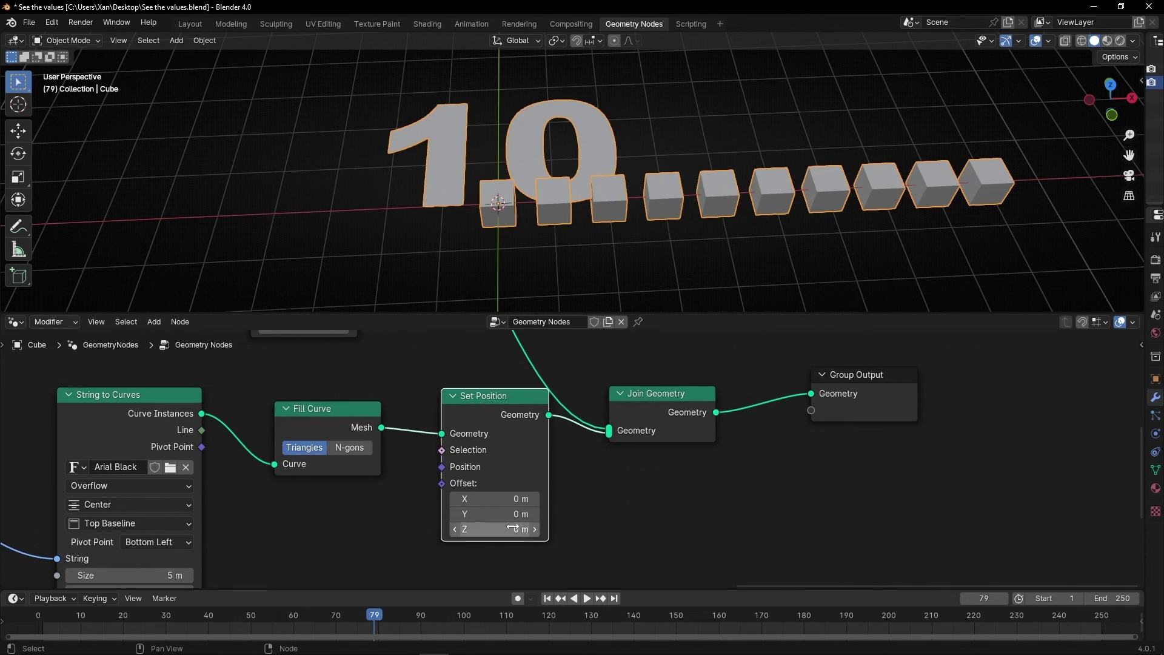
pyautogui.moveTo(505, 499); pyautogui.dragTo(327, 504)
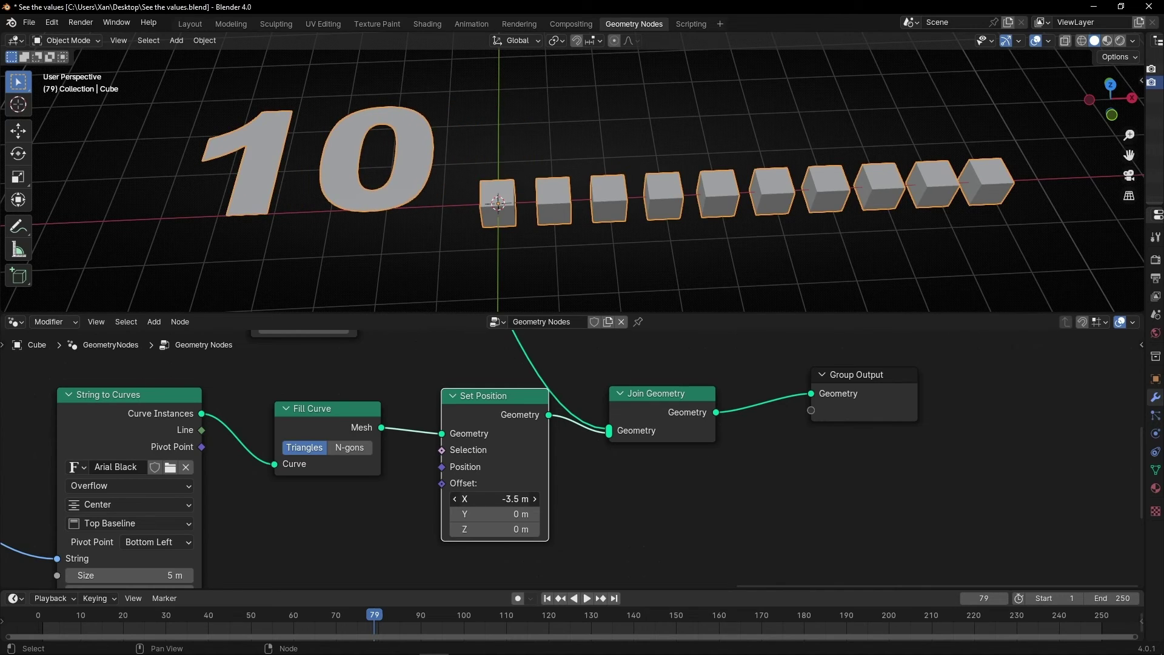
pyautogui.moveTo(508, 514); pyautogui.dragTo(485, 513)
pyautogui.moveTo(188, 568); pyautogui.dragTo(453, 501, button='middle')
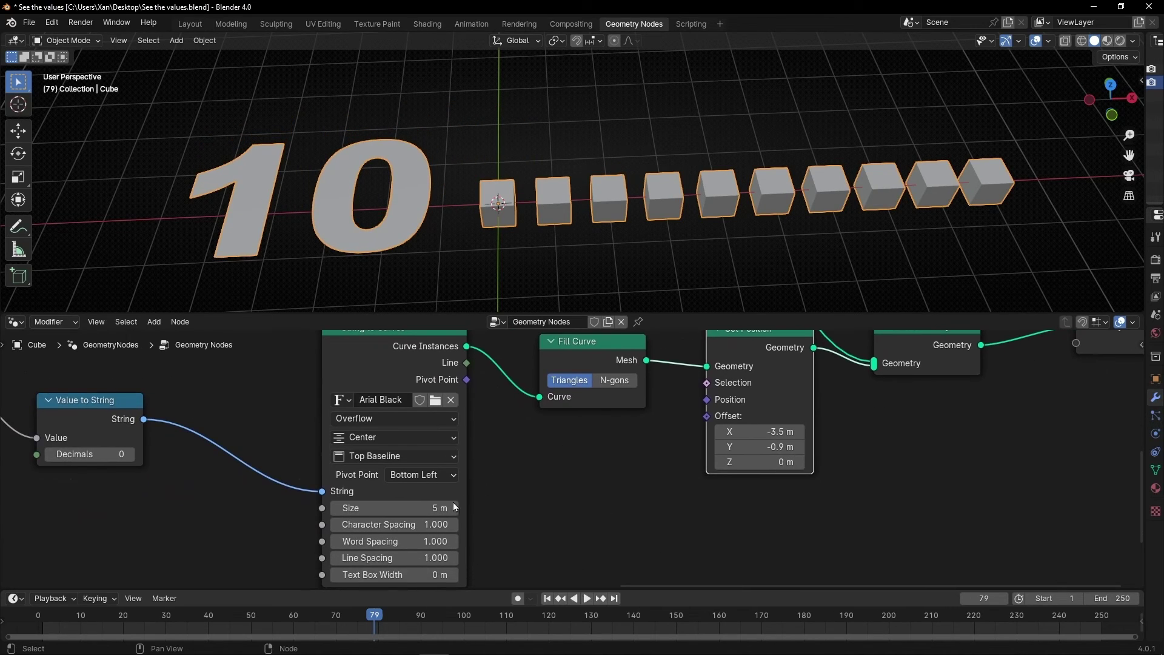
pyautogui.moveTo(424, 508); pyautogui.dragTo(382, 508)
pyautogui.moveTo(758, 431)
pyautogui.mouseDown()
pyautogui.moveTo(788, 431)
pyautogui.moveTo(771, 446)
pyautogui.mouseUp()
pyautogui.hotkey('ctrl', 'space')
pyautogui.press('Home')
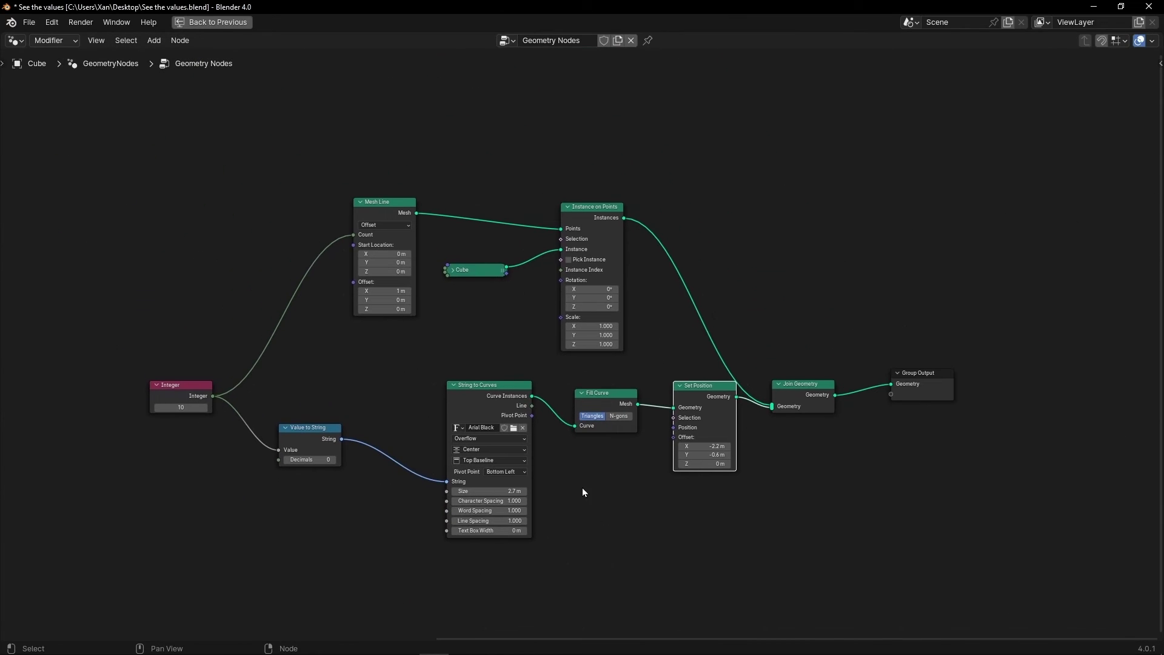
# - Select Mesh Line, Cube and Instance on Points, restore the split layout, and hide overlays
pyautogui.moveTo(319, 156); pyautogui.dragTo(681, 341)
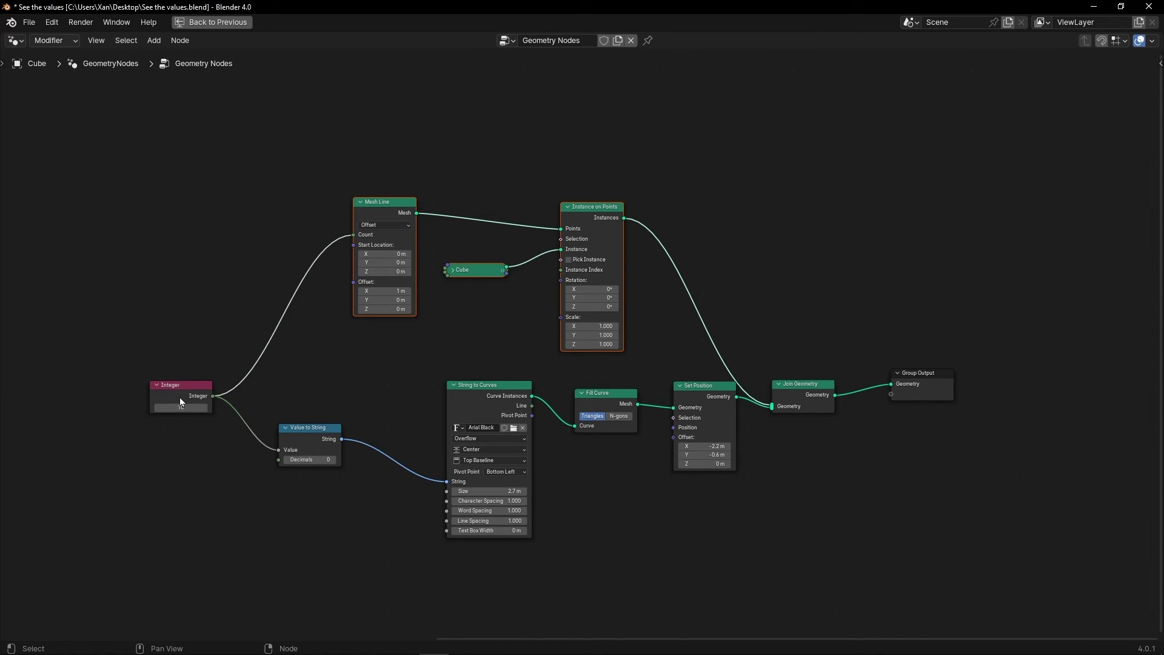
pyautogui.hotkey('ctrl', 'space')
pyautogui.scroll(3, 268, 427)
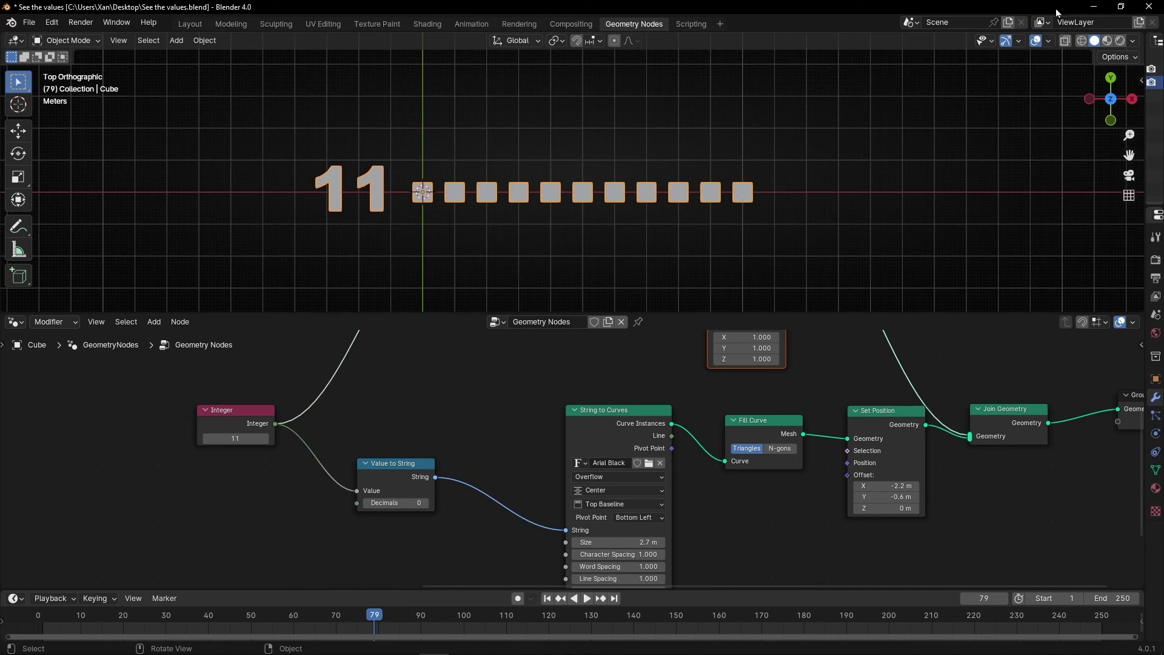
pyautogui.click(1037, 40)
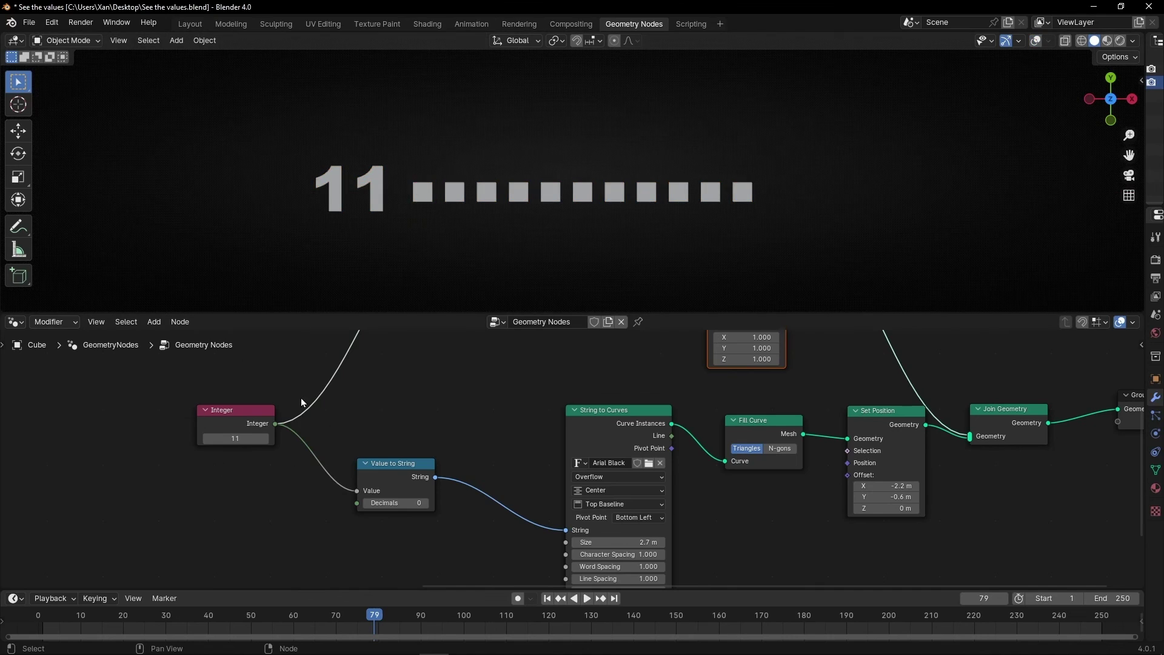
# - Step the Integer count up and down between 10 and 15, watching text and cubes update
pyautogui.click(265, 442)
pyautogui.click(266, 441)
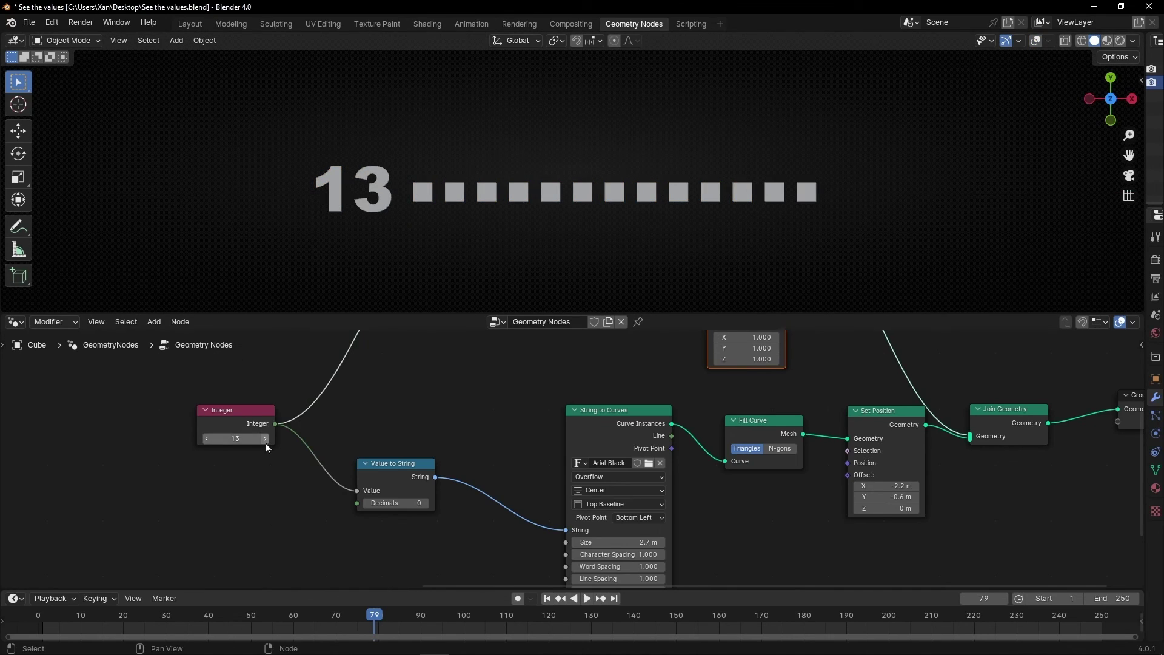
pyautogui.click(266, 439)
pyautogui.click(266, 439)
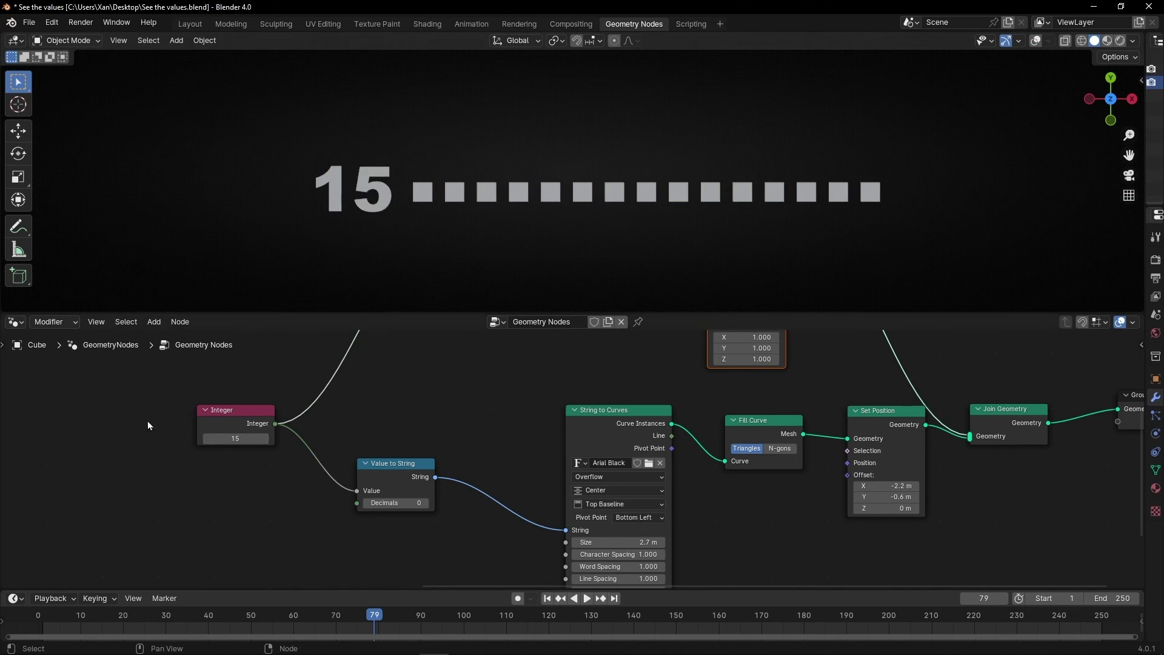
pyautogui.click(208, 441)
pyautogui.click(208, 442)
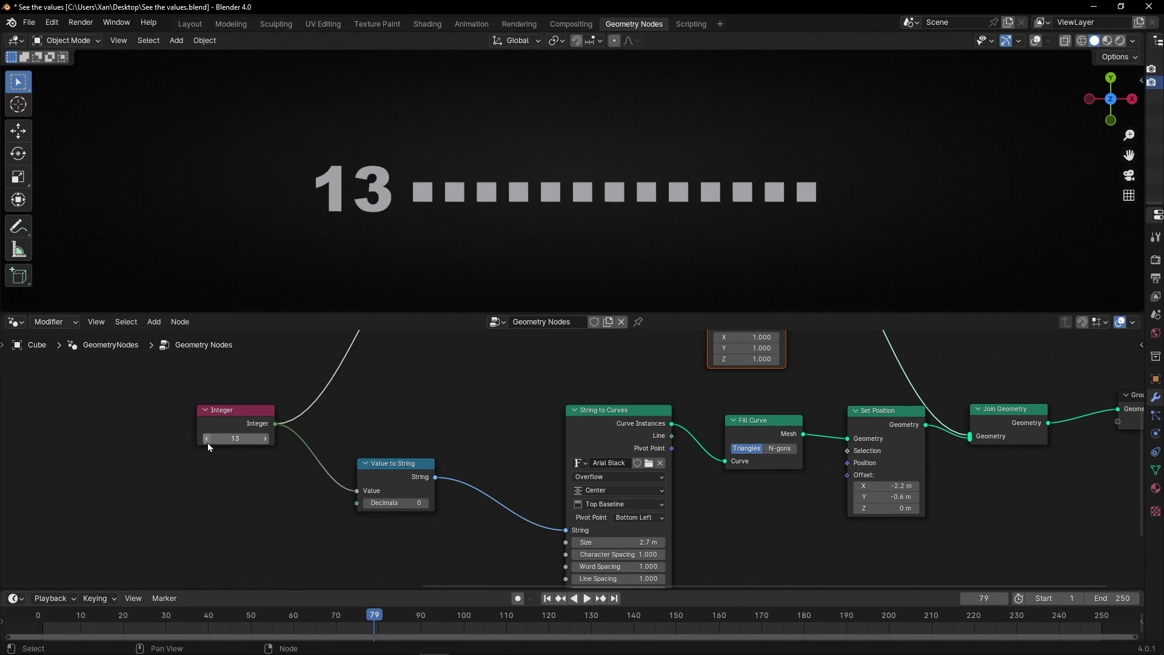
pyautogui.click(207, 439)
pyautogui.click(207, 439)
pyautogui.click(208, 439)
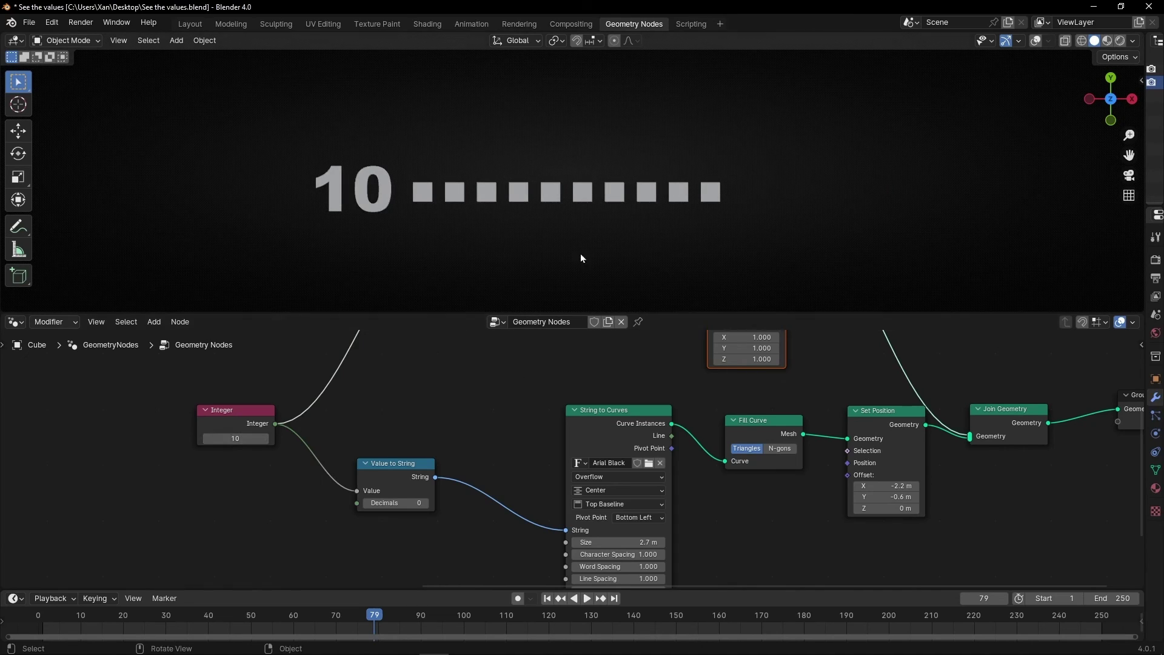
pyautogui.click(267, 438)
pyautogui.click(267, 438)
pyautogui.click(267, 438)
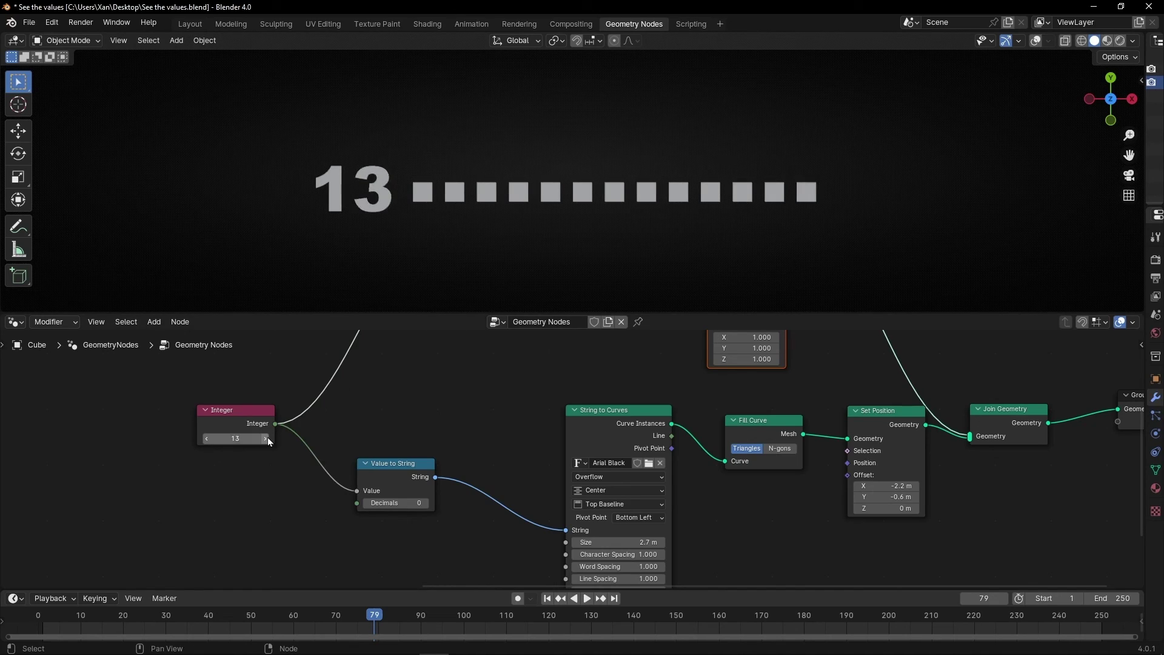
pyautogui.click(267, 438)
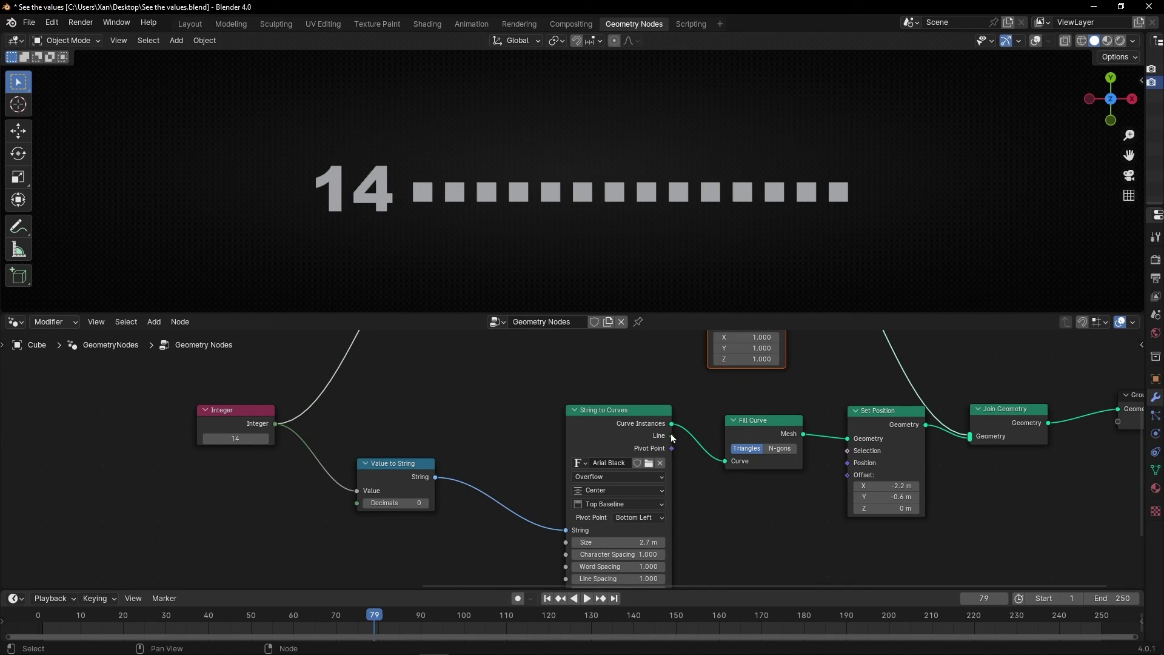
# - Lower the count down to 0, then raise it to finish at 8
pyautogui.click(206, 438)
pyautogui.click(207, 439)
pyautogui.click(207, 438)
pyautogui.click(206, 439)
pyautogui.click(206, 438)
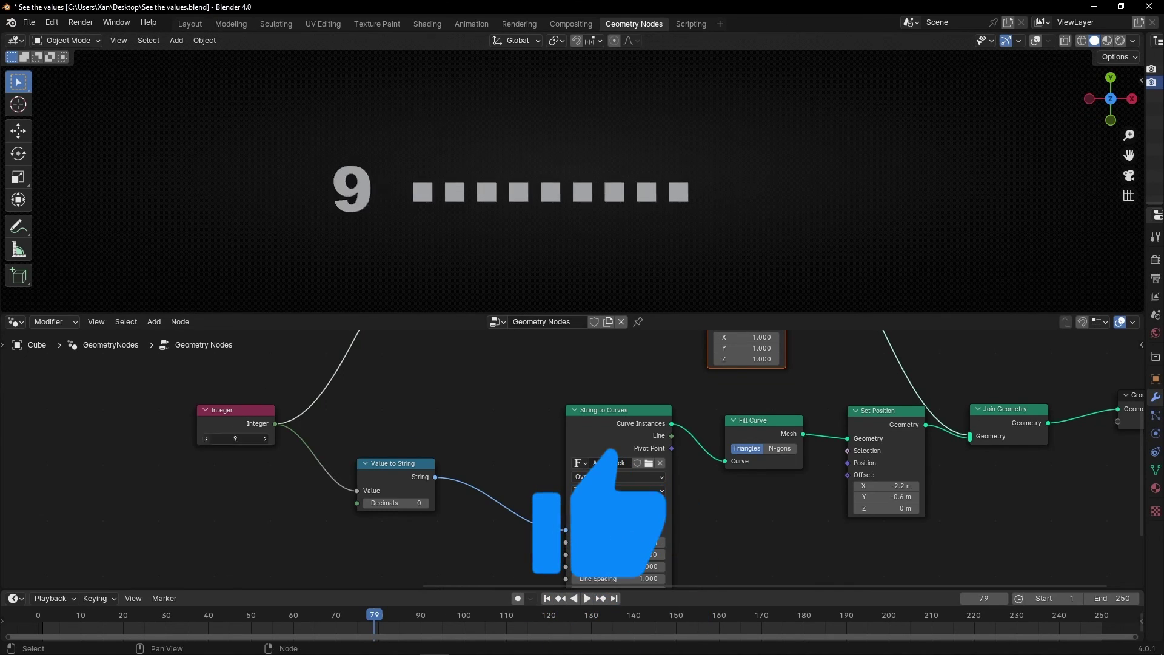
pyautogui.doubleClick(205, 438)
pyautogui.doubleClick(205, 438)
pyautogui.doubleClick(205, 438)
pyautogui.click(205, 439)
pyautogui.doubleClick(205, 438)
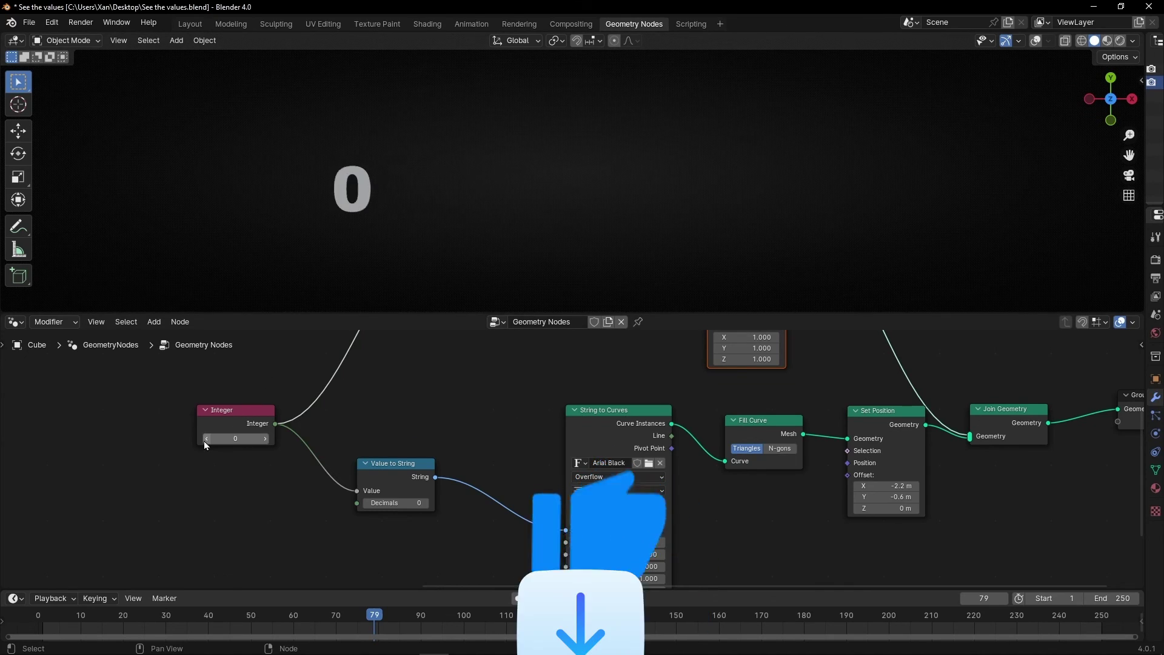
pyautogui.click(267, 440)
pyautogui.doubleClick(266, 440)
pyautogui.doubleClick(266, 440)
pyautogui.doubleClick(267, 440)
pyautogui.click(266, 440)
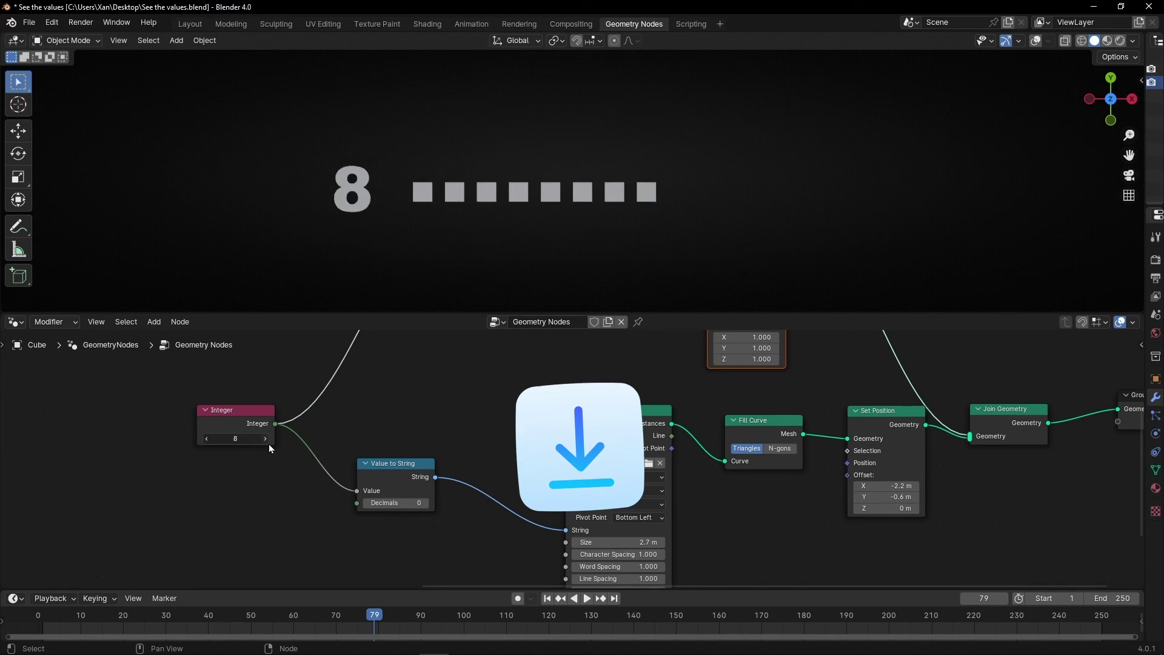